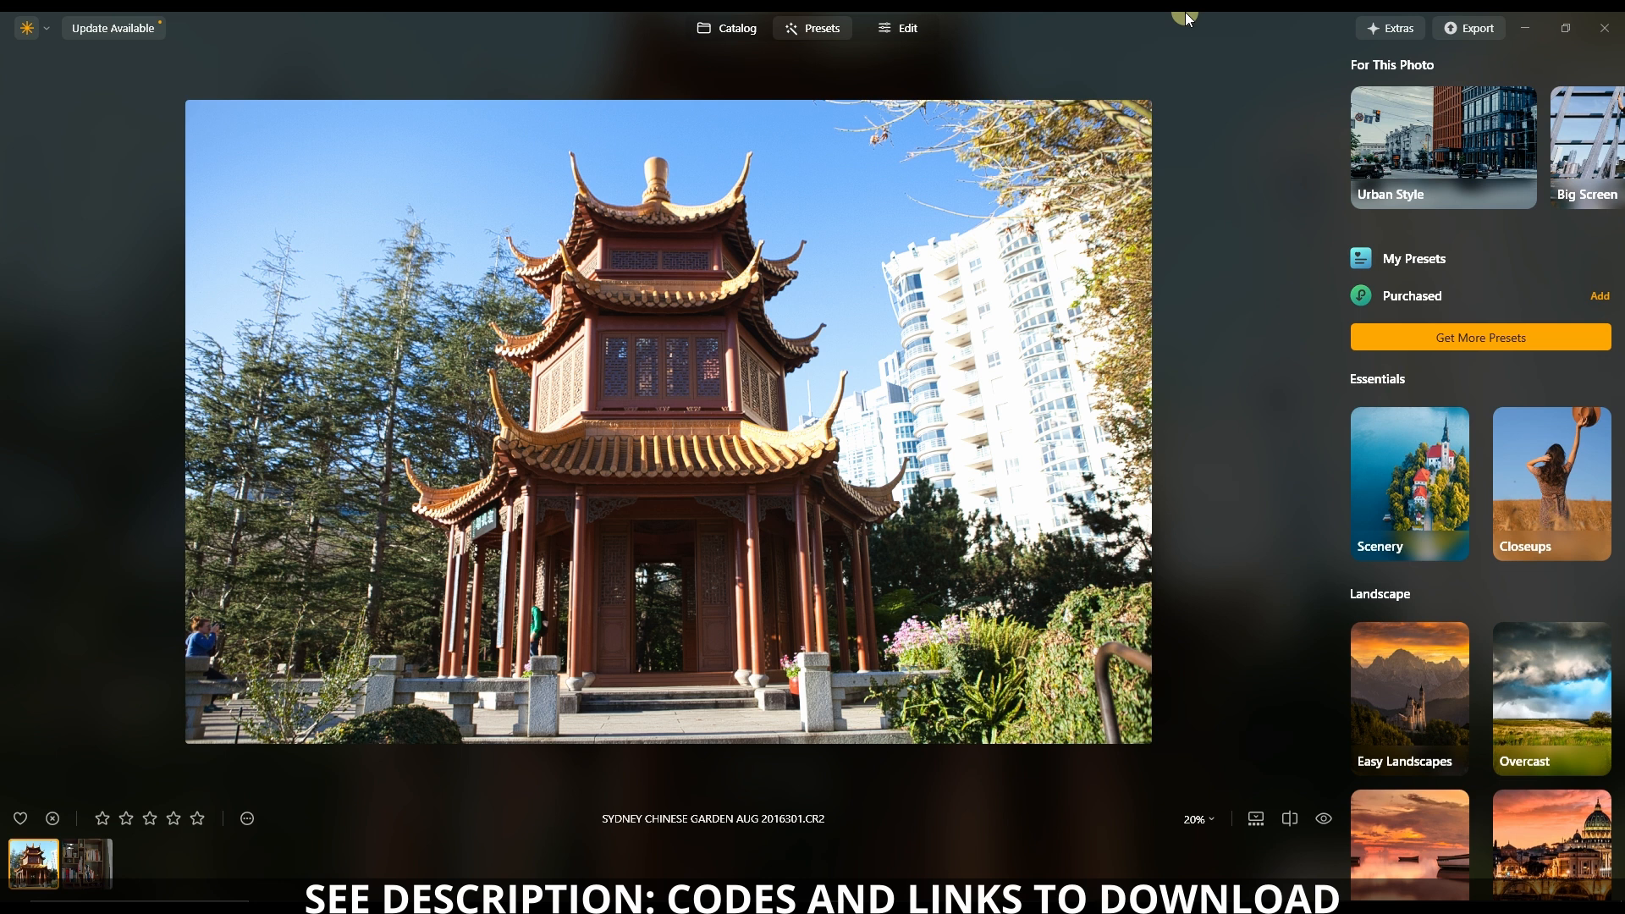
Browse the preset collections suggested for this photo and open the Urban Style collection
{"action": "left_click_drag", "start_coordinate": [1619, 201], "coordinate": [1579, 168]}
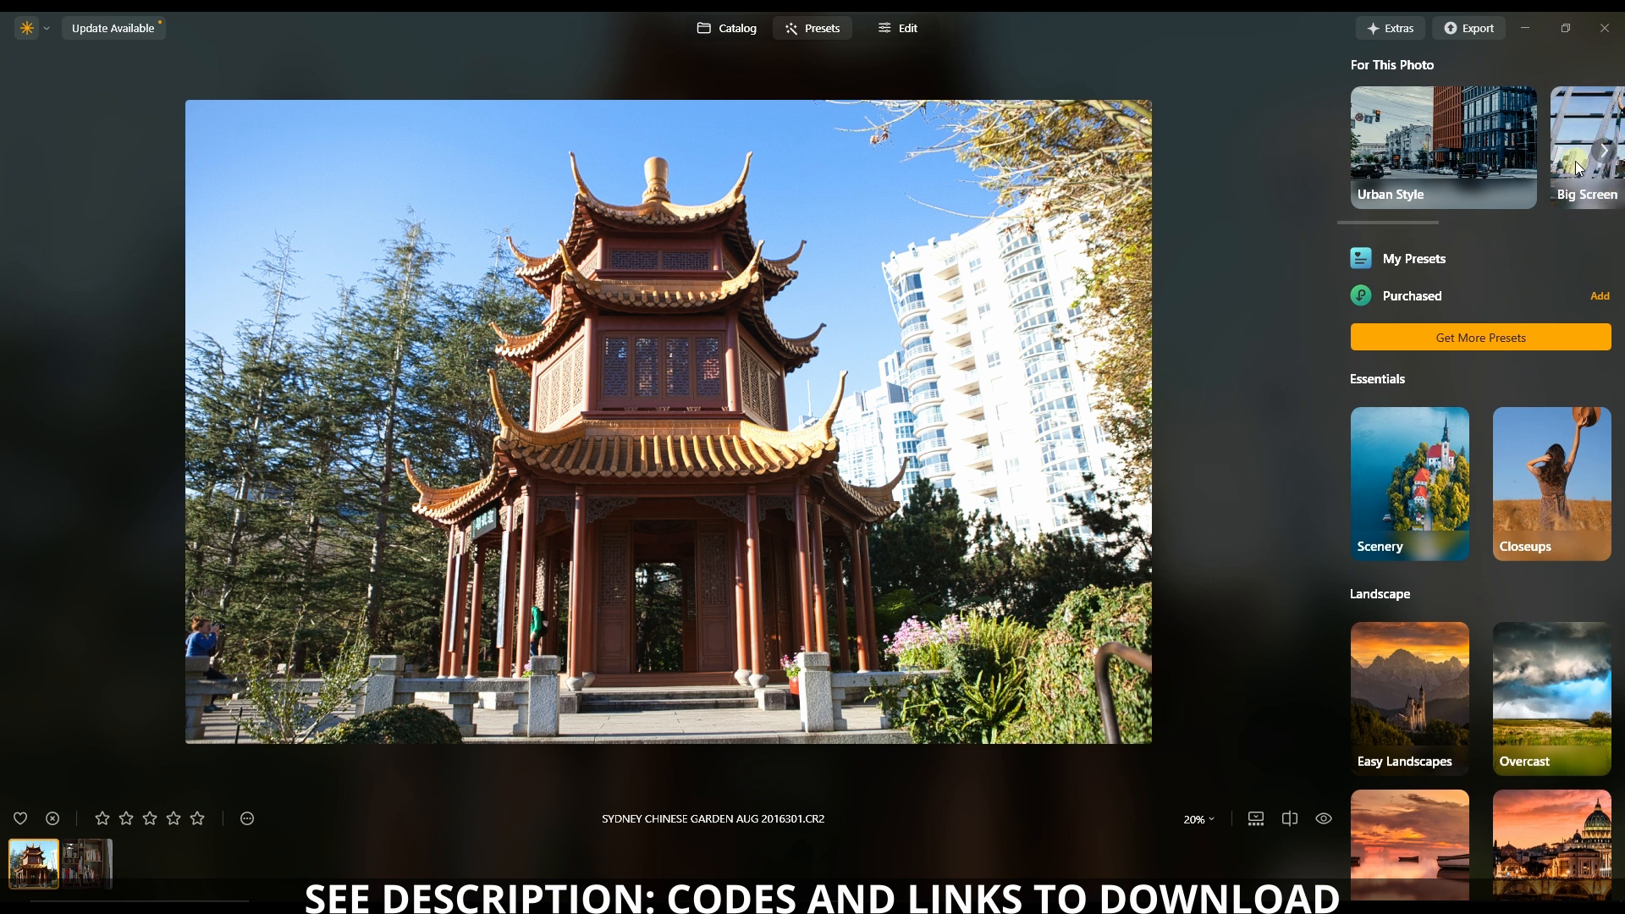
{"action": "left_click", "coordinate": [1604, 152]}
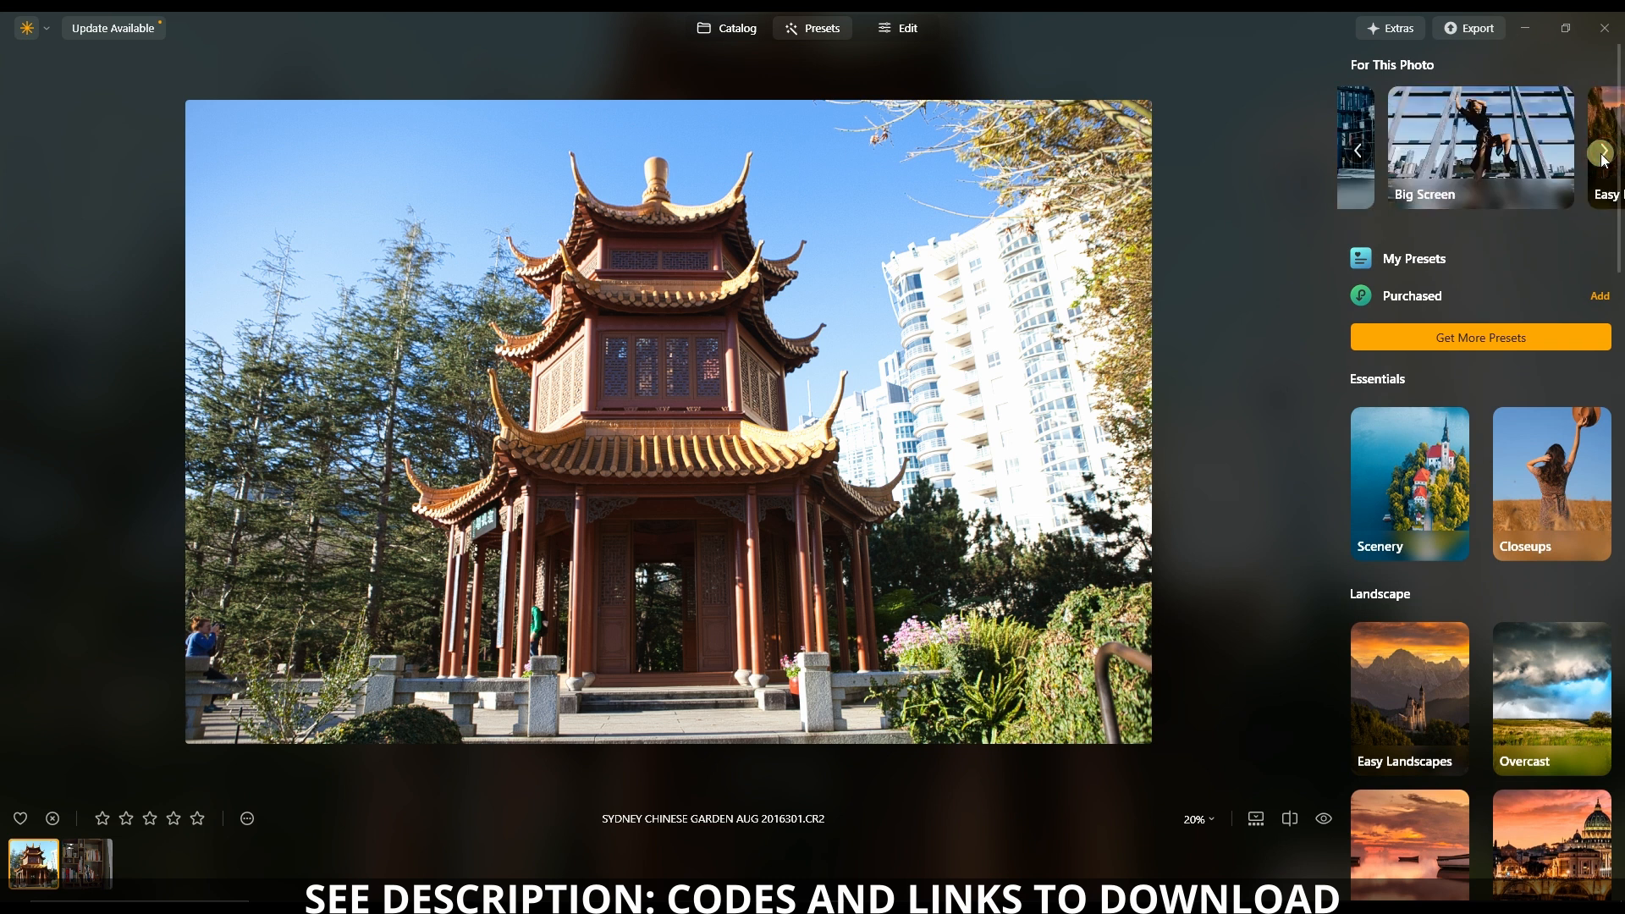
{"action": "left_click", "coordinate": [1602, 152]}
{"action": "left_click", "coordinate": [1602, 152]}
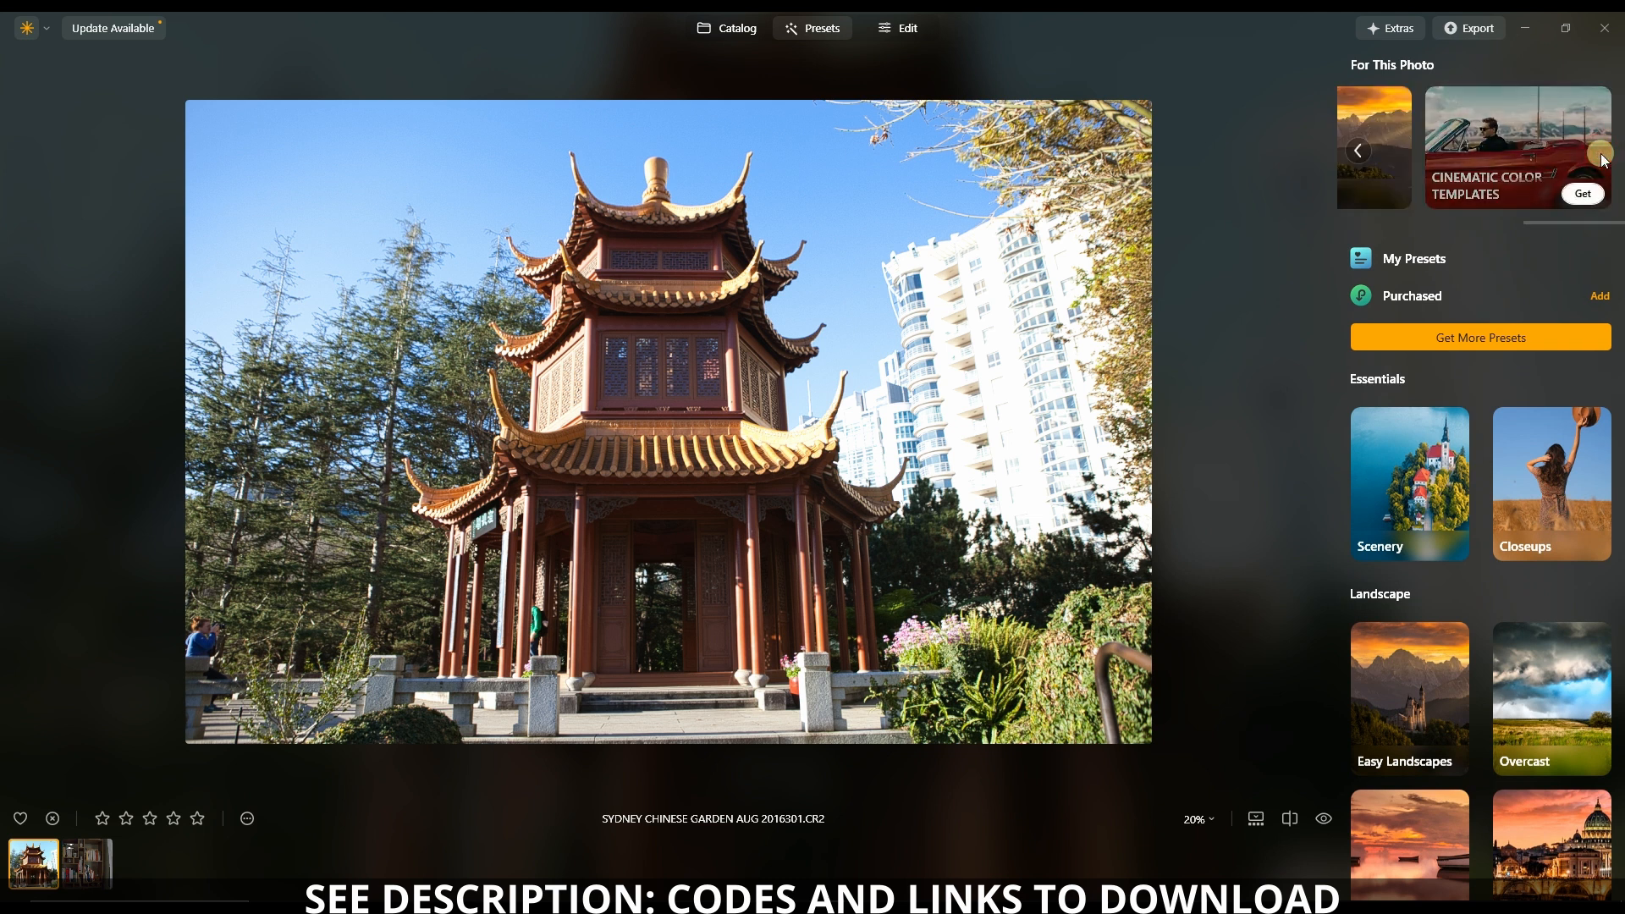
{"action": "left_click", "coordinate": [1360, 151]}
{"action": "left_click", "coordinate": [1360, 151]}
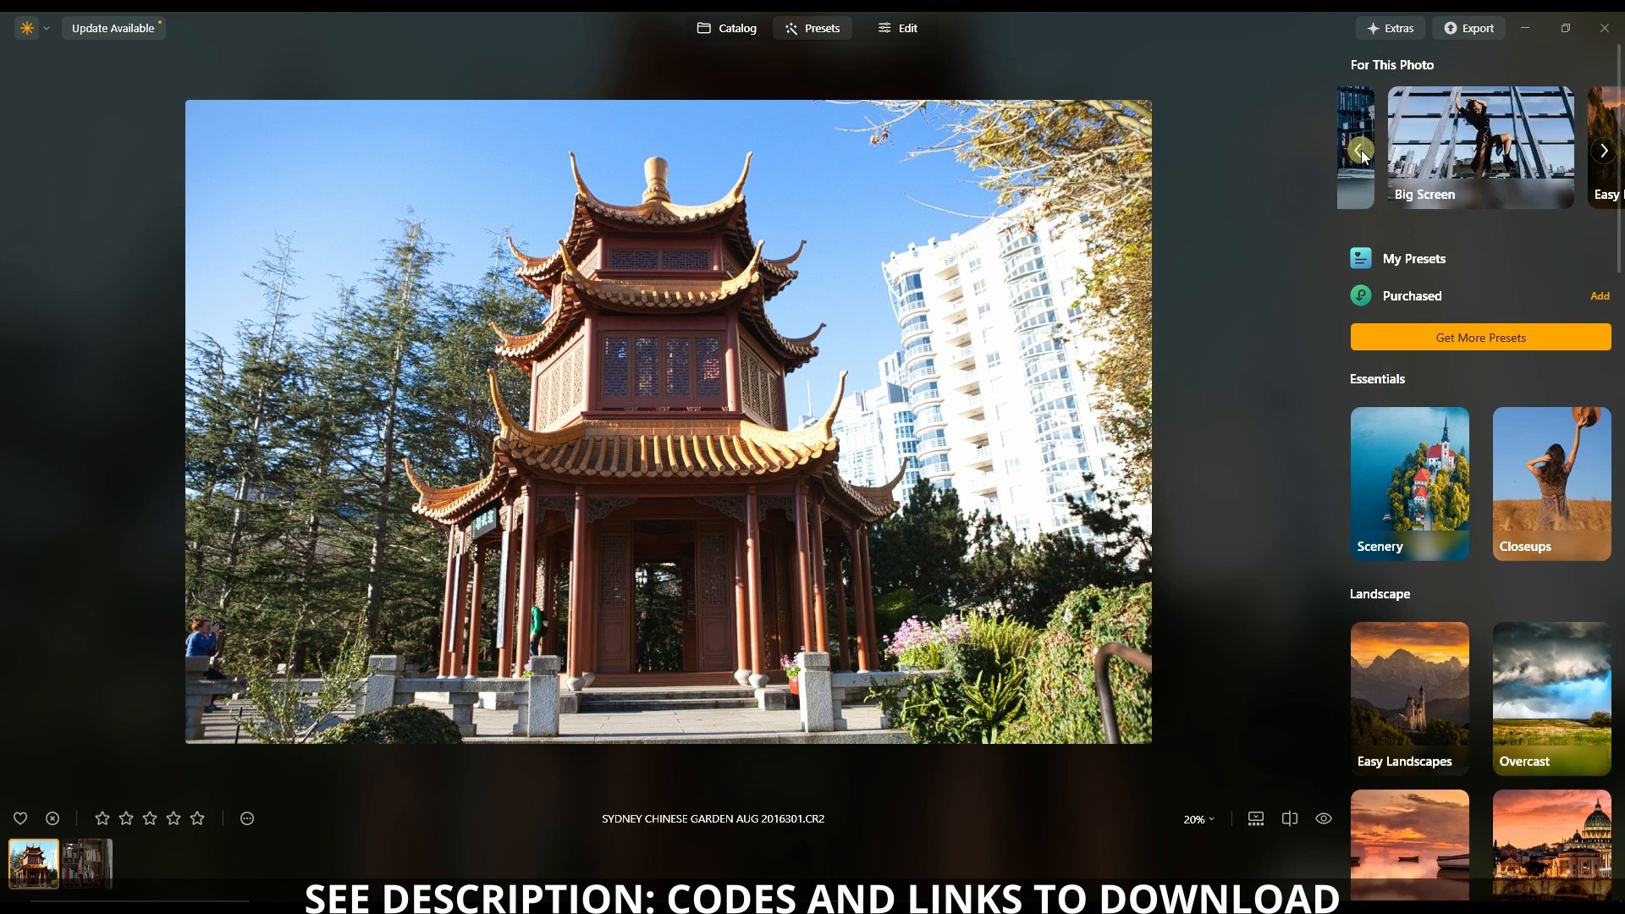
{"action": "left_click", "coordinate": [1361, 150]}
{"action": "left_click", "coordinate": [1409, 151]}
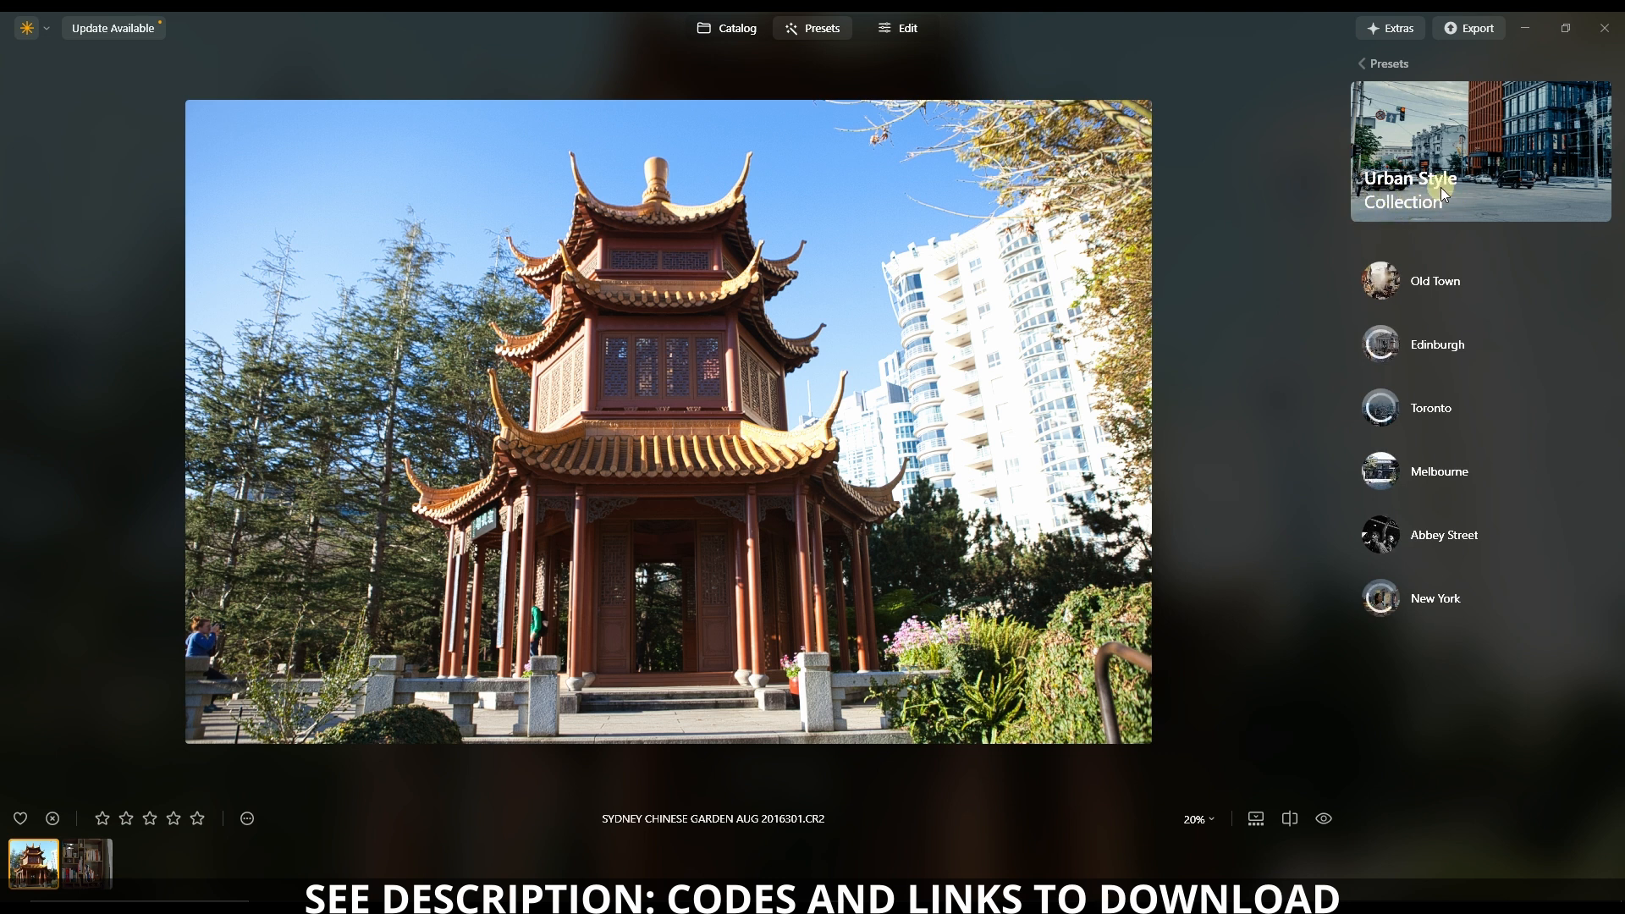
Preview the Old Town, Edinburgh, Toronto, Melbourne, Abbey Street and New York presets on the pagoda photo
{"action": "left_click", "coordinate": [1431, 286]}
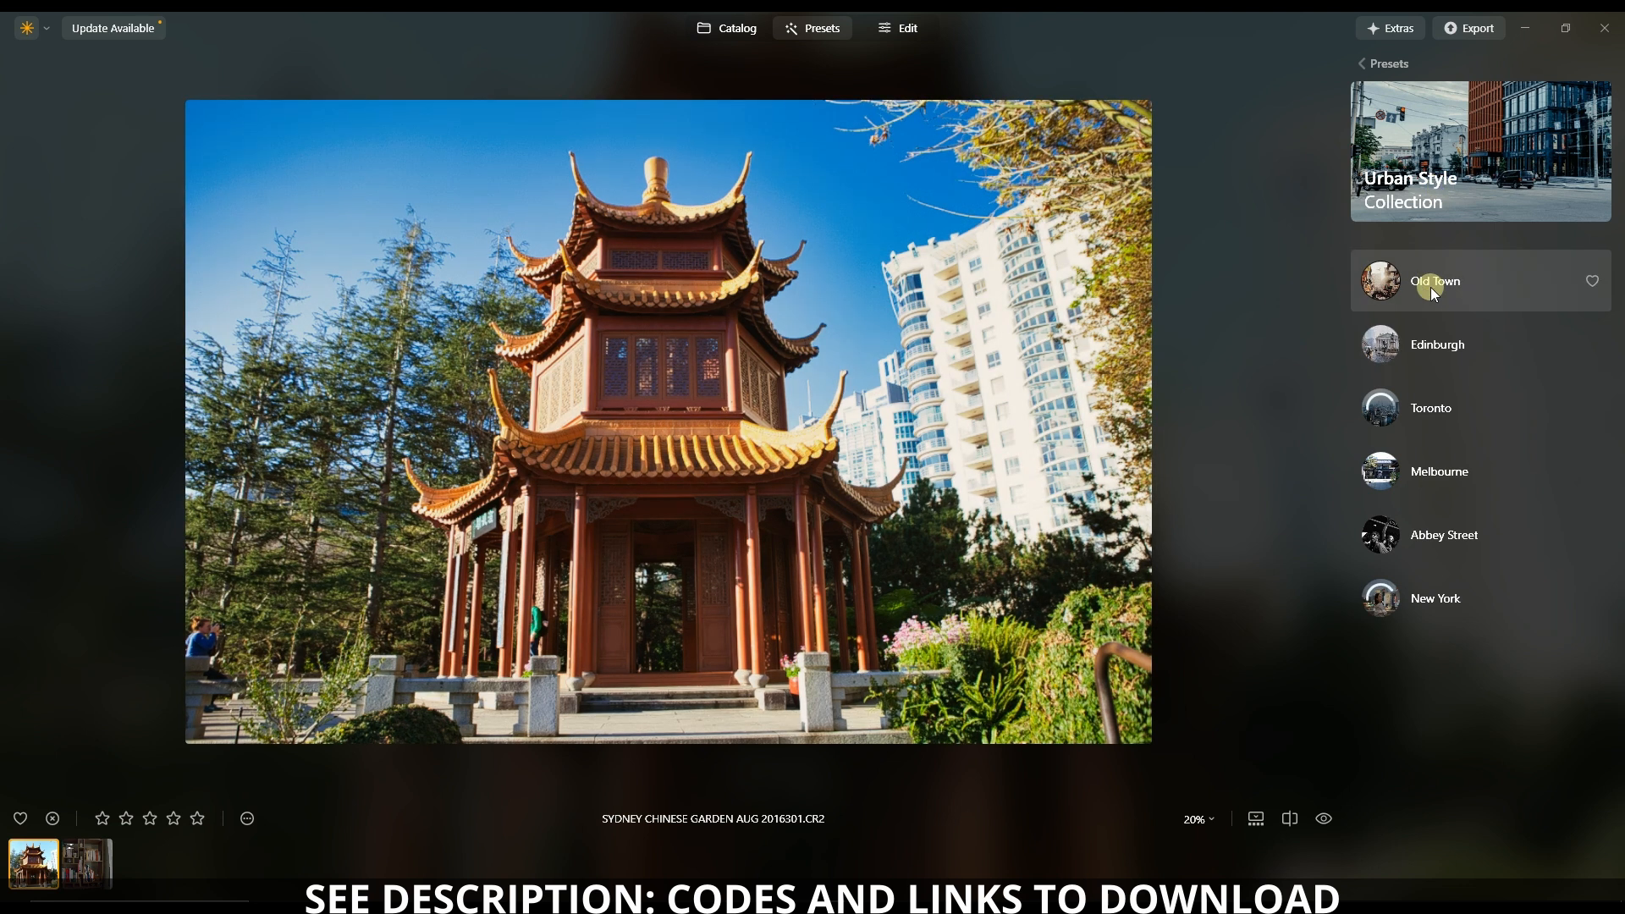
{"action": "left_click", "coordinate": [1425, 378]}
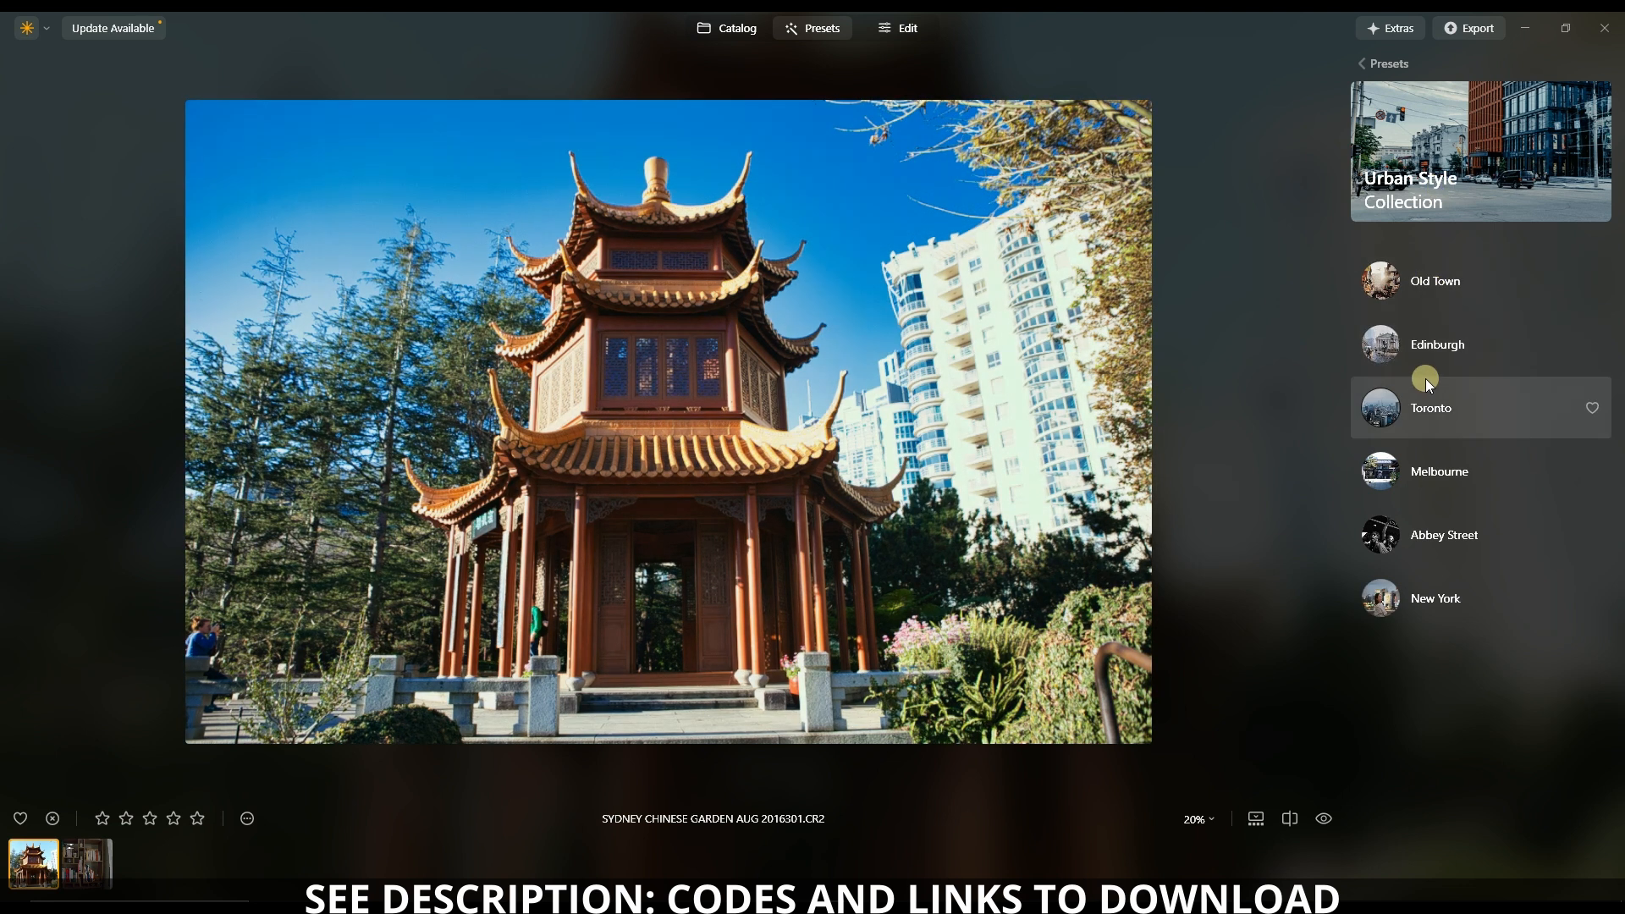
{"action": "left_click", "coordinate": [1441, 350]}
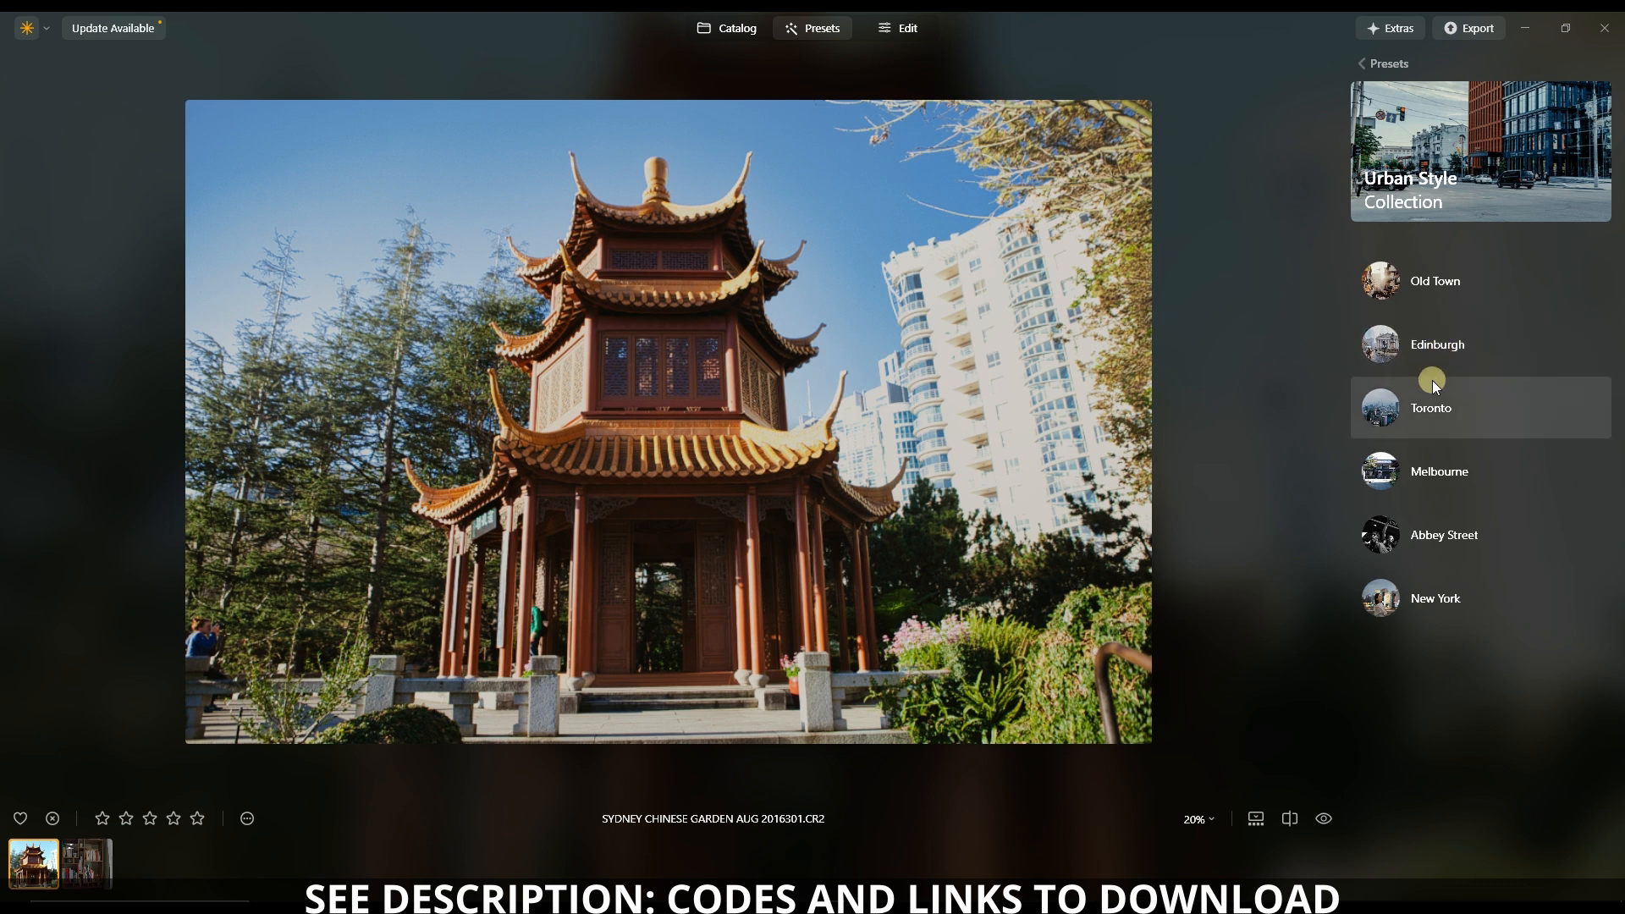
{"action": "left_click", "coordinate": [1420, 418]}
{"action": "left_click", "coordinate": [1413, 475]}
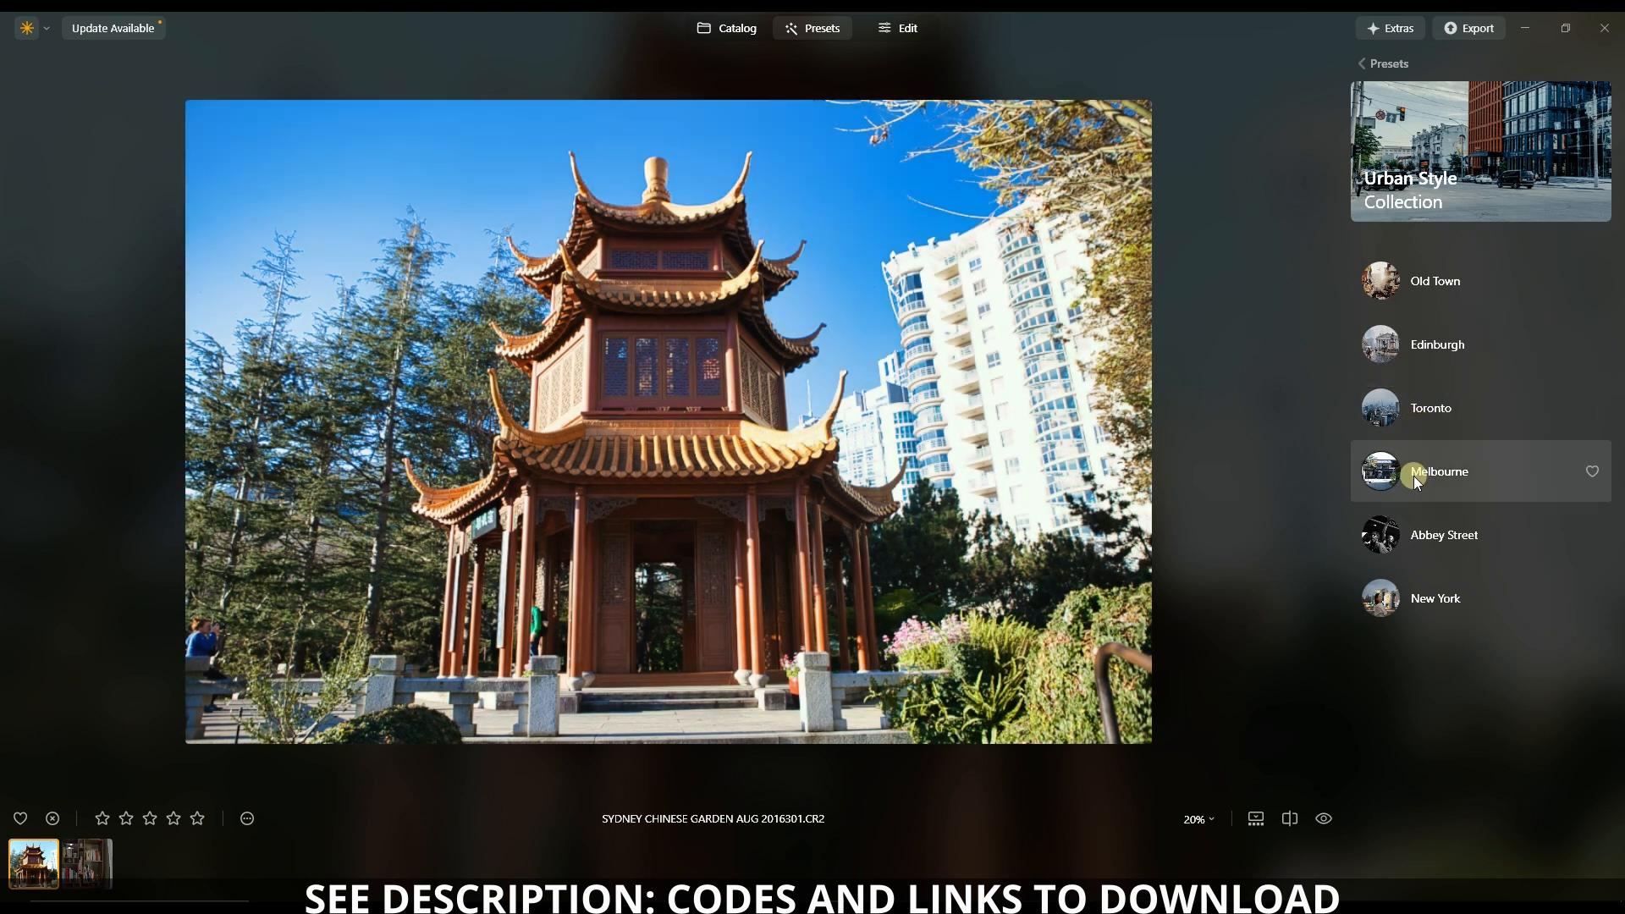
{"action": "left_click", "coordinate": [1404, 530]}
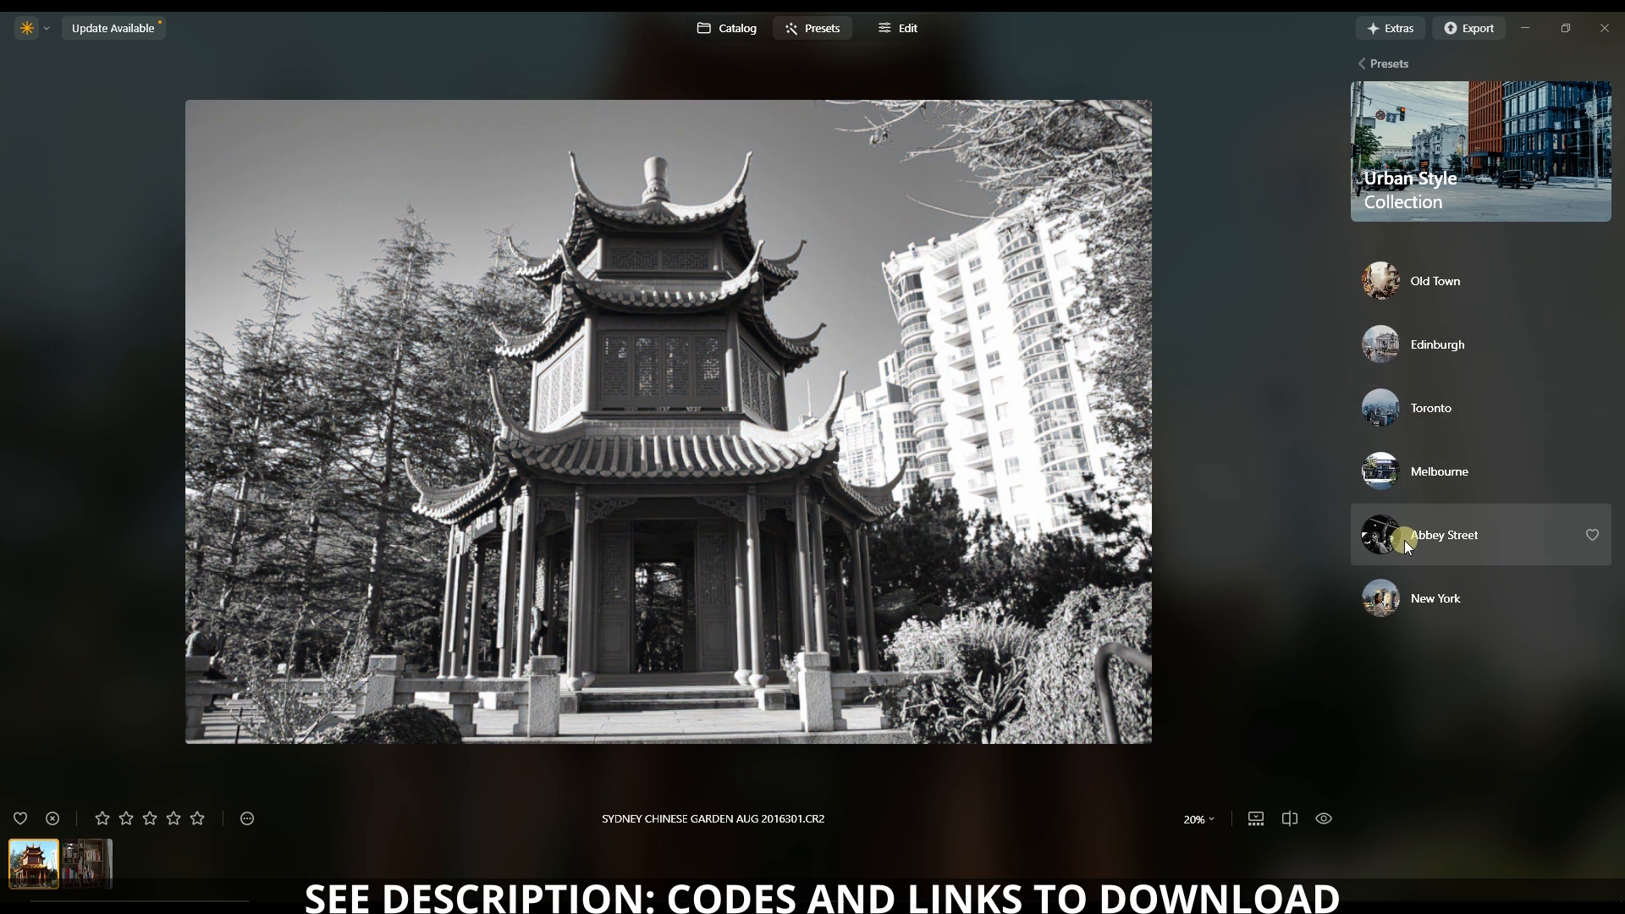
{"action": "left_click", "coordinate": [1408, 617]}
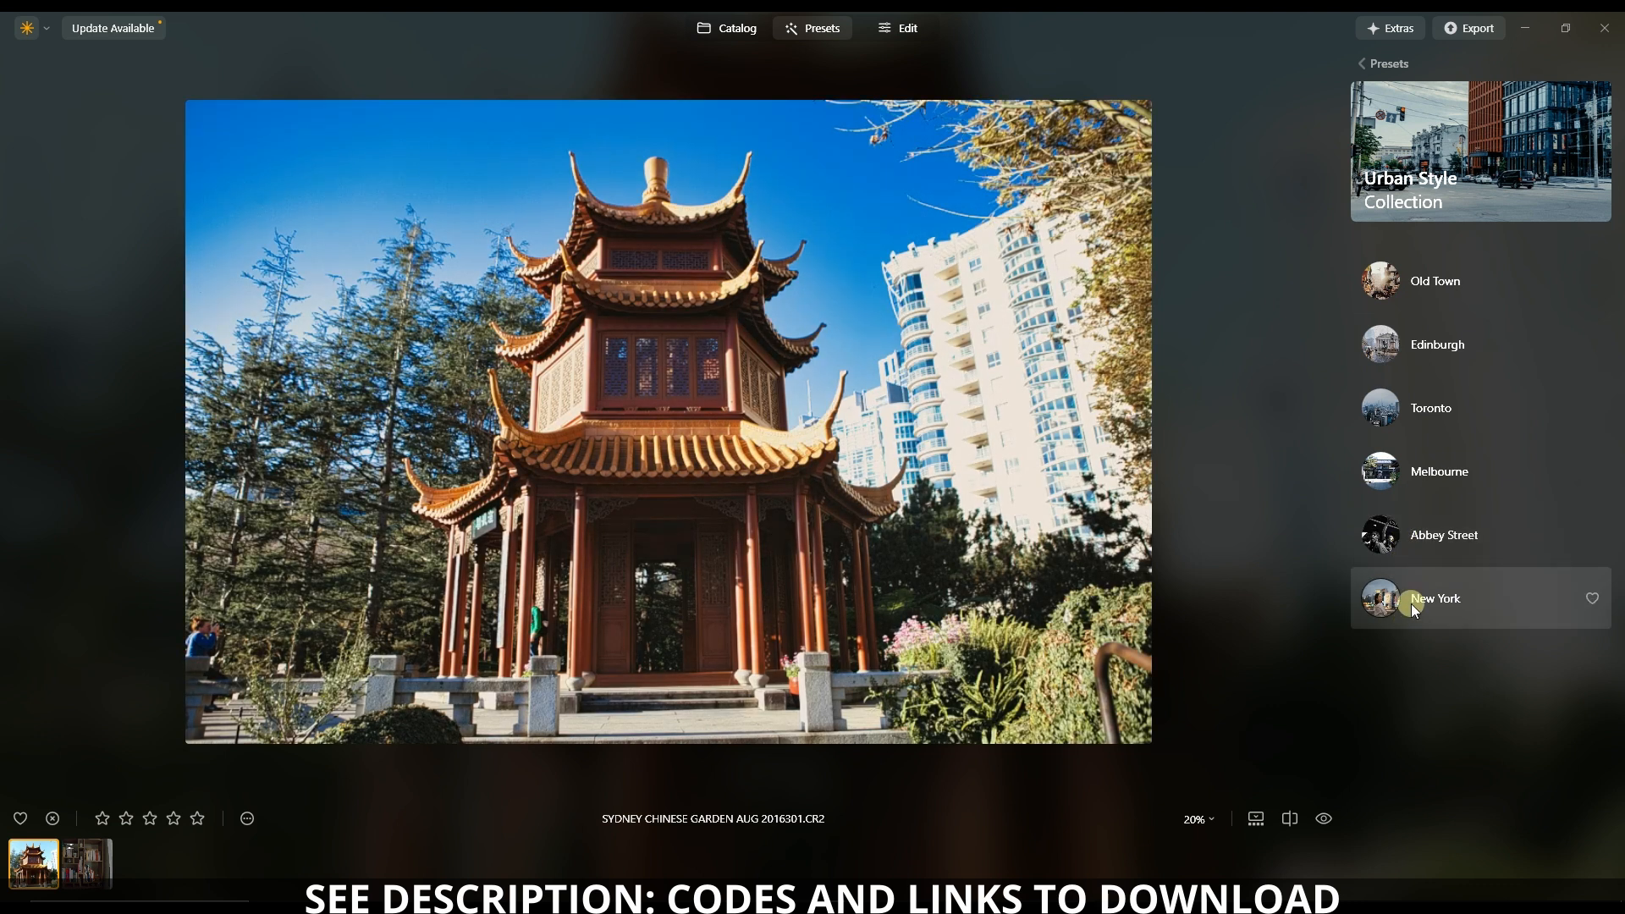
Compare the Abbey Street, Melbourne, Toronto, Edinburgh and New York looks again, and return to the preset collections overview
{"action": "left_click", "coordinate": [1424, 554]}
{"action": "left_click", "coordinate": [1424, 490]}
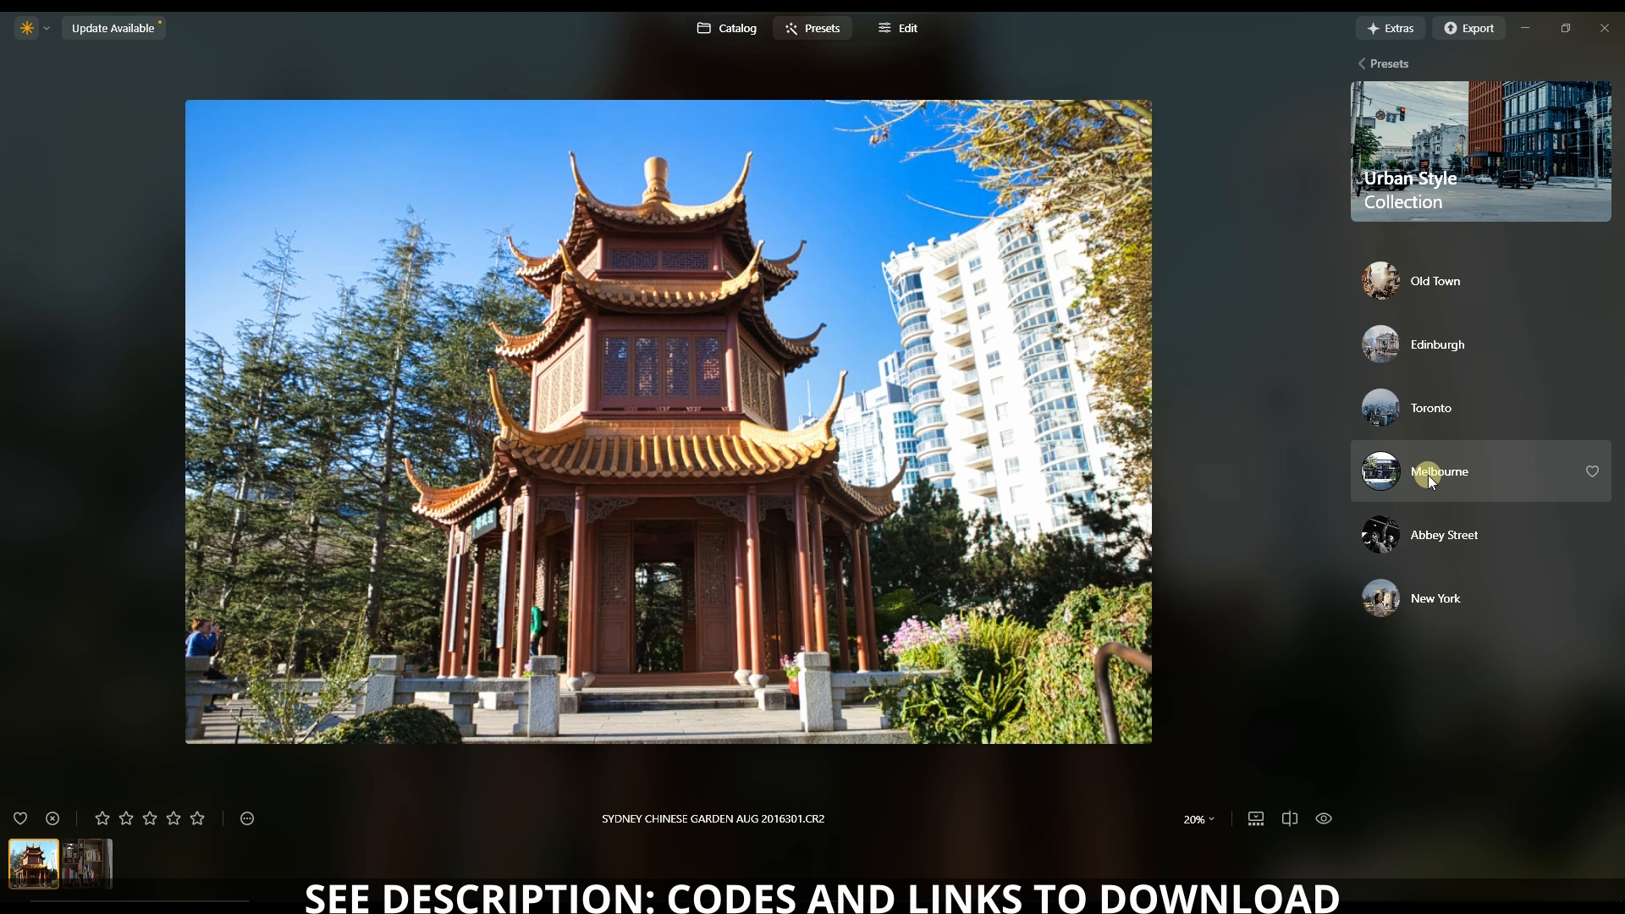
{"action": "left_click", "coordinate": [1433, 430]}
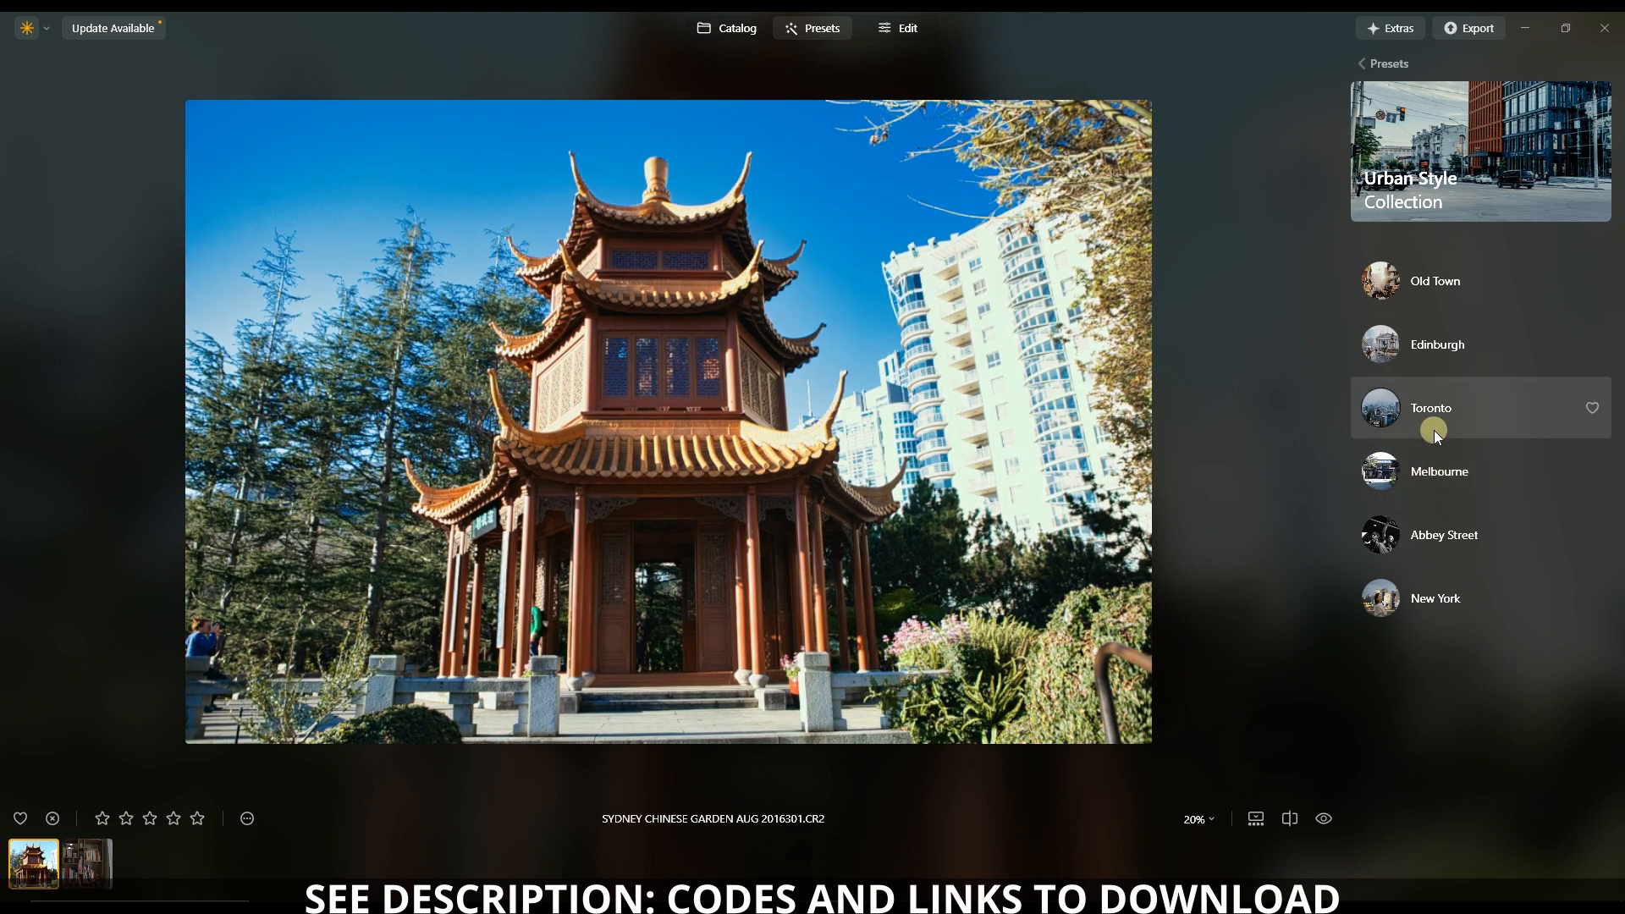
{"action": "left_click", "coordinate": [1450, 360]}
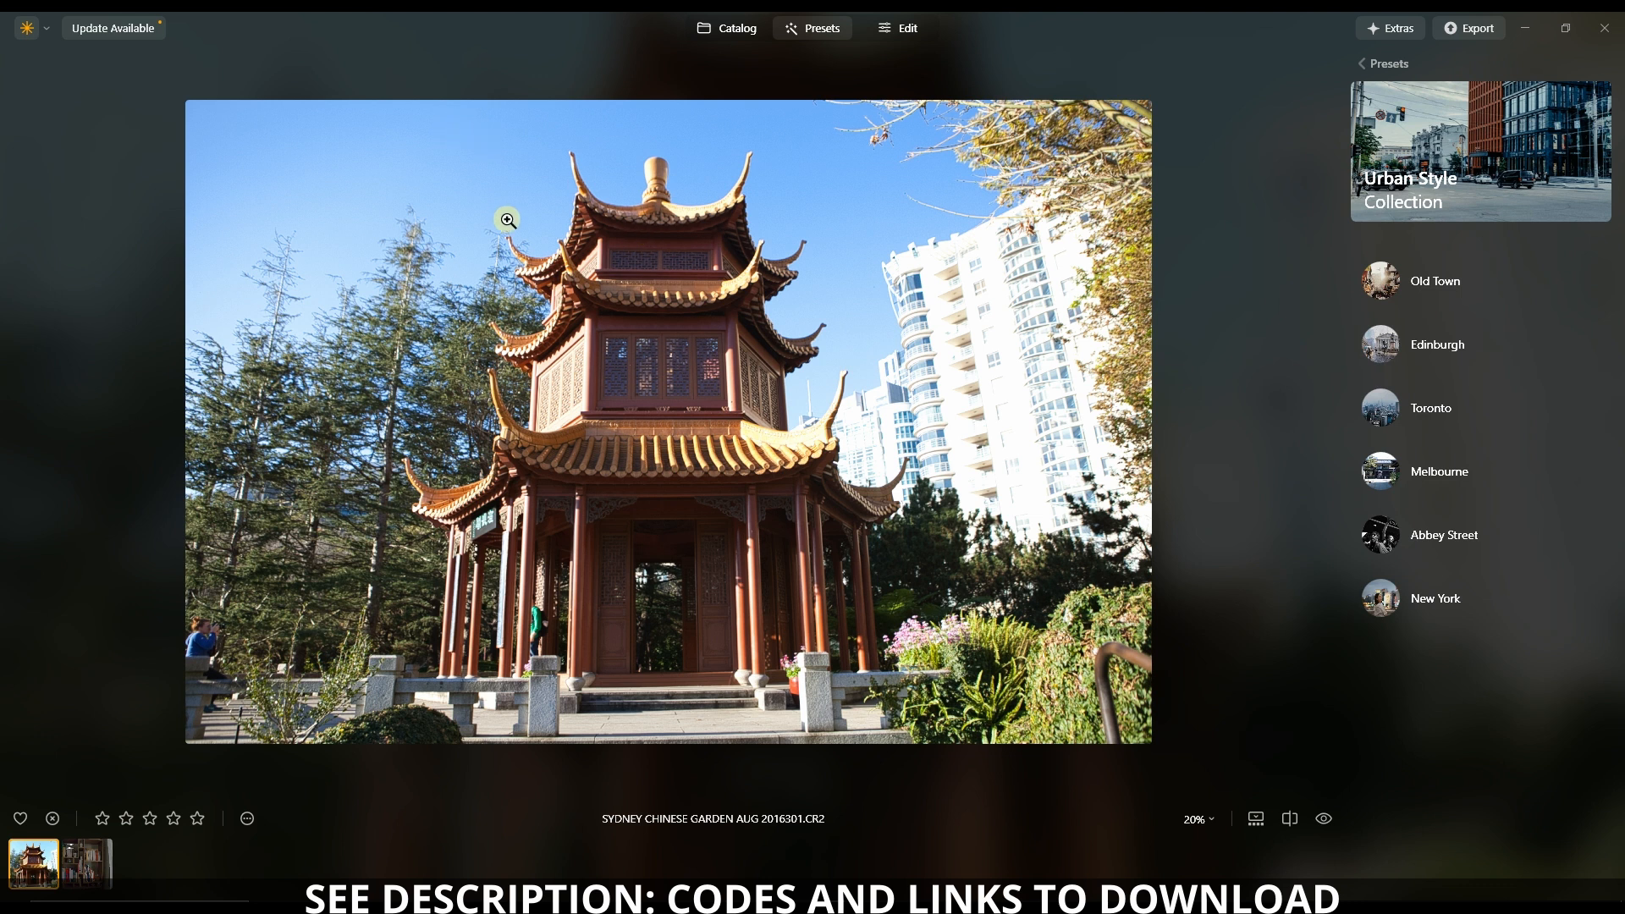
{"action": "left_click", "coordinate": [1449, 599]}
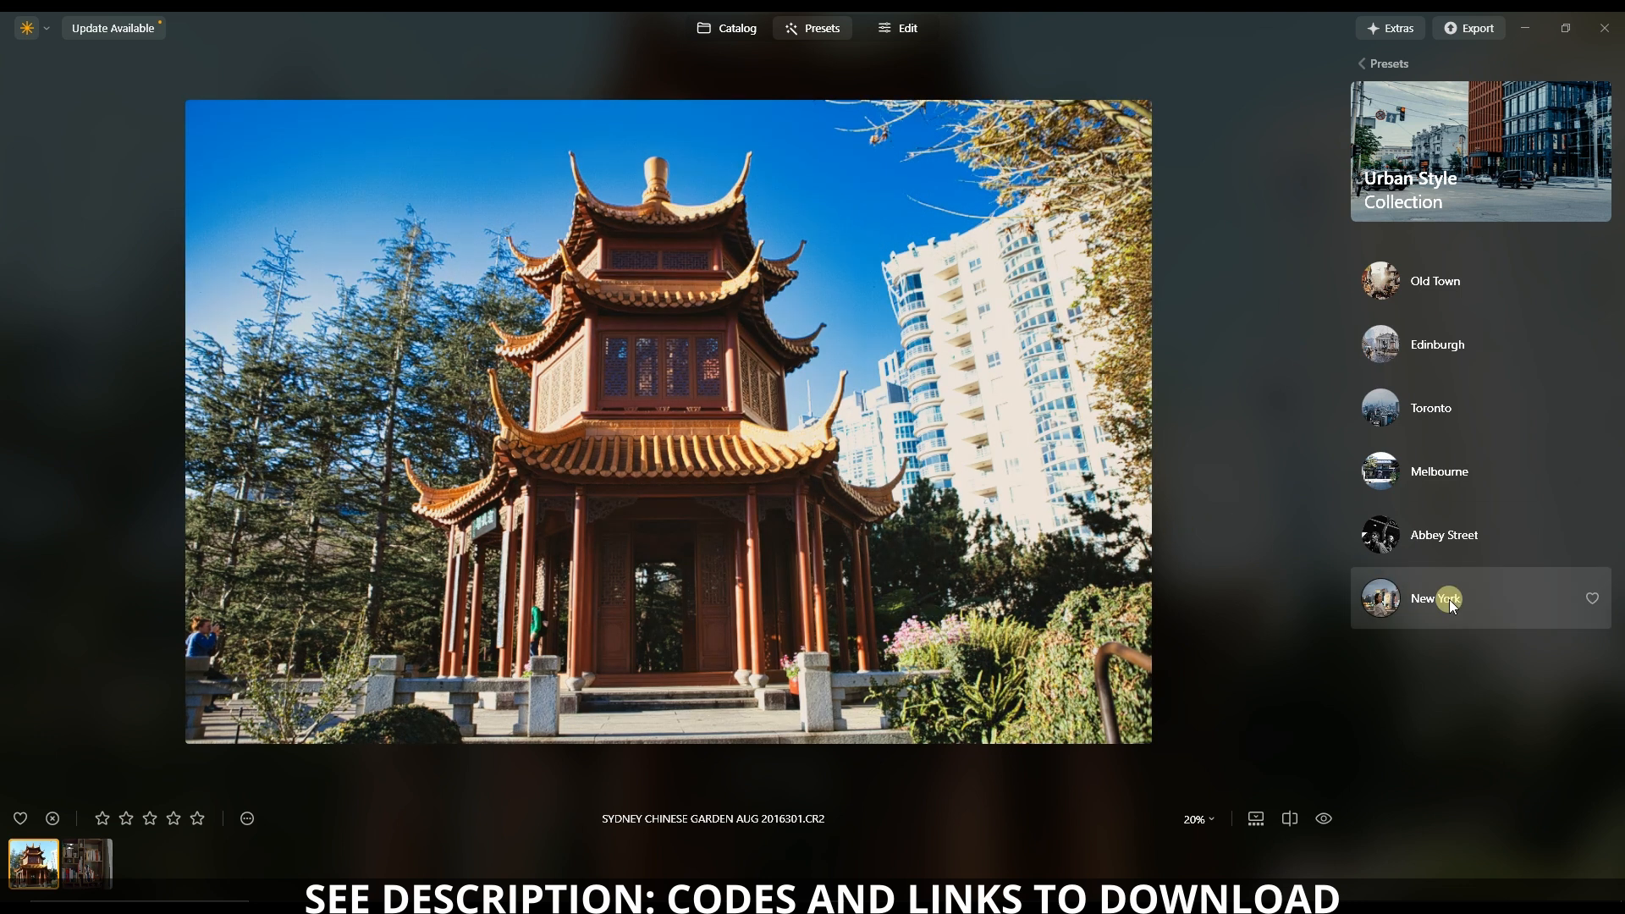
{"action": "left_click", "coordinate": [1402, 82]}
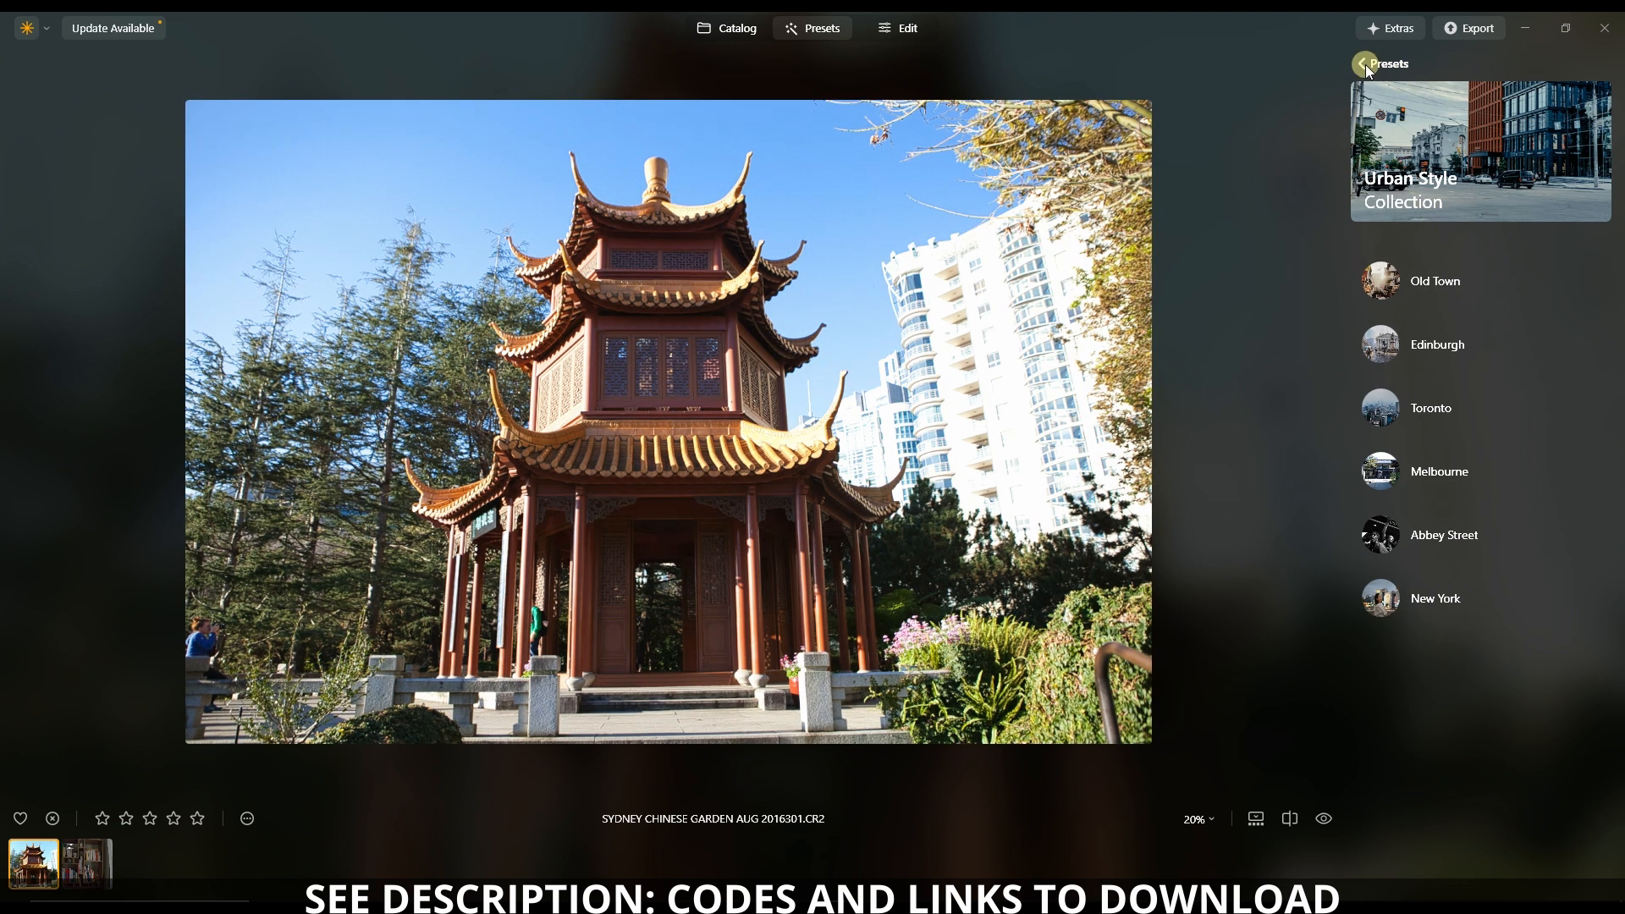
{"action": "left_click", "coordinate": [1365, 65]}
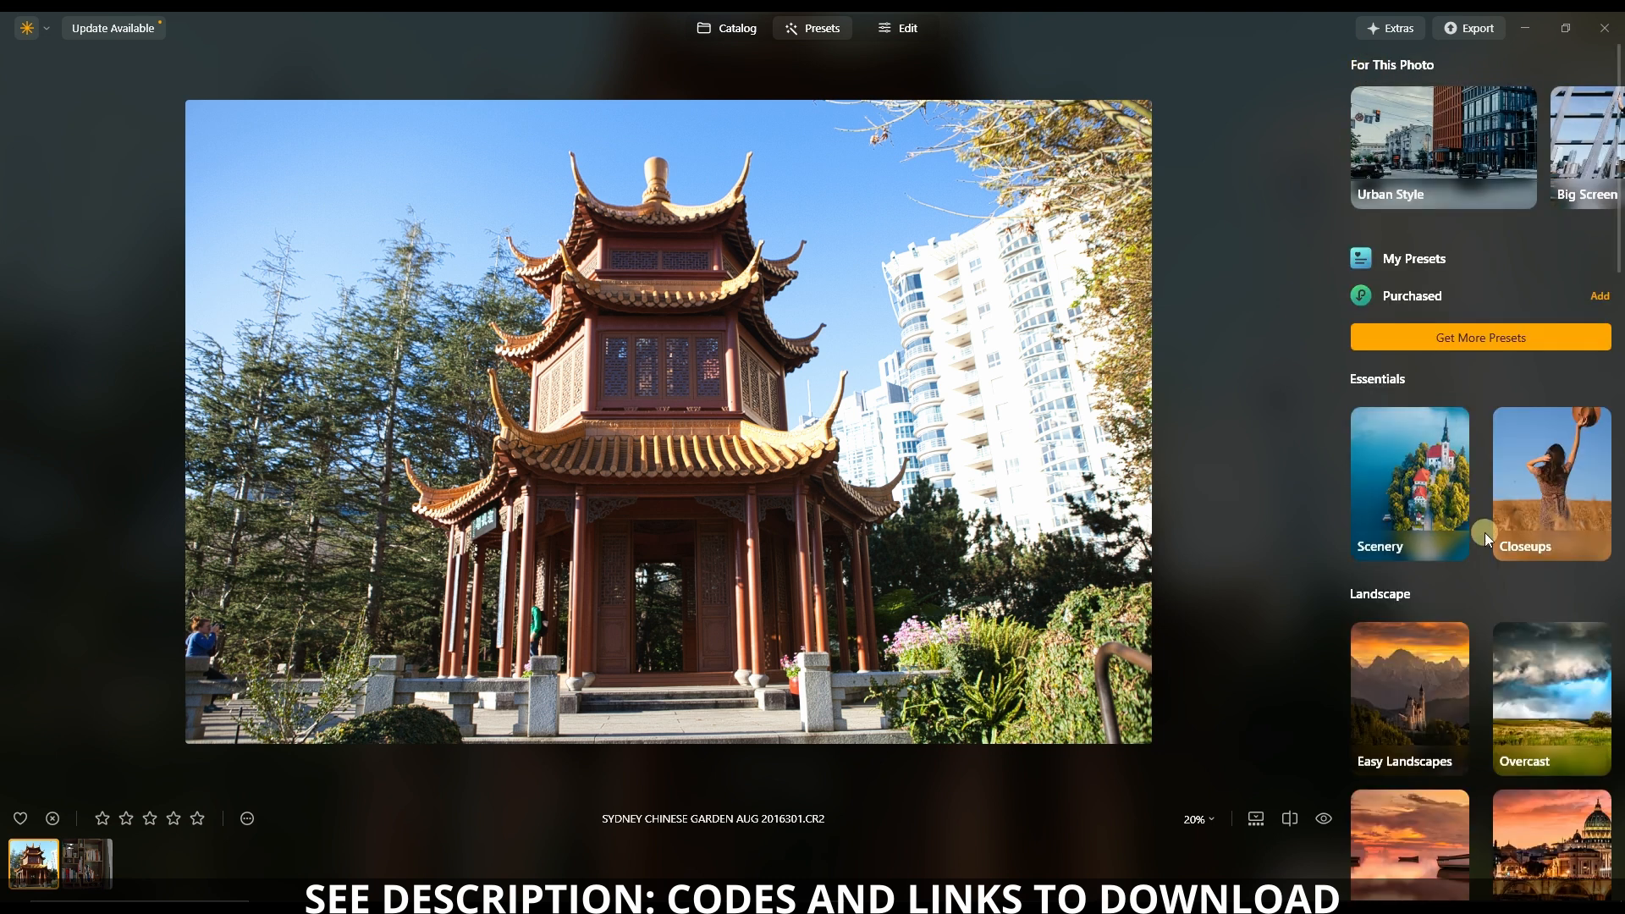
Preview black-and-white presets from the Portrait category's Monochrome collection on the photo, and return to the collections overview
{"action": "scroll", "coordinate": [1522, 503], "scroll_direction": "down", "scroll_amount": 6}
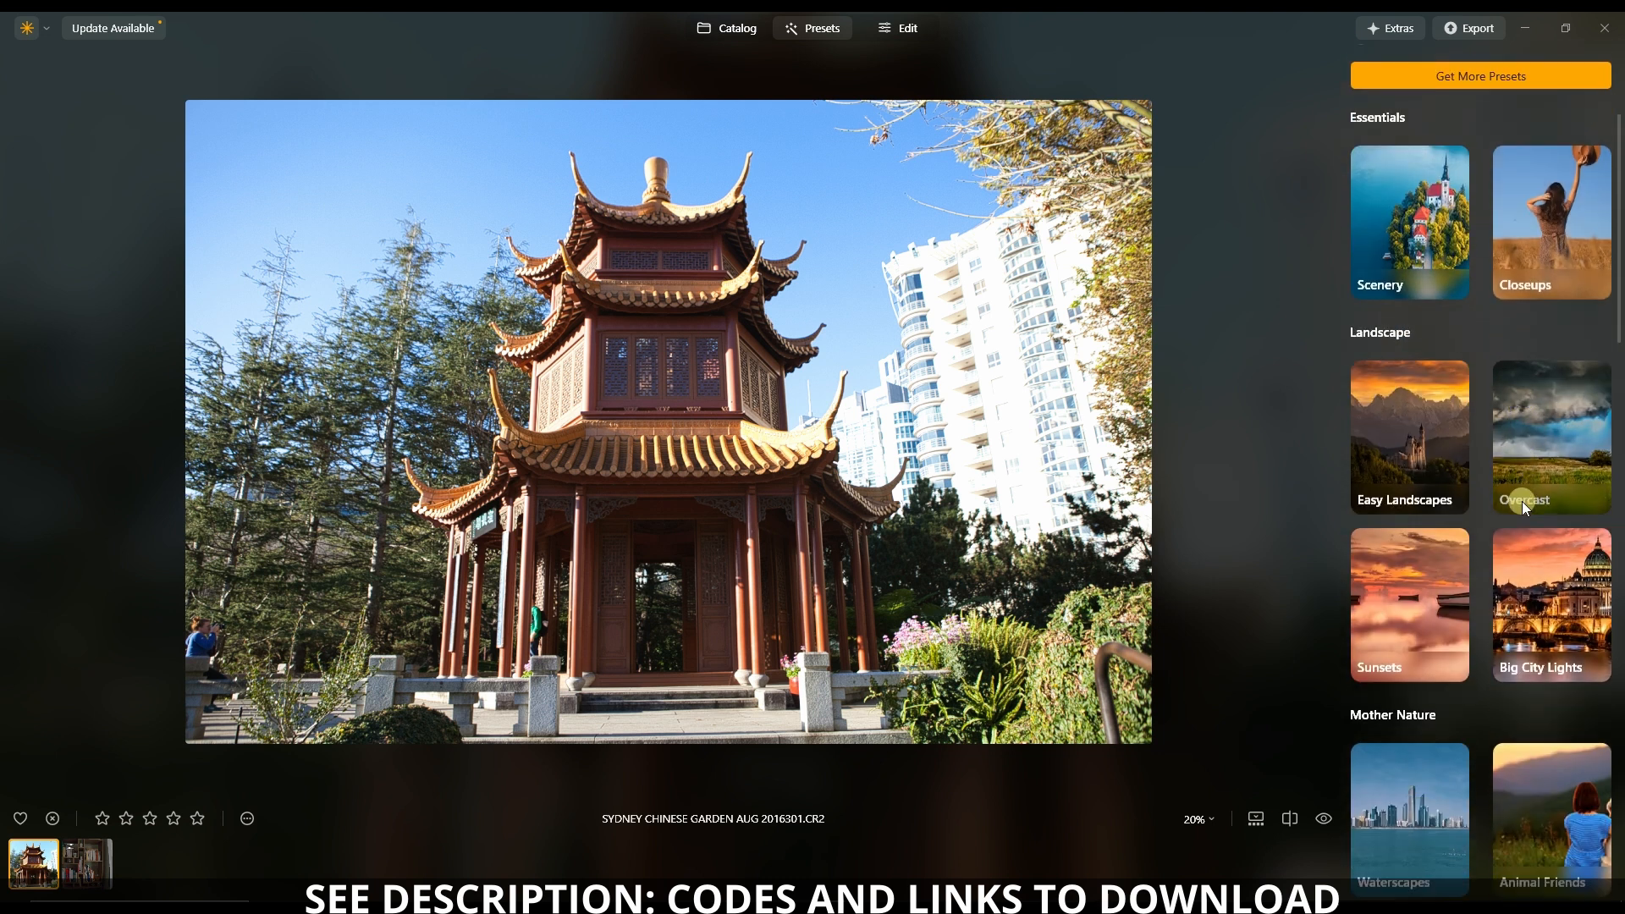
{"action": "scroll", "coordinate": [1522, 501], "scroll_direction": "down", "scroll_amount": 5}
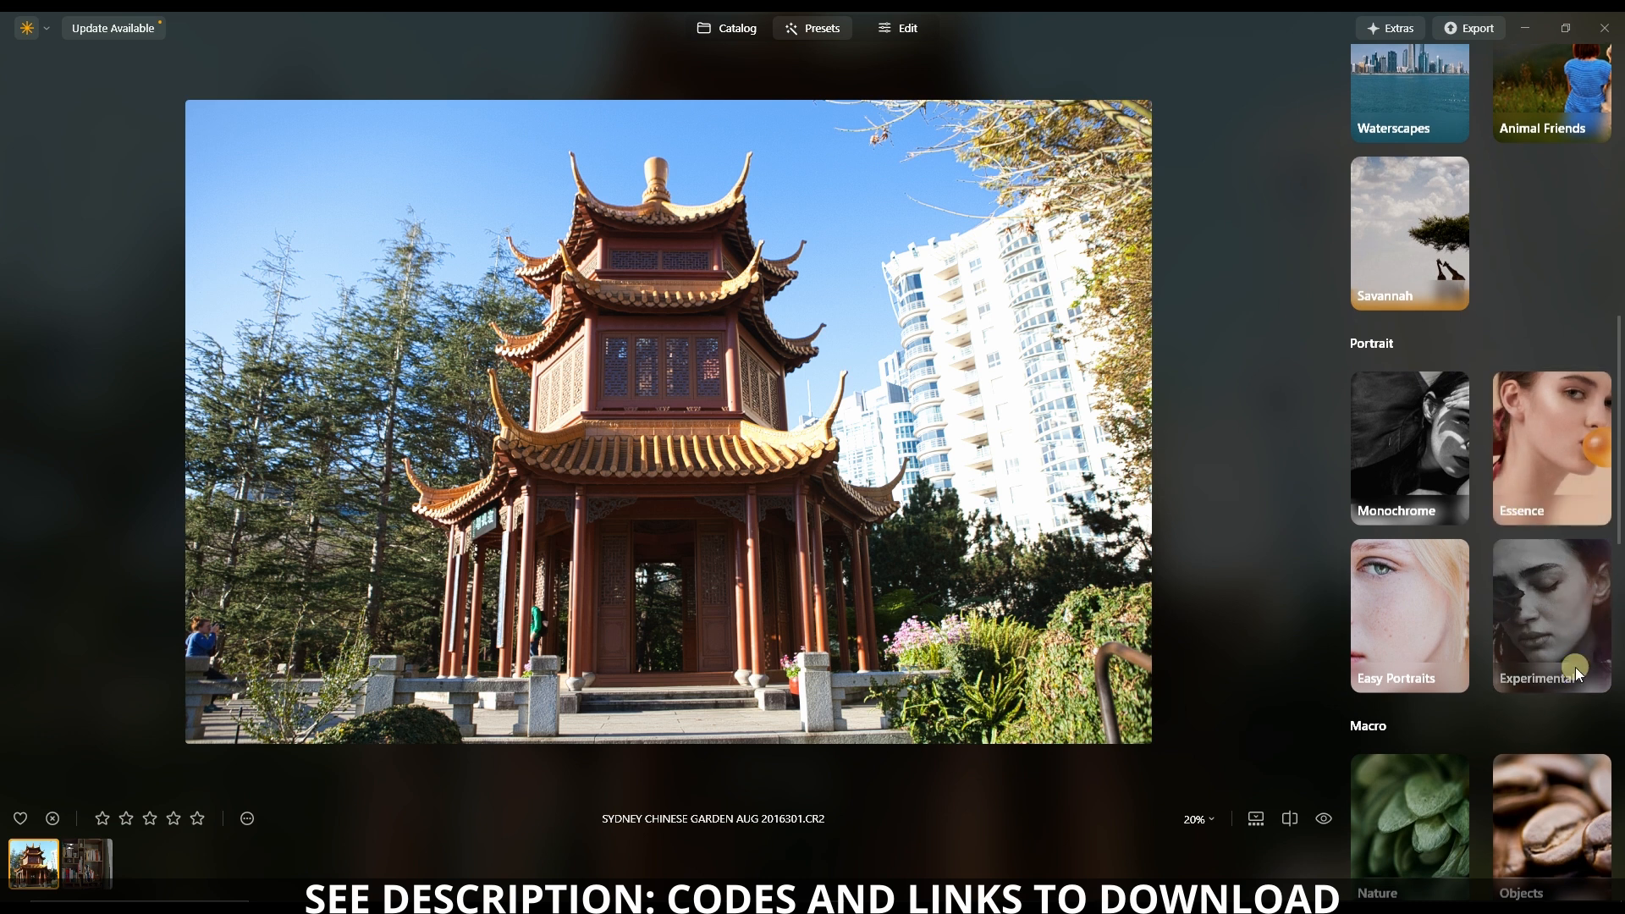
{"action": "left_click", "coordinate": [1409, 508]}
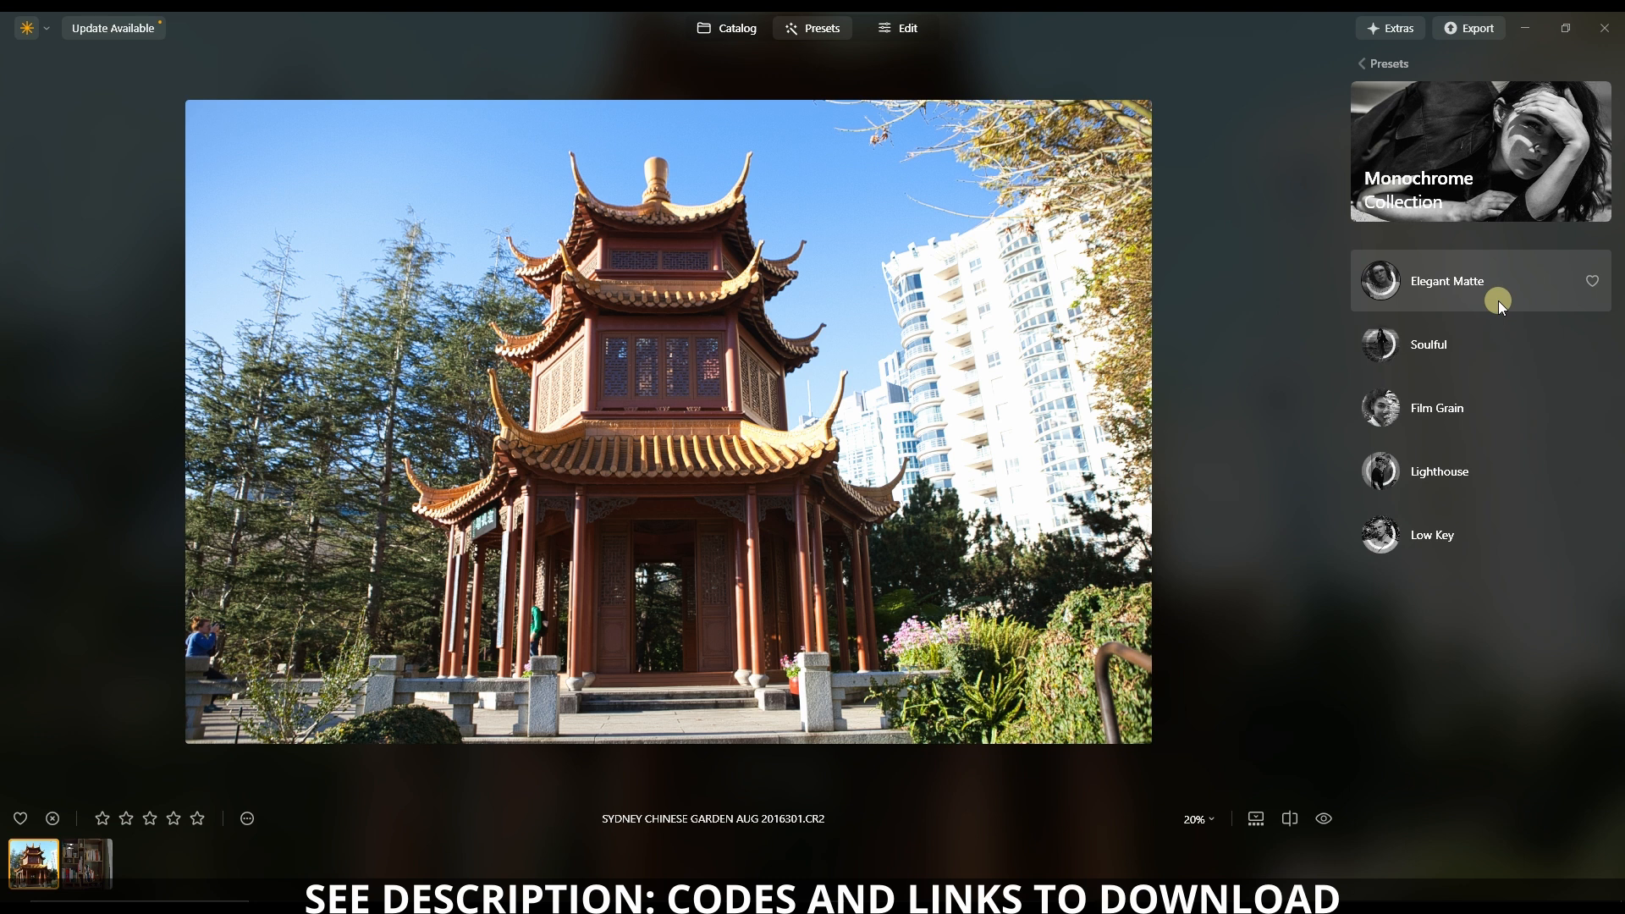
{"action": "left_click", "coordinate": [1461, 395]}
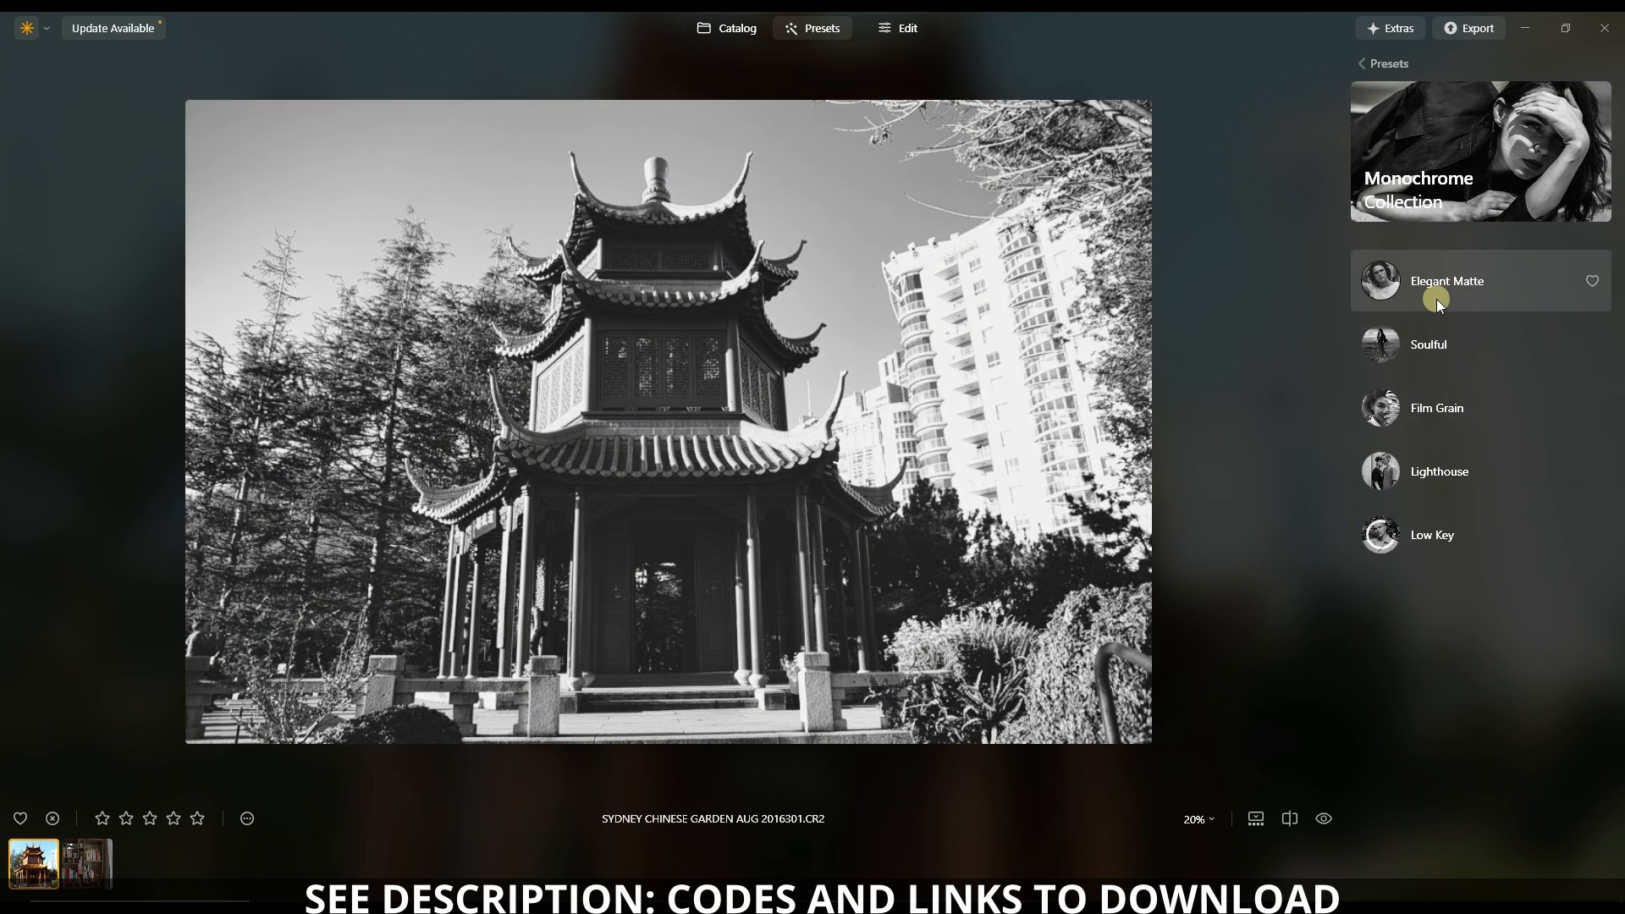
{"action": "left_click", "coordinate": [1364, 64]}
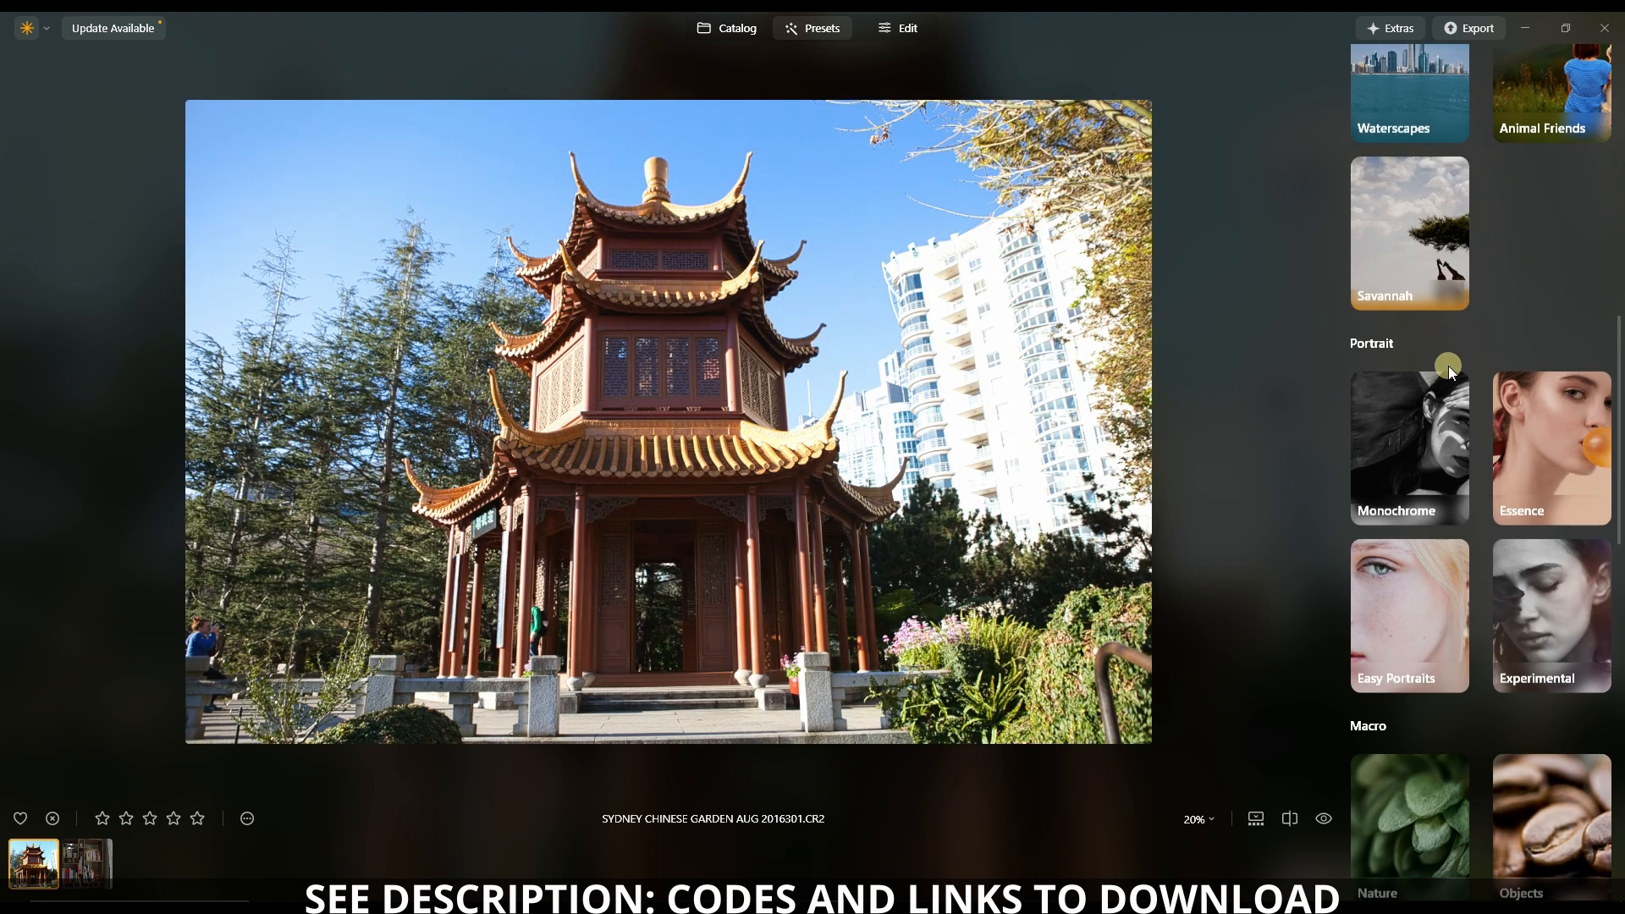
Open the Artistic preset collection in the Aerial category
{"action": "scroll", "coordinate": [1449, 365], "scroll_direction": "down", "scroll_amount": 5}
{"action": "scroll", "coordinate": [1449, 366], "scroll_direction": "down", "scroll_amount": 5}
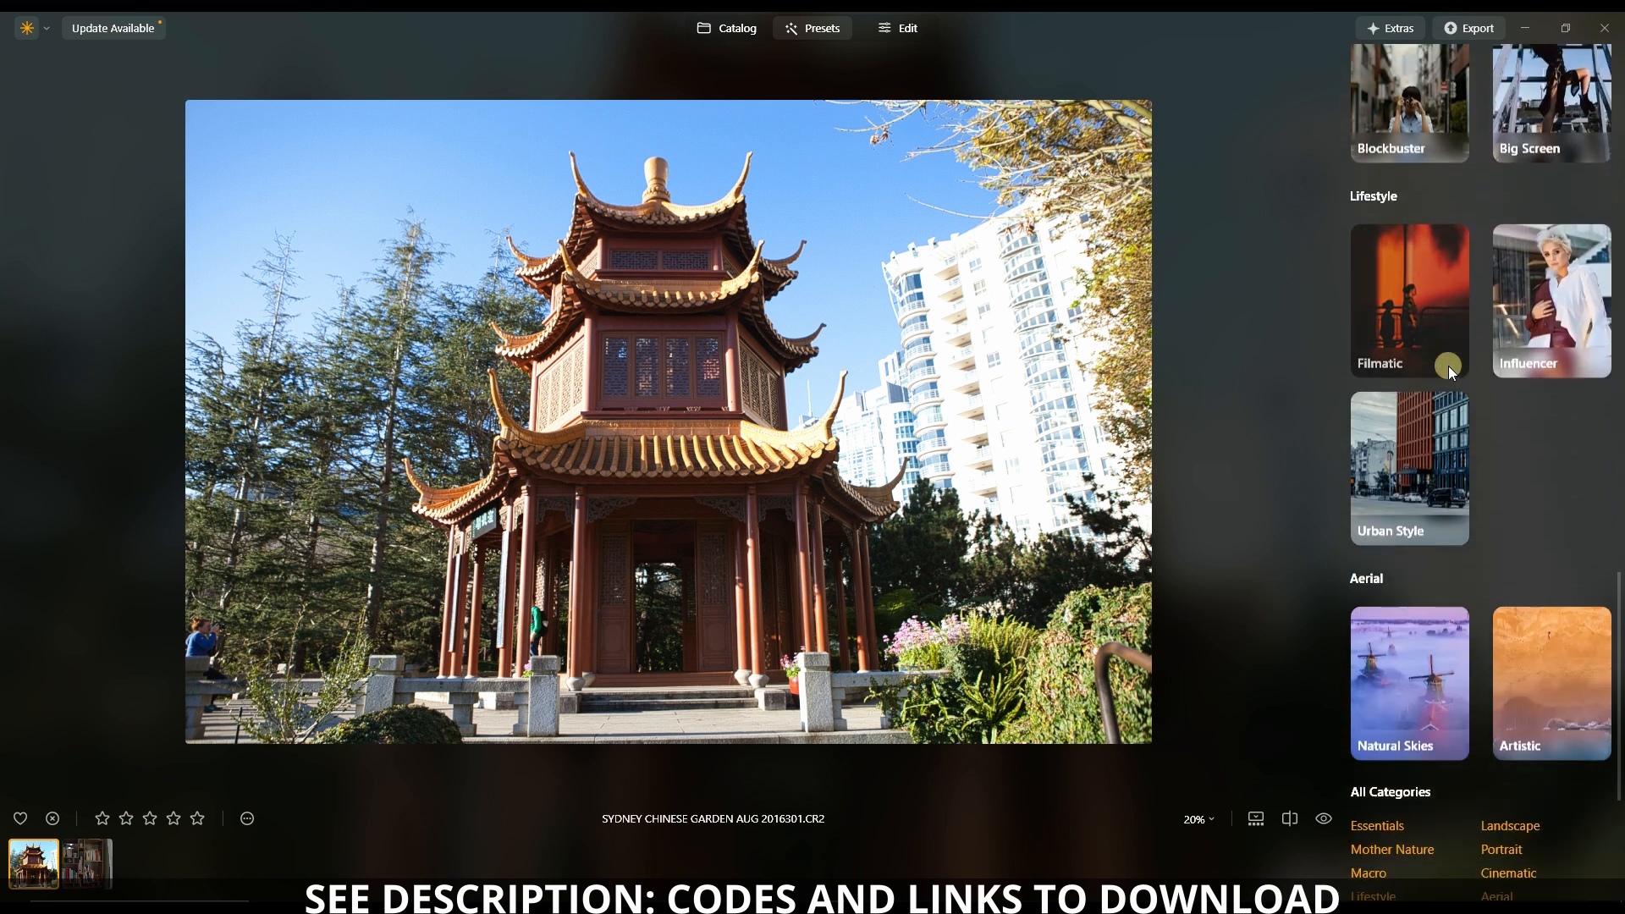
{"action": "scroll", "coordinate": [1449, 366], "scroll_direction": "down", "scroll_amount": 2}
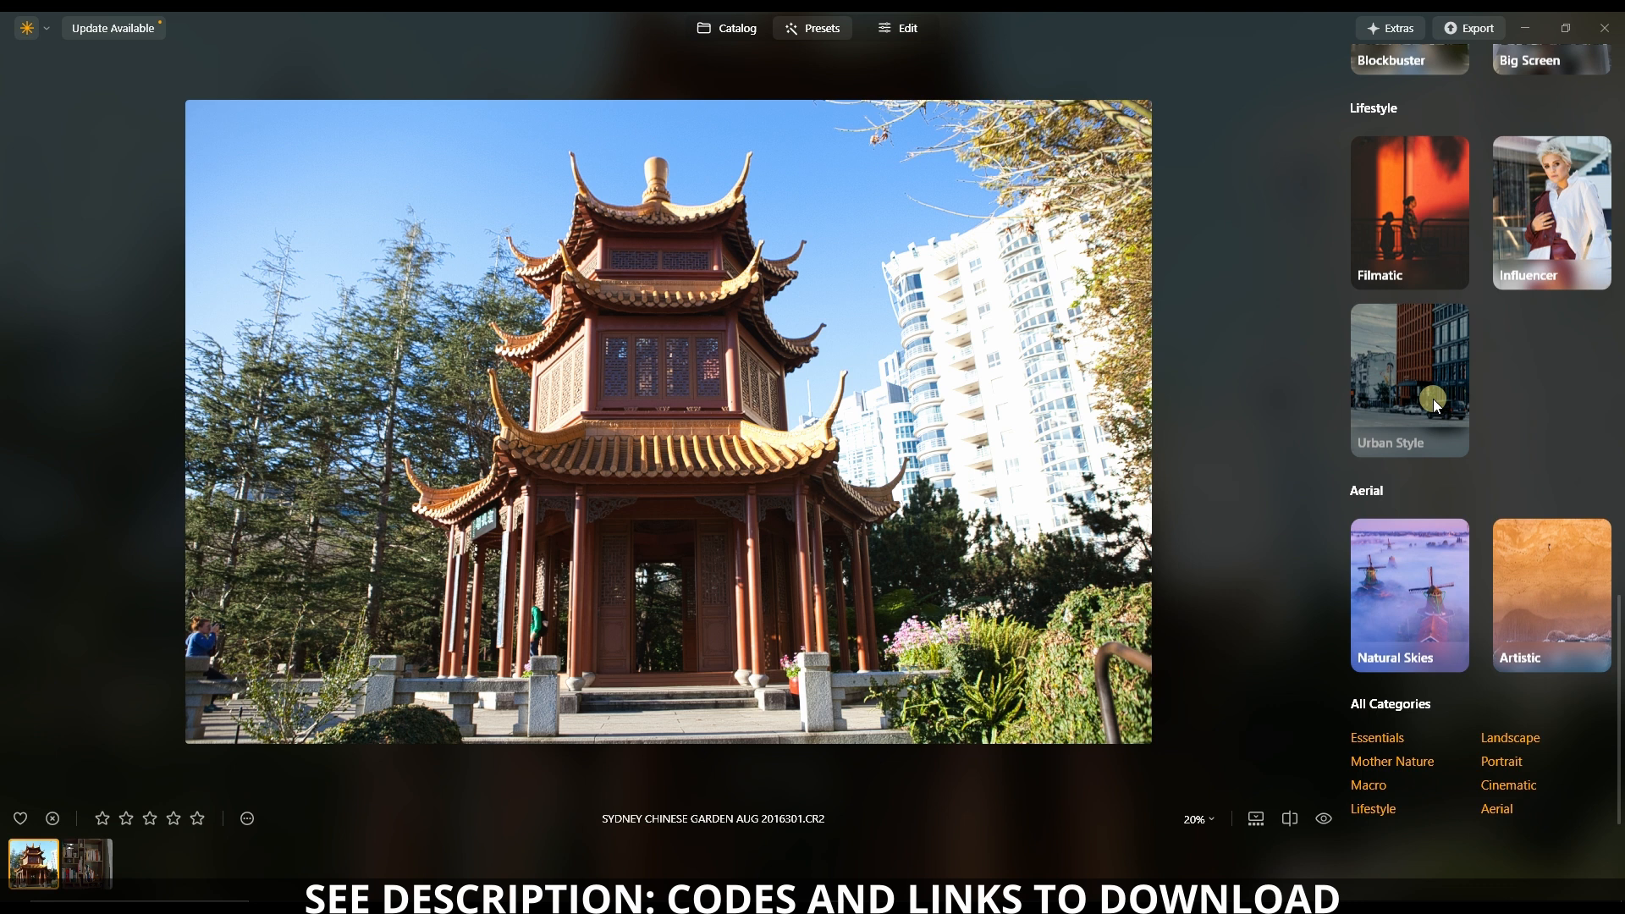
{"action": "left_click", "coordinate": [1516, 592]}
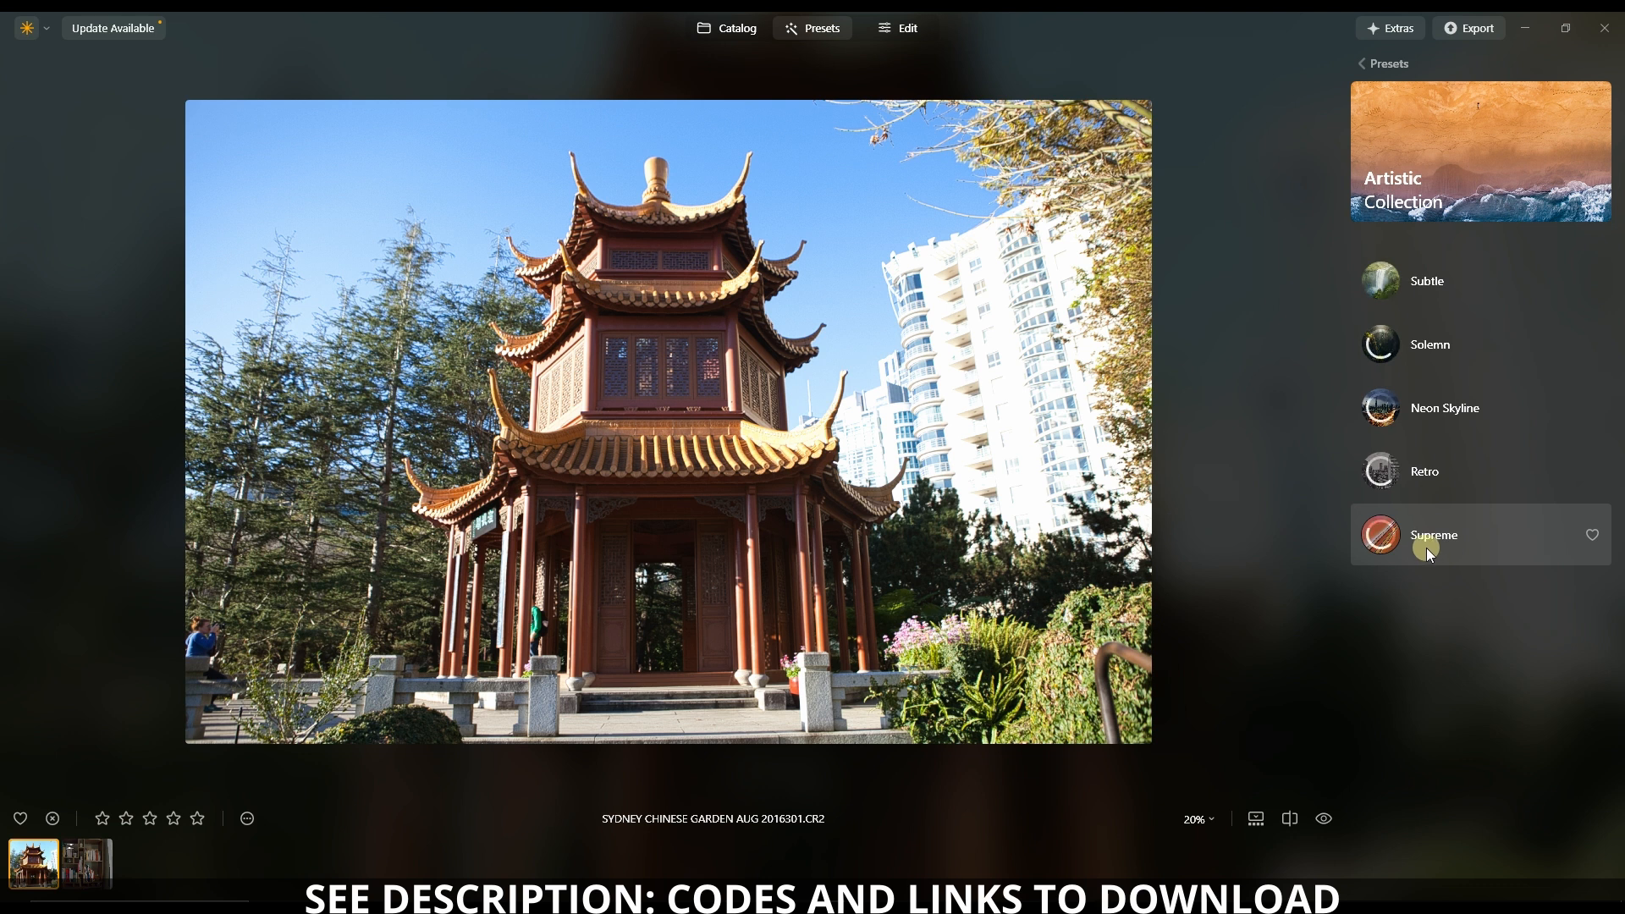
Preview the Subtle, Solemn, Neon Skyline, Retro and Supreme presets on the pagoda photo
{"action": "left_click", "coordinate": [1444, 301]}
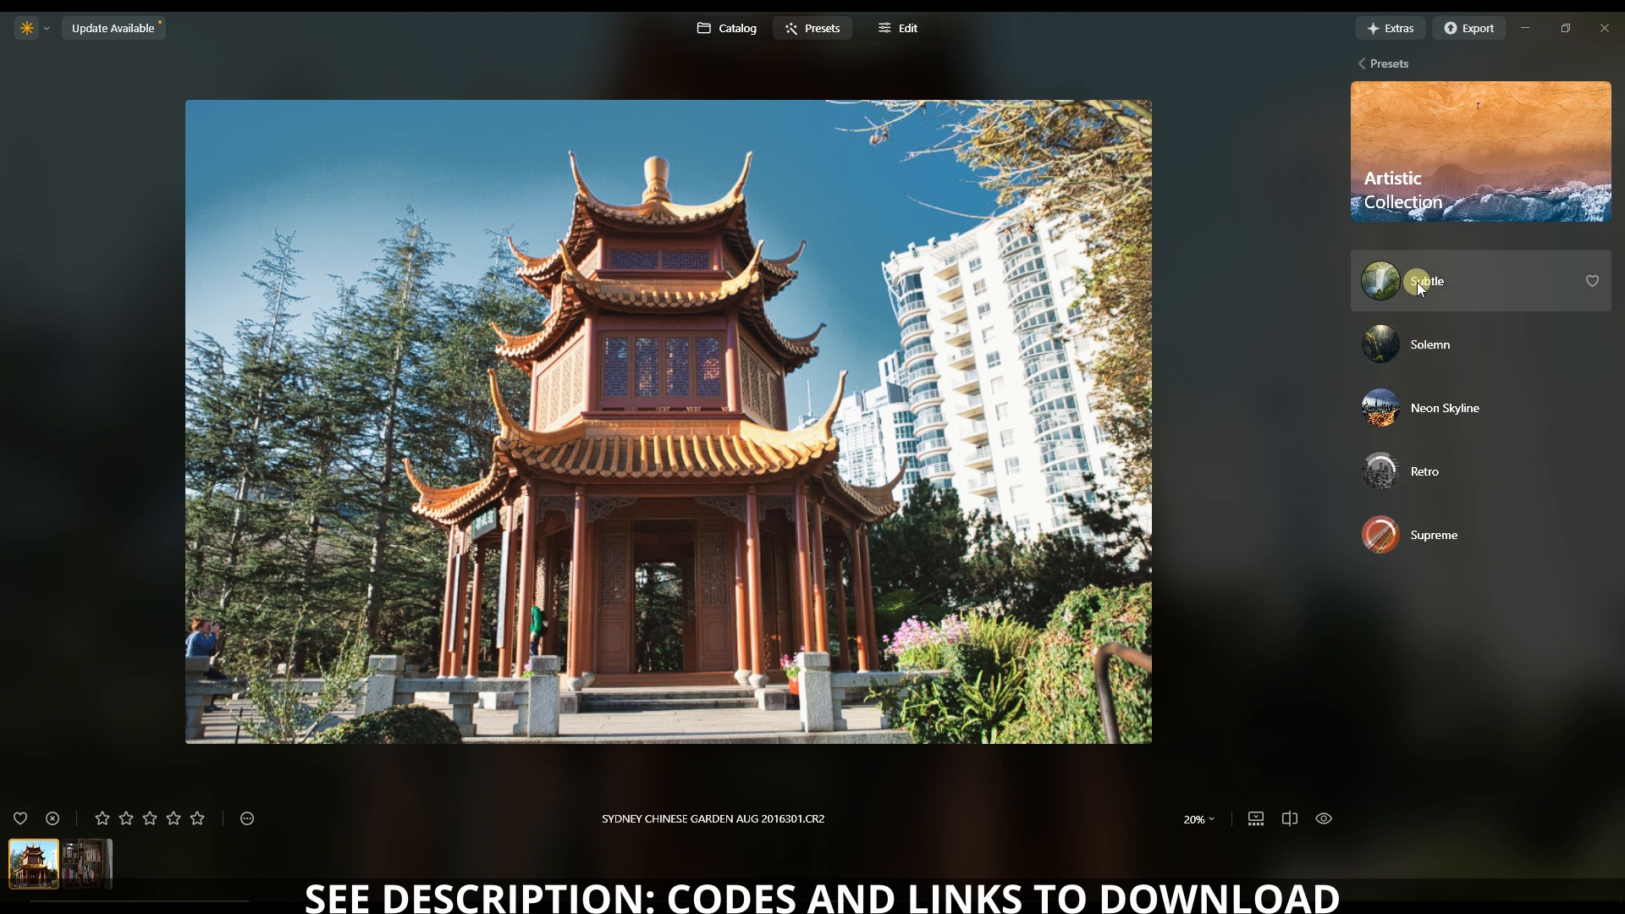
{"action": "left_click", "coordinate": [1417, 282]}
{"action": "left_click", "coordinate": [1414, 332]}
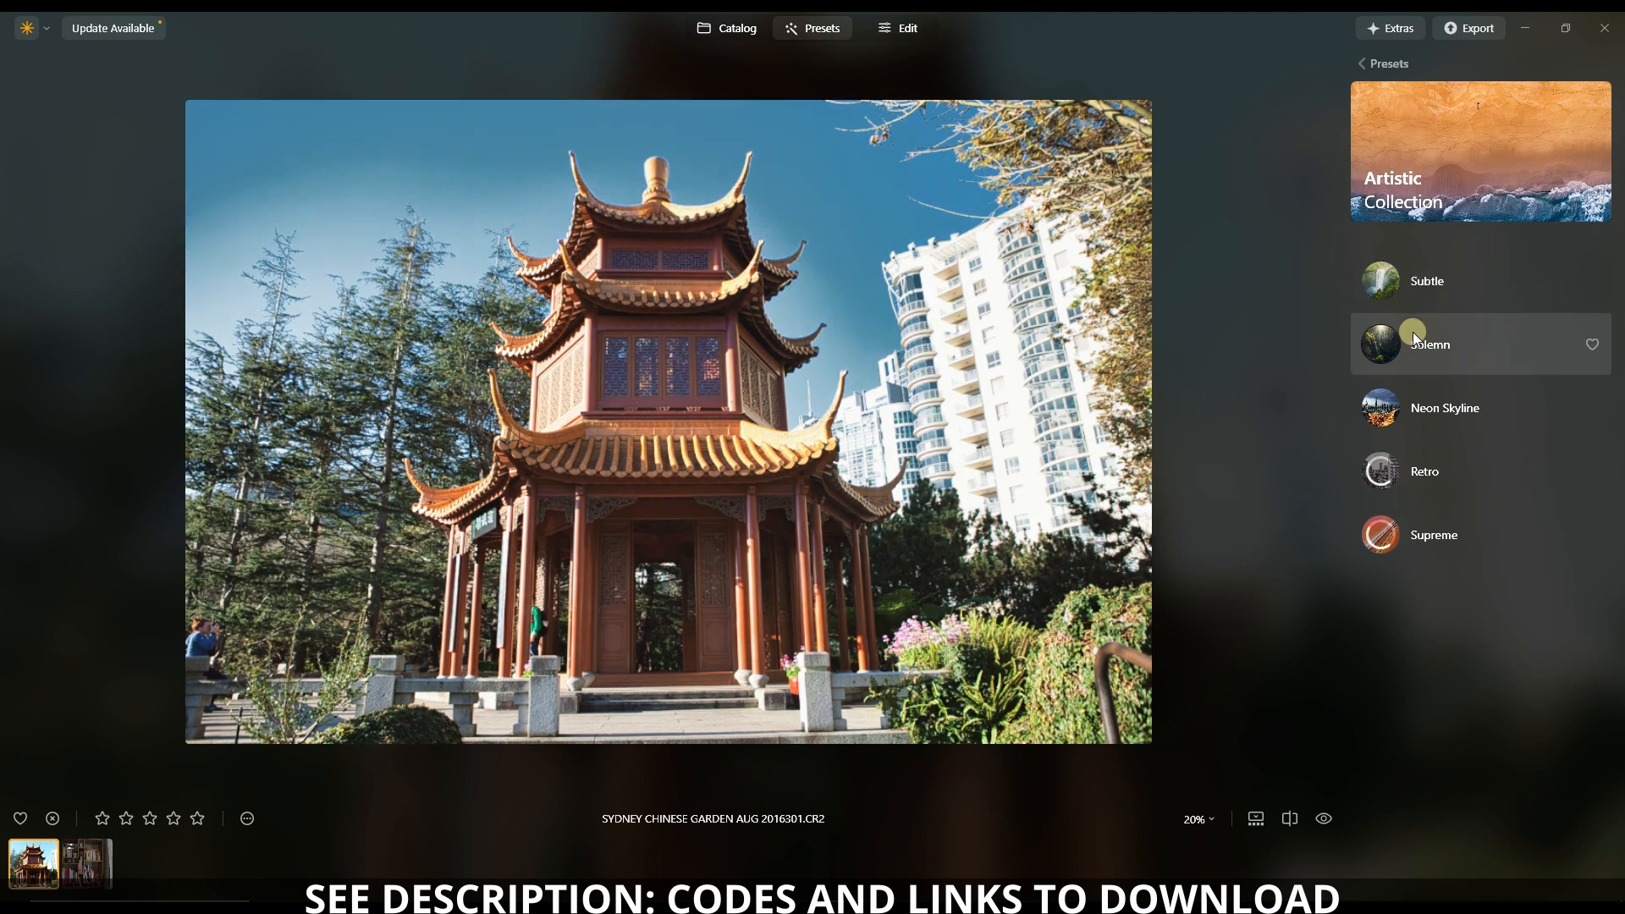
{"action": "left_click", "coordinate": [1409, 396]}
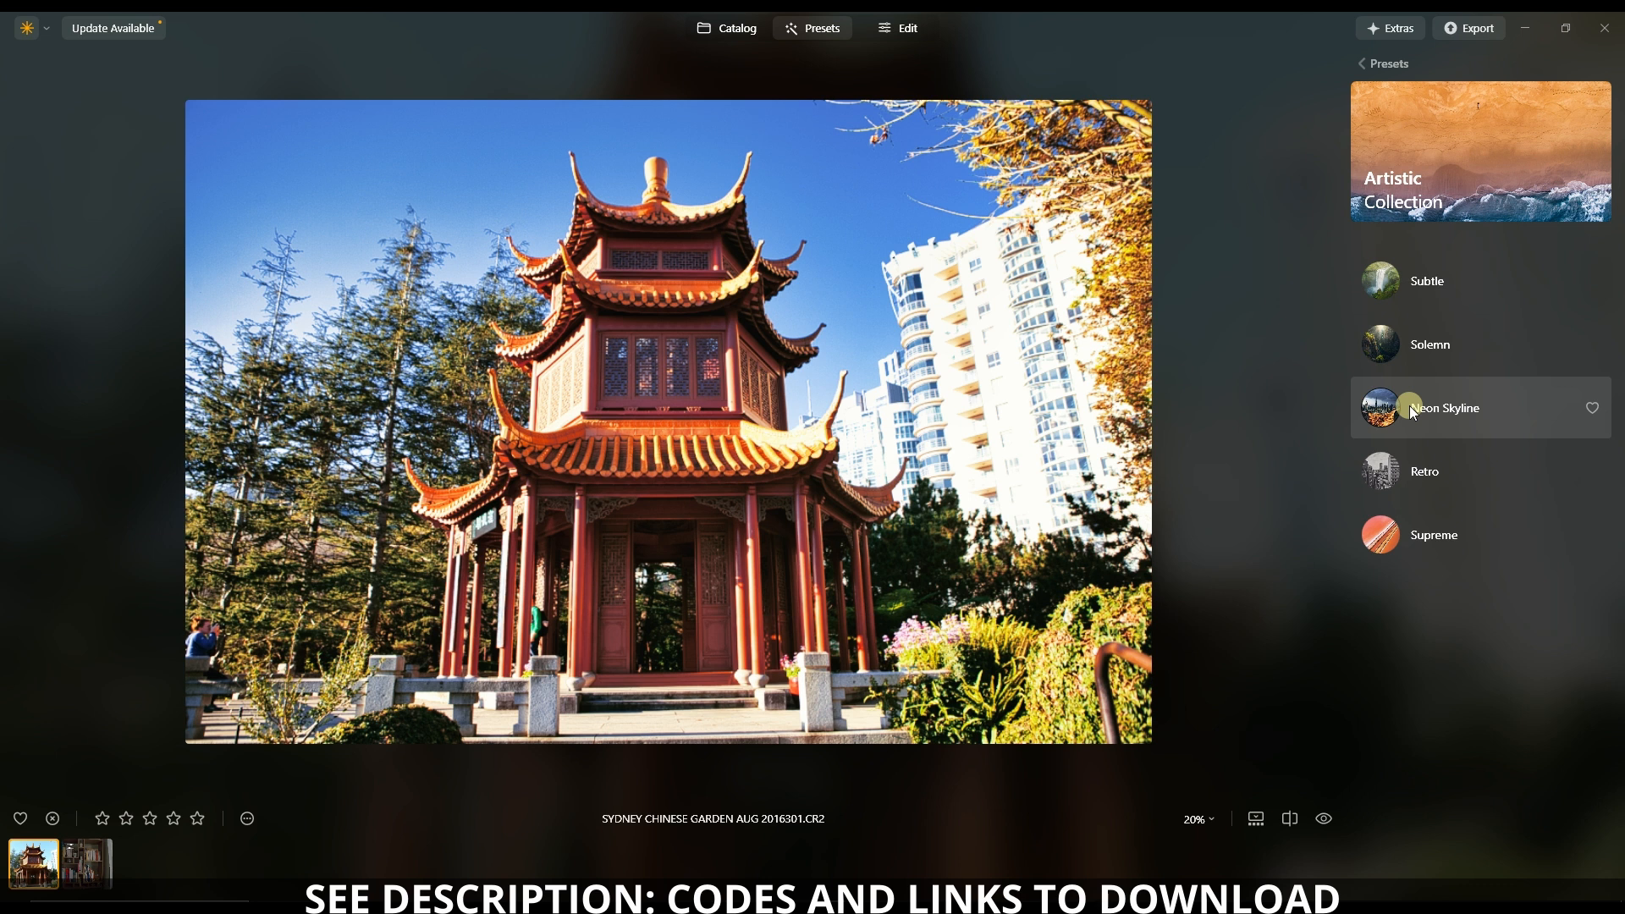
{"action": "left_click", "coordinate": [1396, 468]}
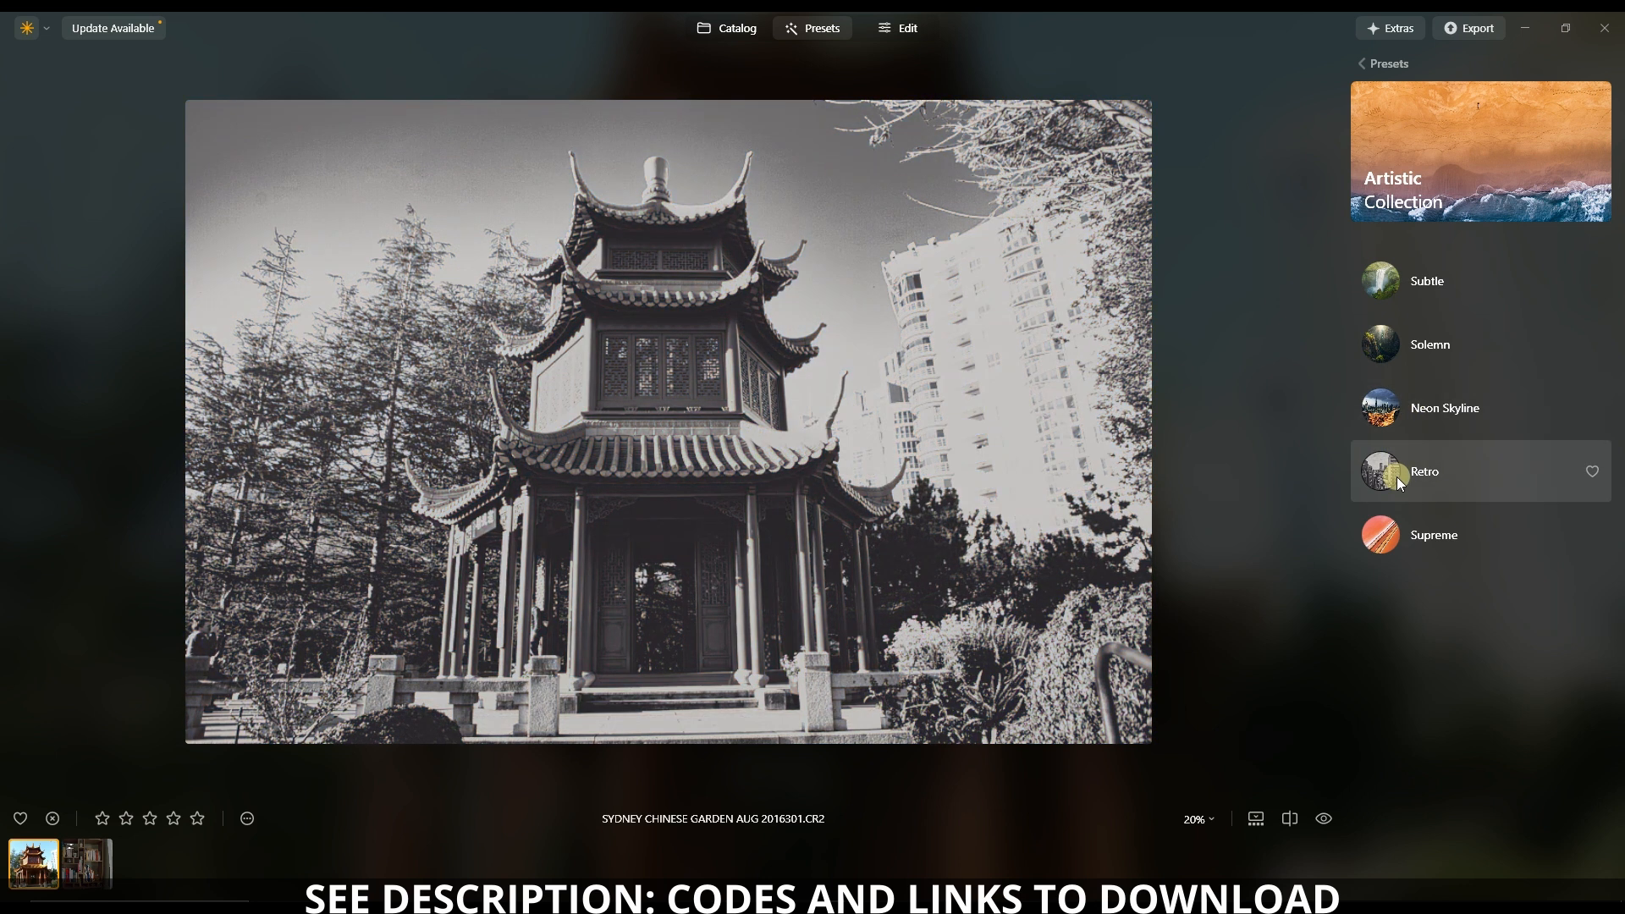
{"action": "left_click", "coordinate": [1390, 539]}
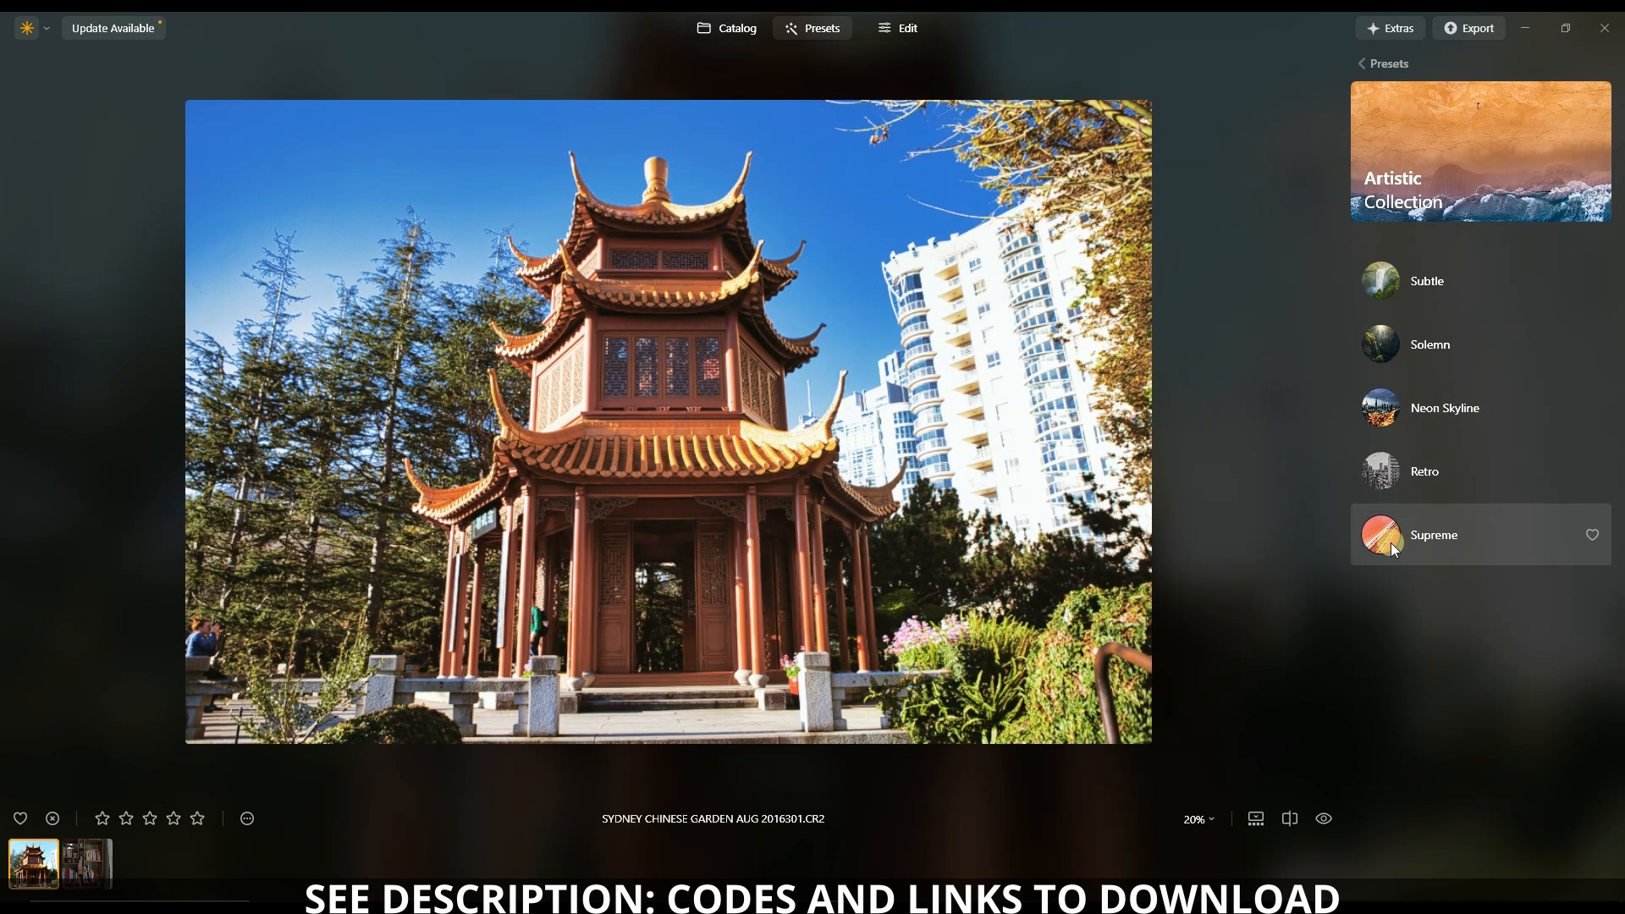
Compare the Retro, Neon Skyline, Solemn and Subtle looks again, and return to the preset collections overview
{"action": "left_click", "coordinate": [1390, 481]}
{"action": "left_click", "coordinate": [1390, 408]}
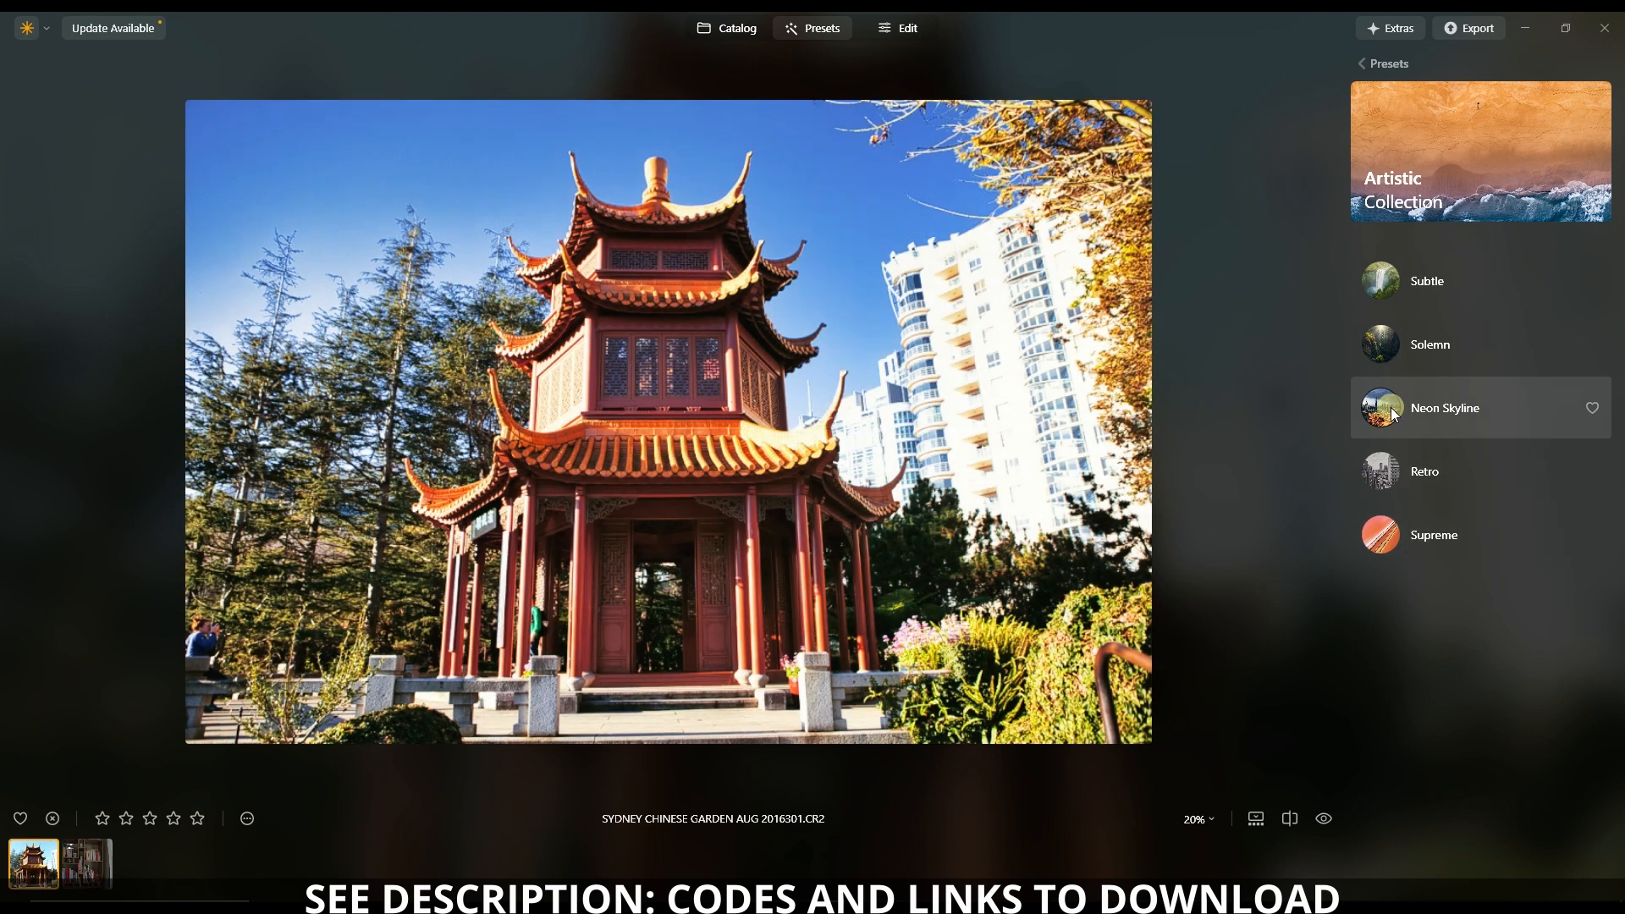
{"action": "left_click", "coordinate": [1388, 347]}
{"action": "left_click", "coordinate": [1368, 266]}
{"action": "left_click", "coordinate": [1375, 367]}
{"action": "left_click", "coordinate": [1369, 54]}
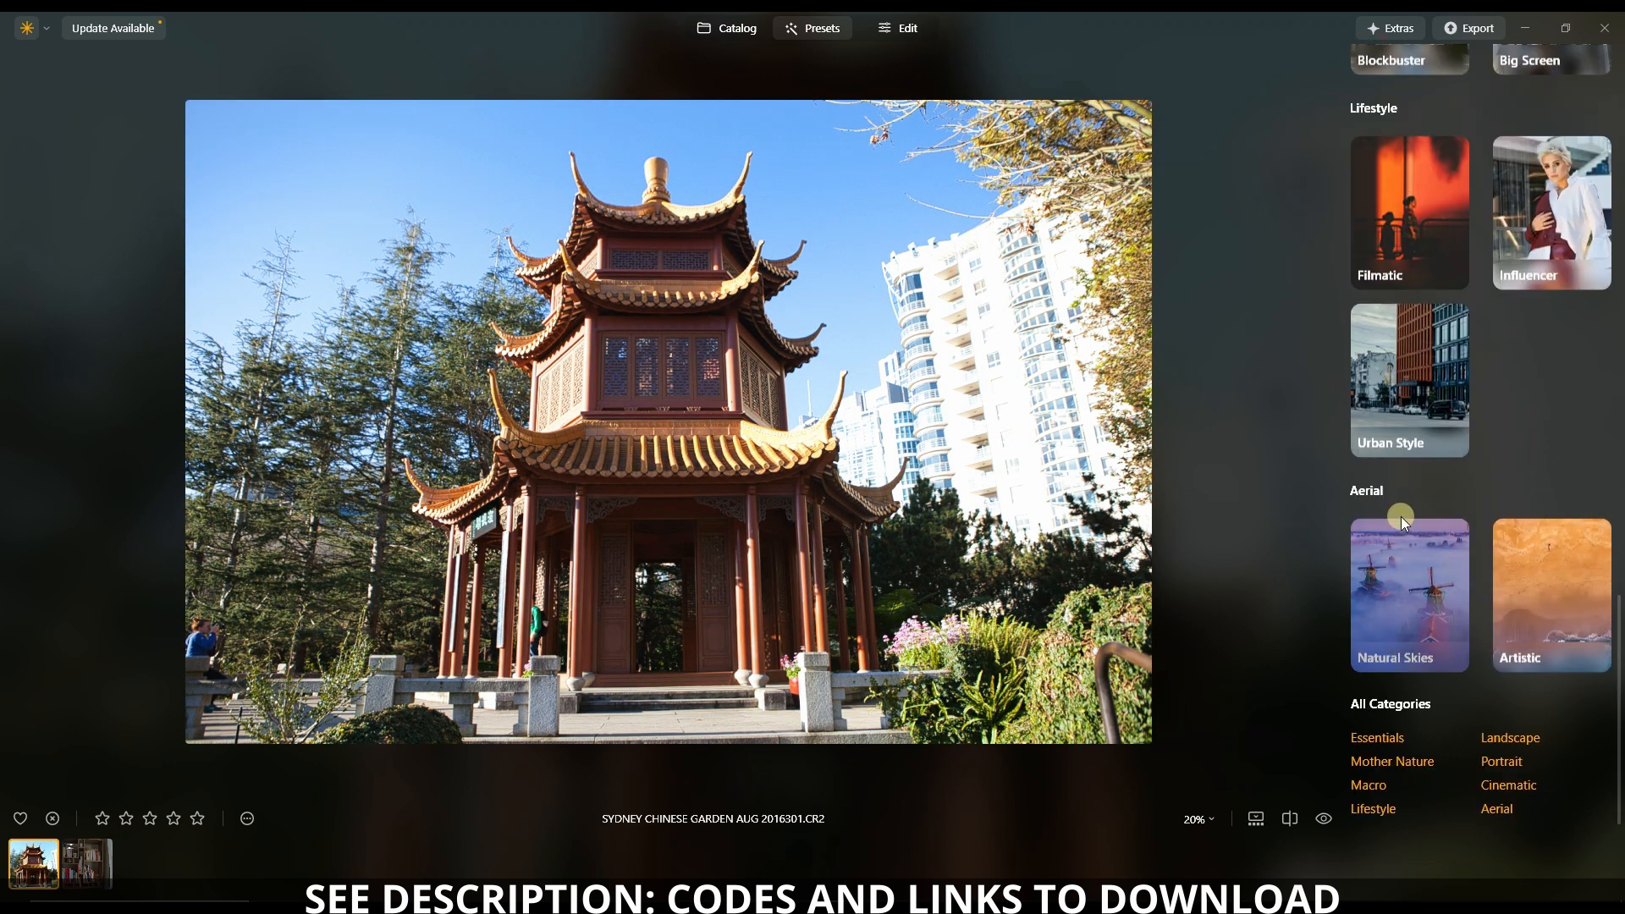
Open the Blockbuster preset collection in the Cinematic category
{"action": "scroll", "coordinate": [1449, 415], "scroll_direction": "up", "scroll_amount": 2}
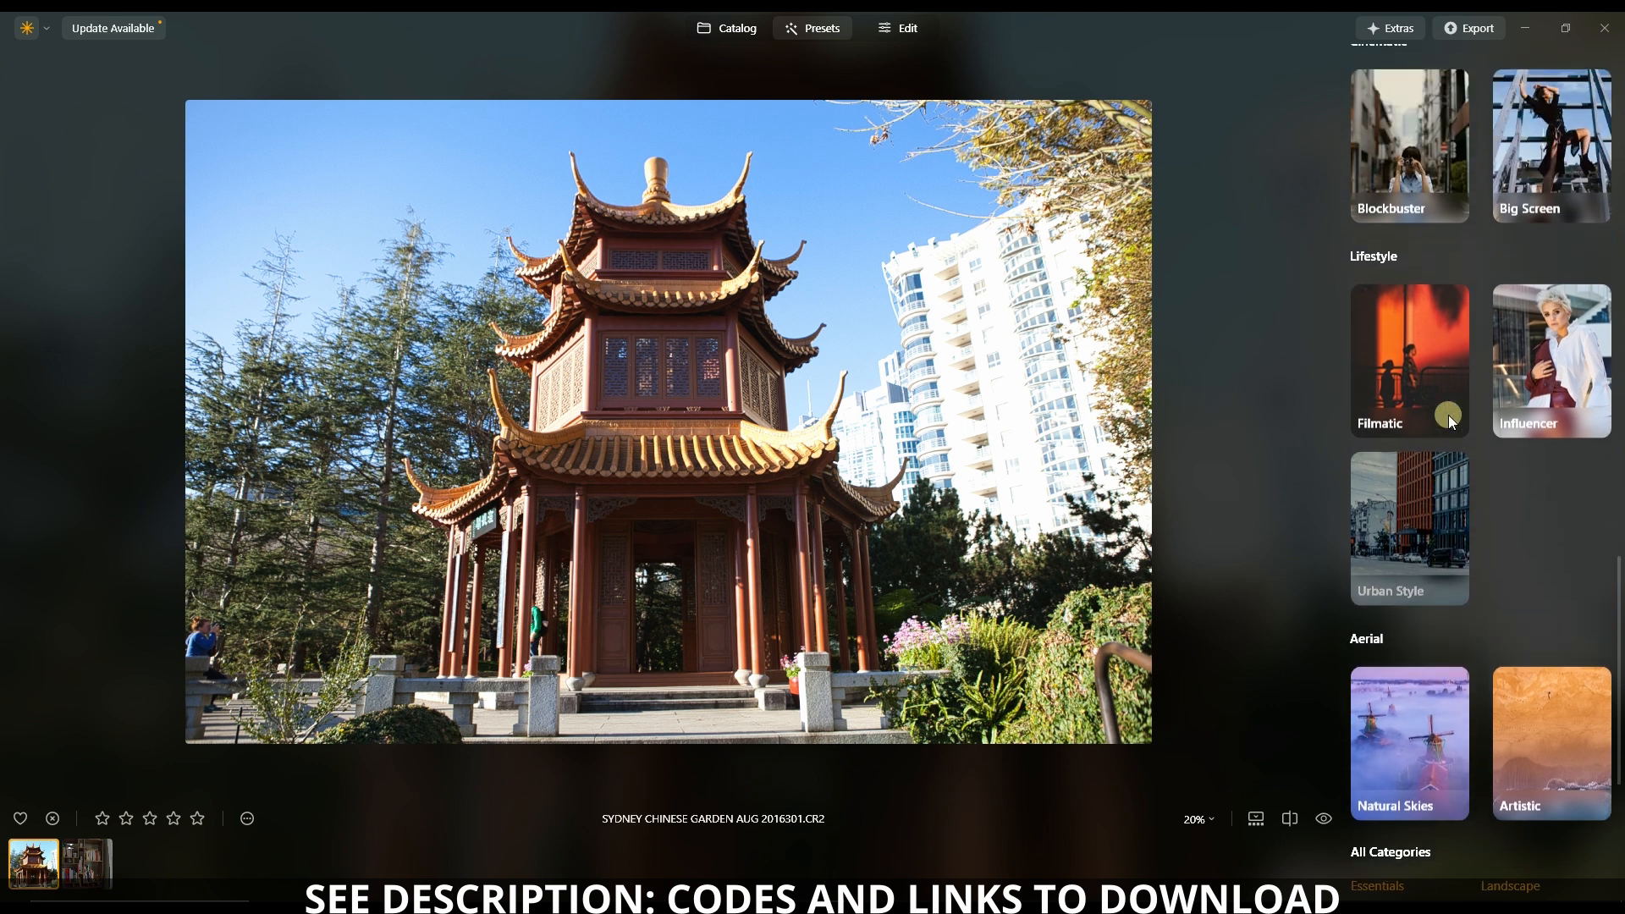
{"action": "scroll", "coordinate": [1449, 415], "scroll_direction": "up", "scroll_amount": 1}
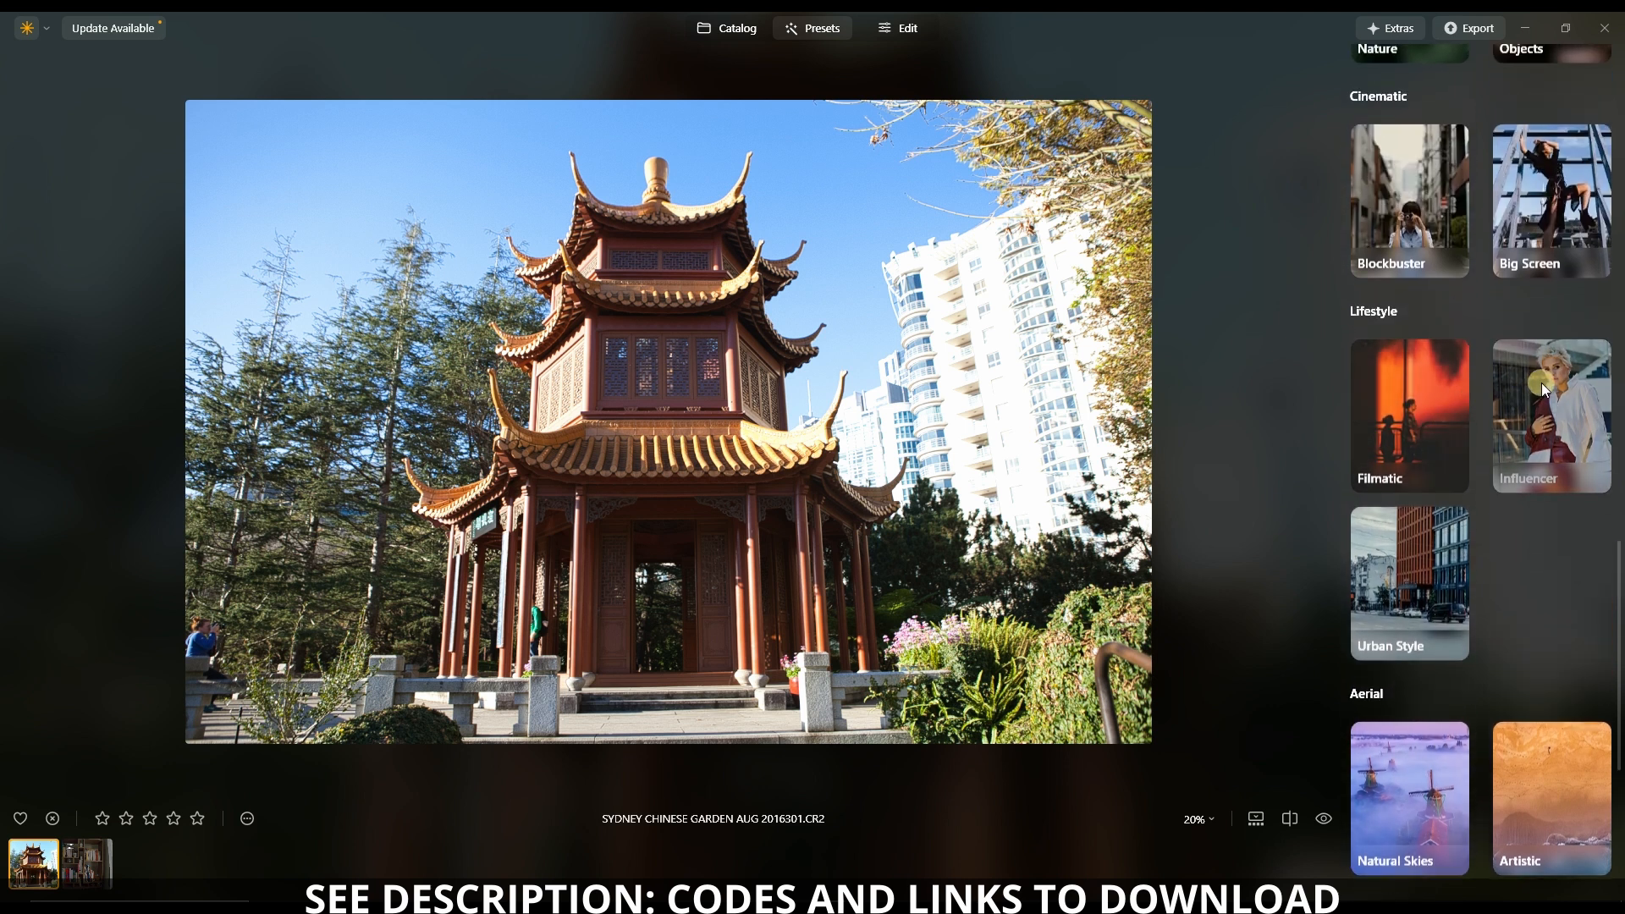
{"action": "left_click", "coordinate": [1410, 210]}
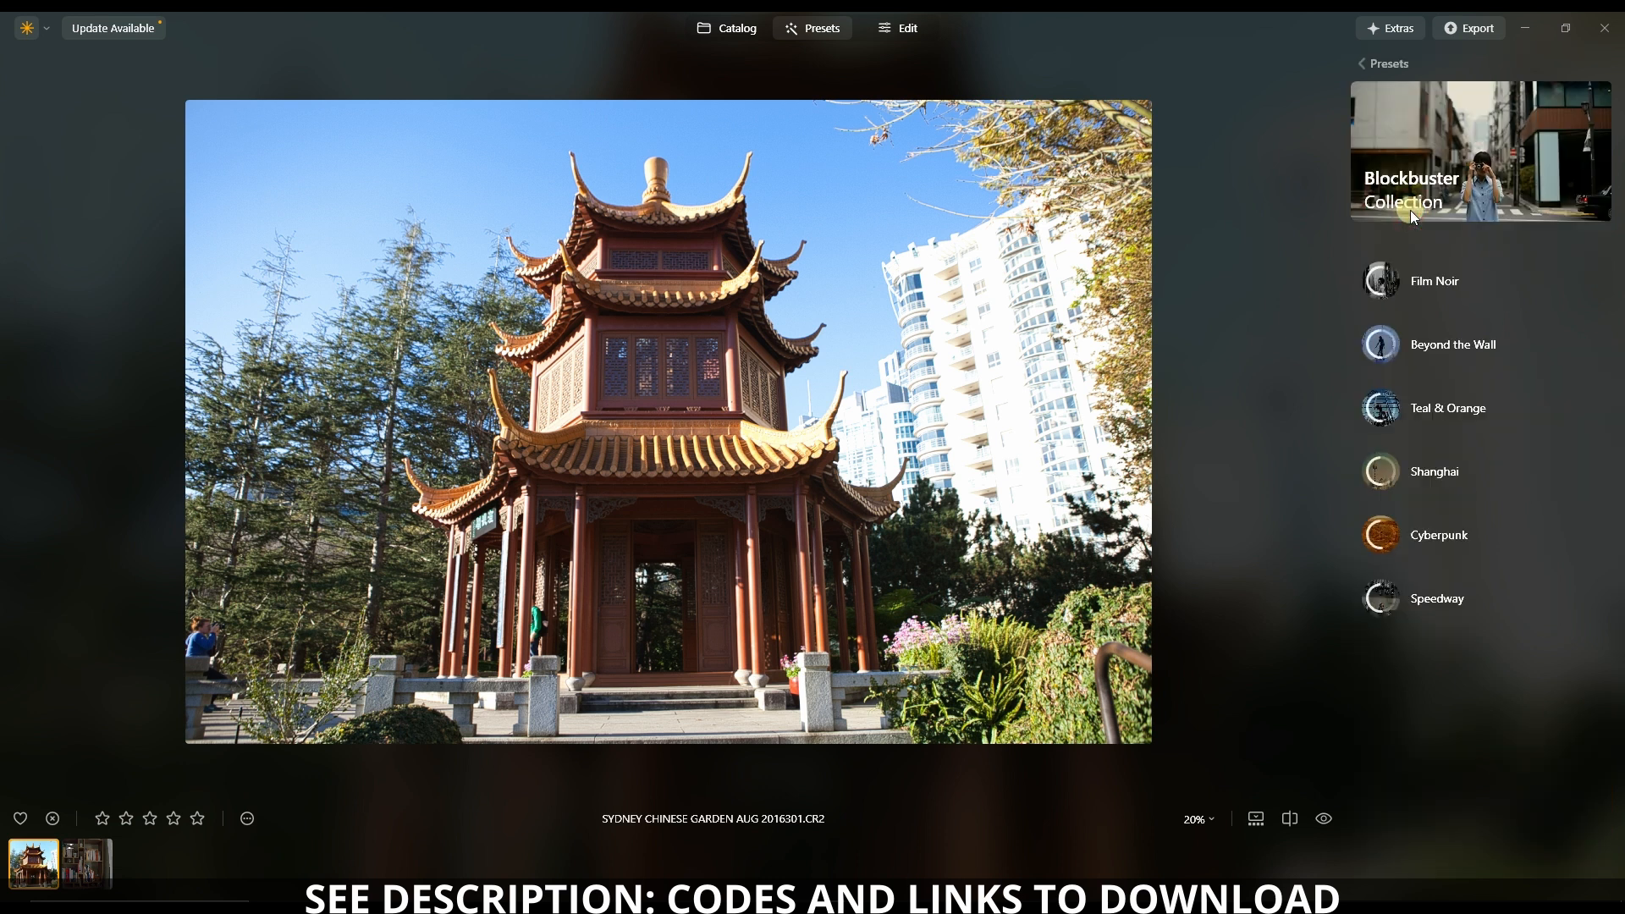
Preview the Film Noir, Beyond the Wall, Teal & Orange, Shanghai, Cyberpunk and Speedway presets on the pagoda photo
{"action": "left_click", "coordinate": [1571, 413]}
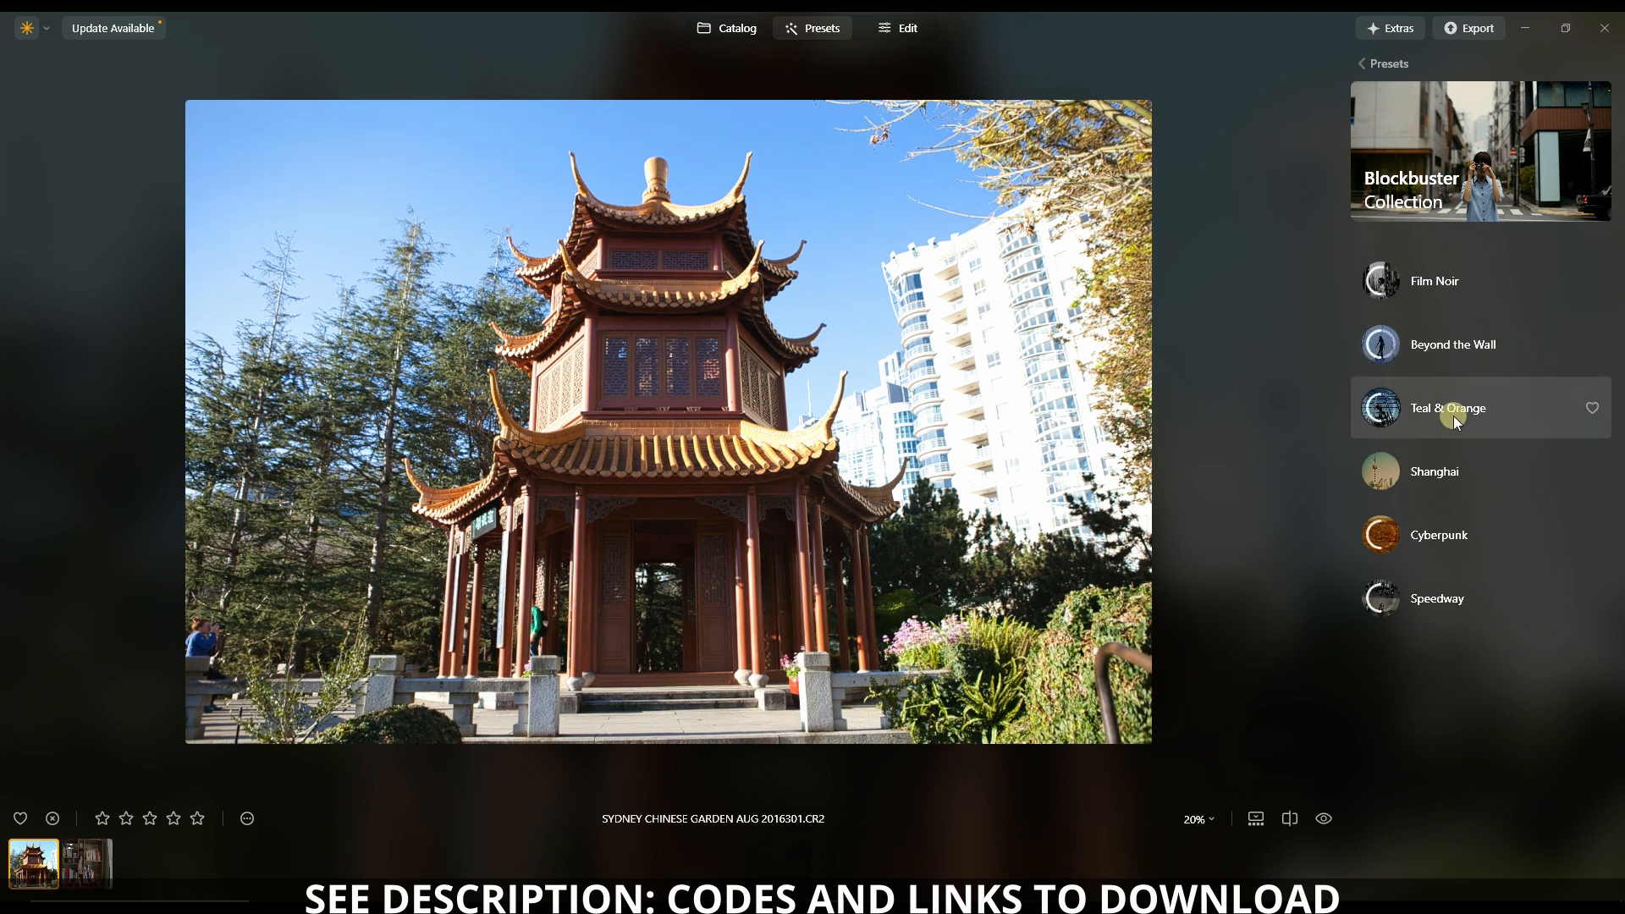
{"action": "left_click", "coordinate": [1425, 281]}
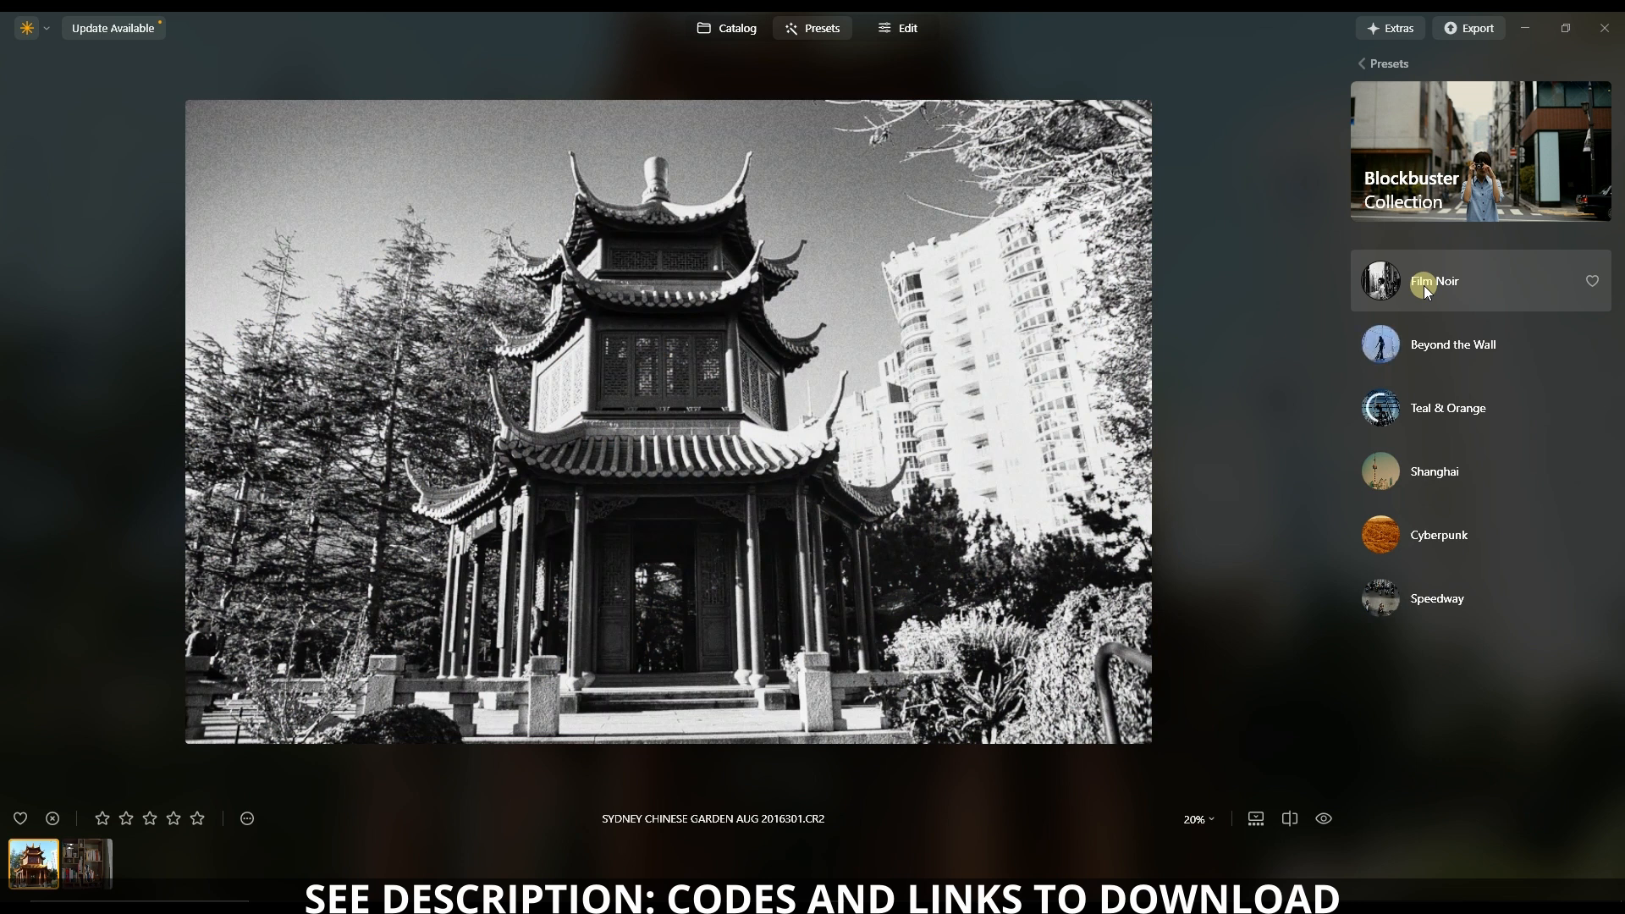
{"action": "left_click", "coordinate": [1424, 357]}
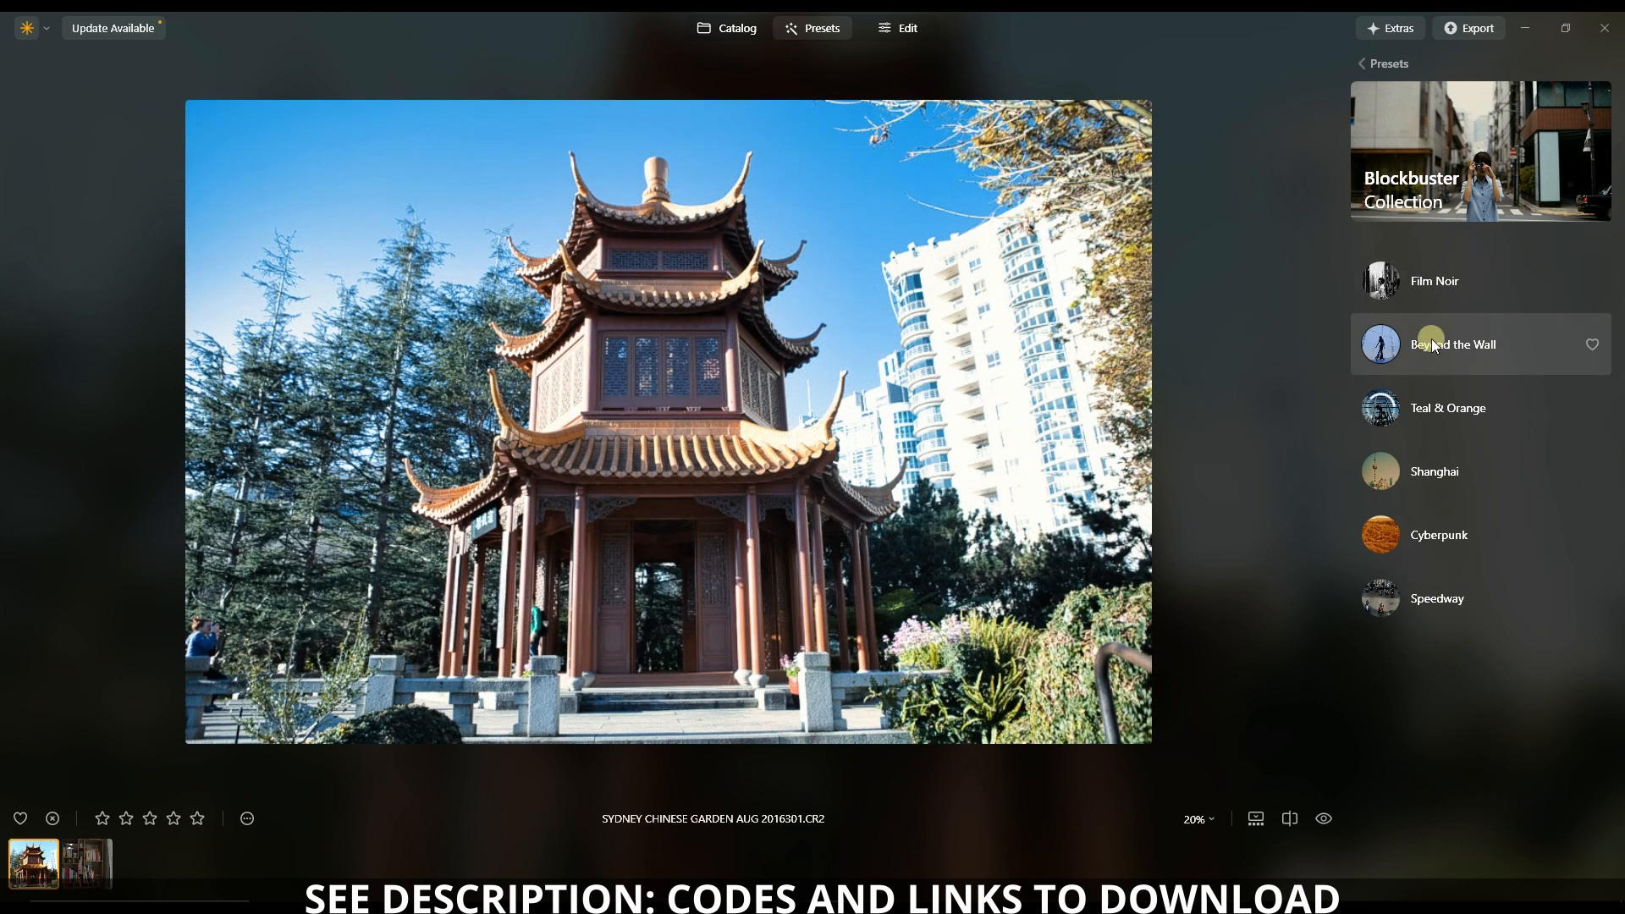
{"action": "left_click", "coordinate": [1432, 423]}
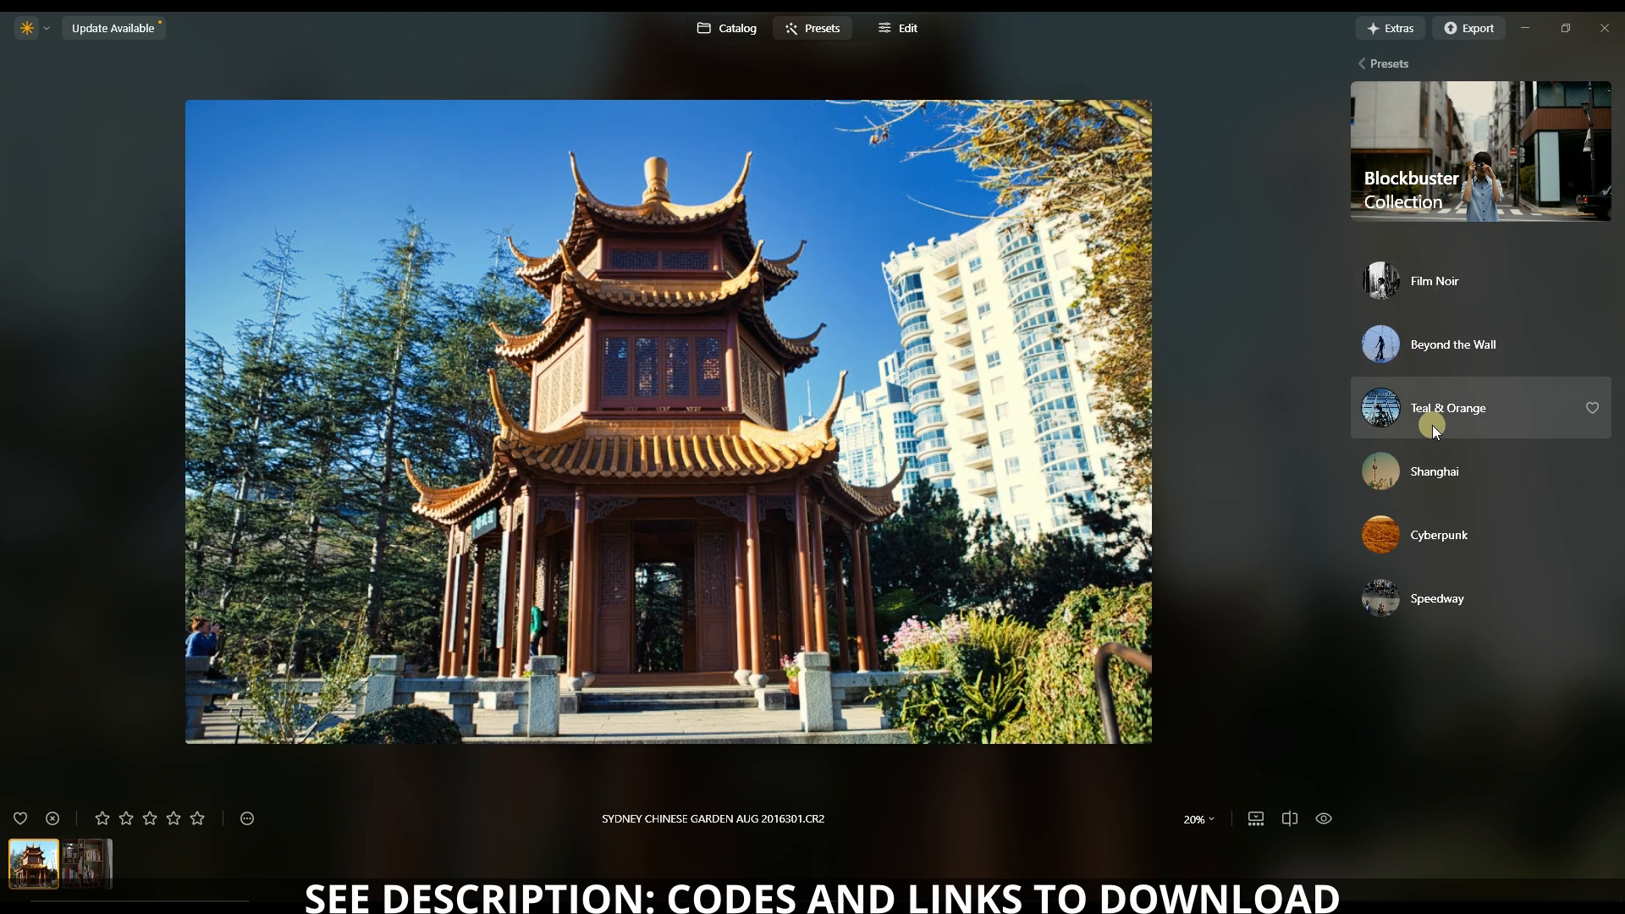
{"action": "left_click", "coordinate": [1428, 470]}
{"action": "left_click", "coordinate": [1430, 527]}
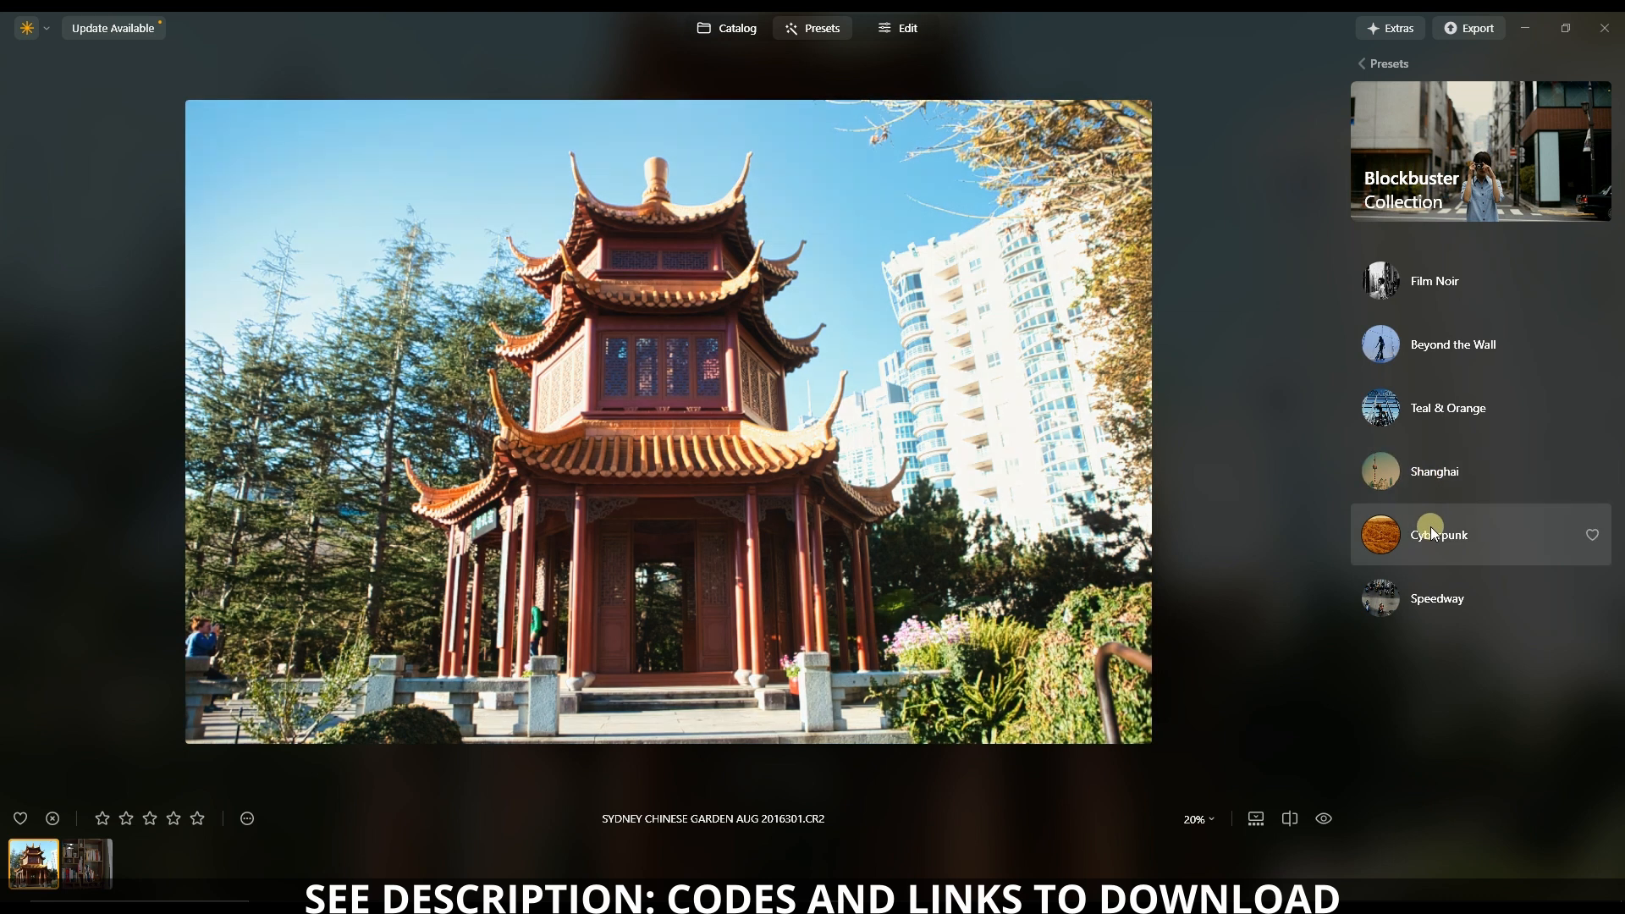
{"action": "left_click", "coordinate": [1420, 613]}
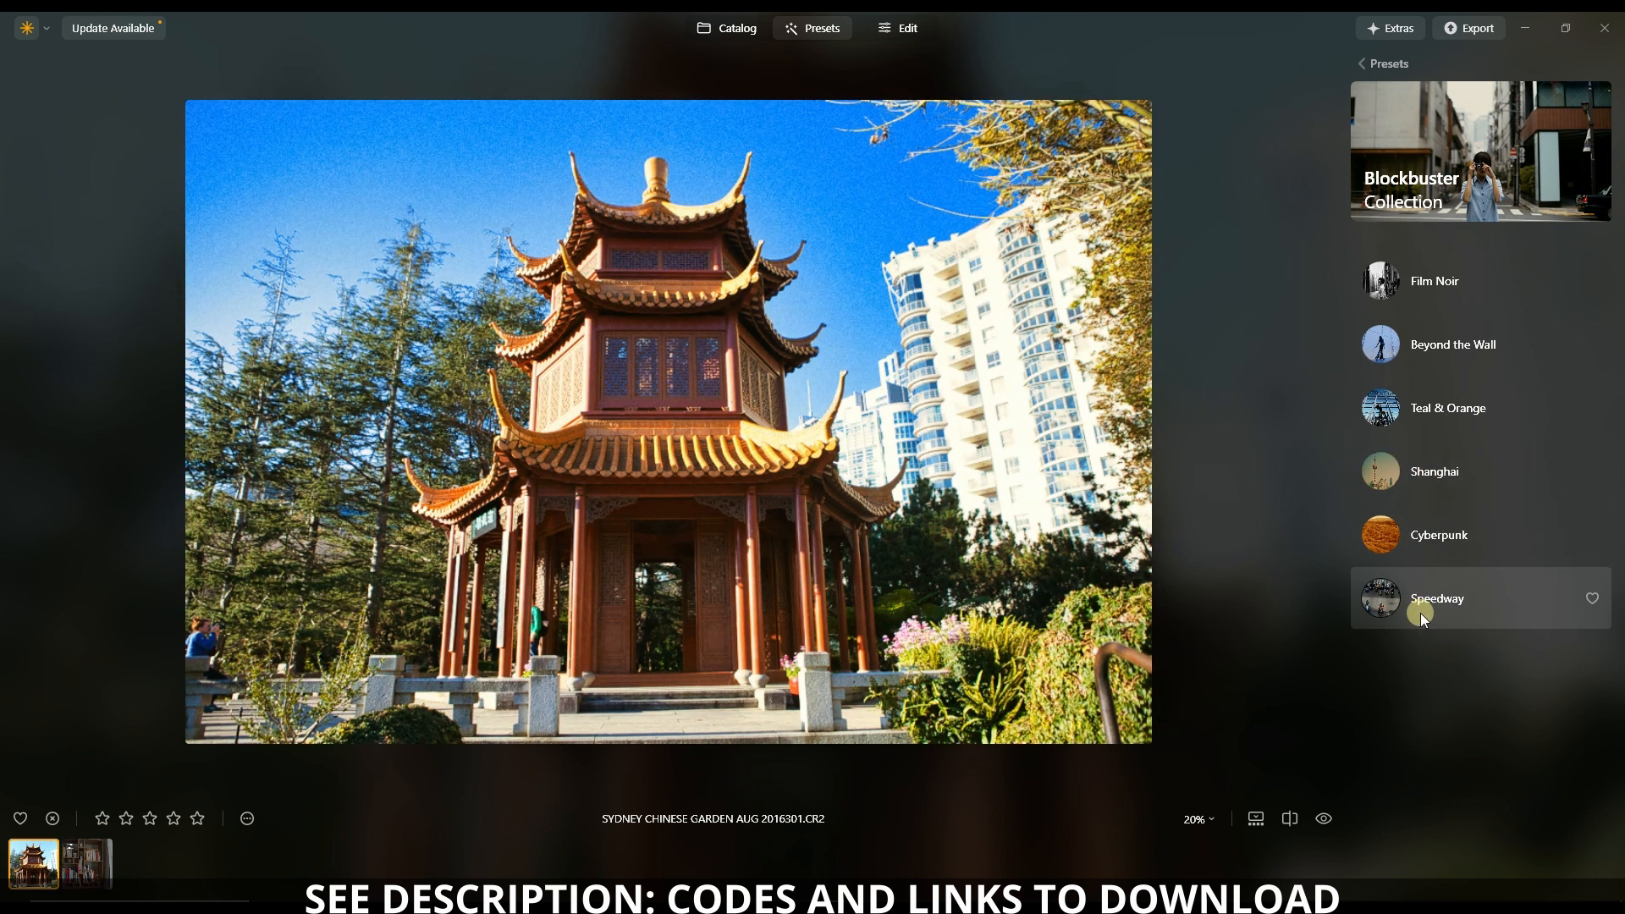
Compare the Teal & Orange, Cyberpunk and Shanghai looks again, and apply the Shanghai preset to the photo
{"action": "left_click", "coordinate": [1430, 410]}
{"action": "left_click", "coordinate": [1418, 514]}
{"action": "left_click", "coordinate": [1420, 486]}
{"action": "left_click", "coordinate": [1419, 506]}
{"action": "left_click", "coordinate": [1420, 464]}
{"action": "left_click", "coordinate": [1420, 464]}
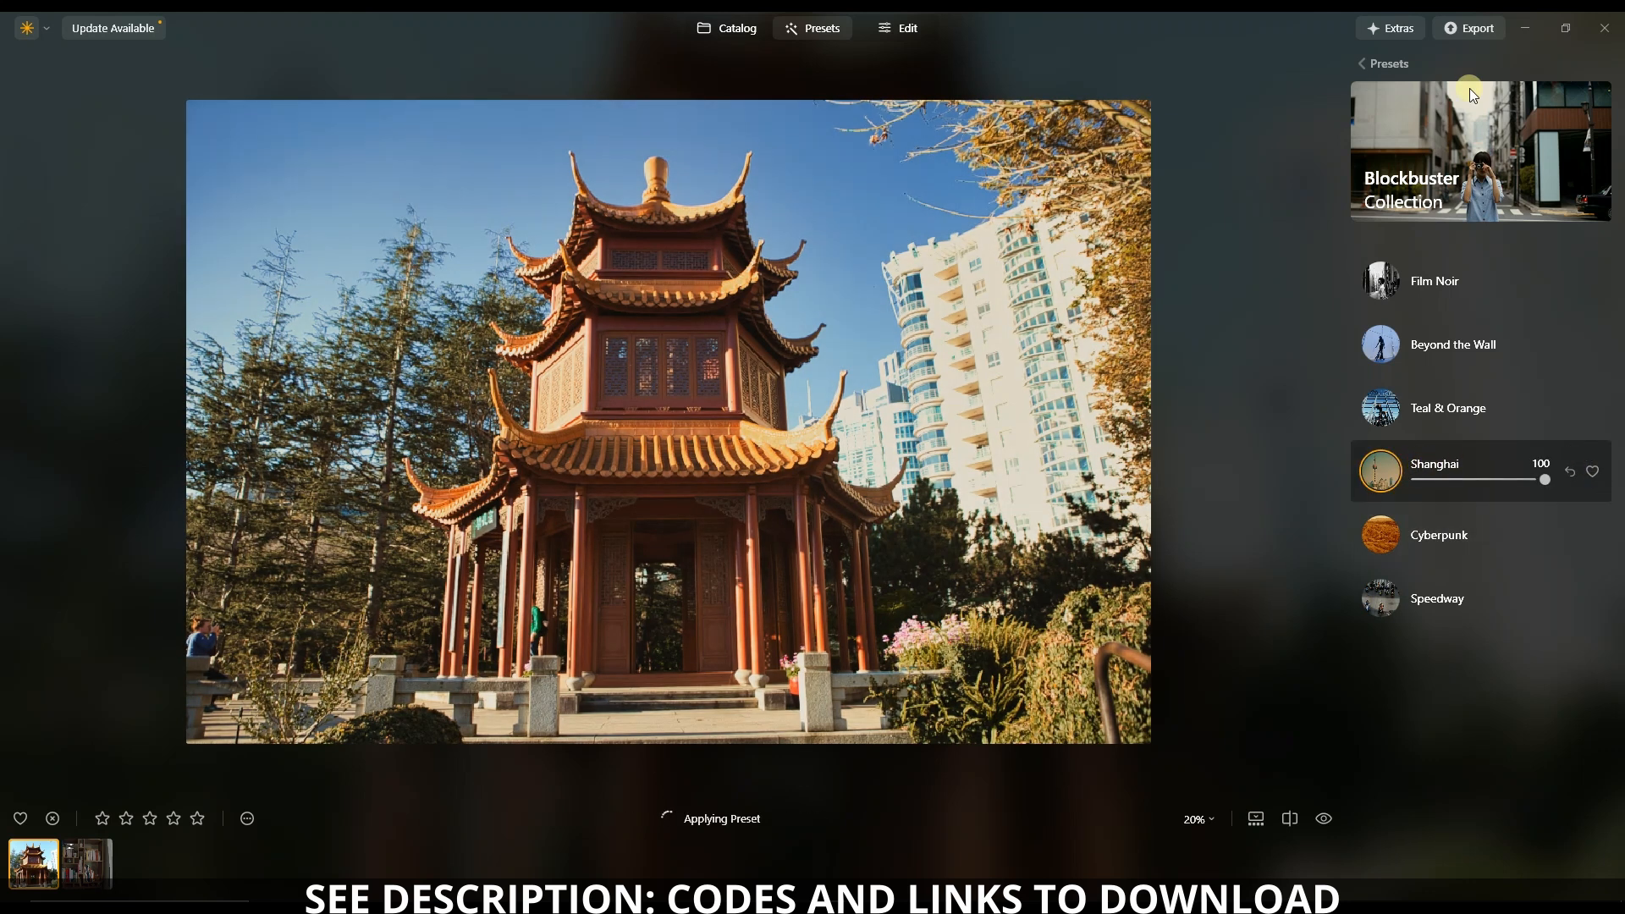
Switch to the editing tools and look over the Sky AI replacement options
{"action": "left_click", "coordinate": [891, 27]}
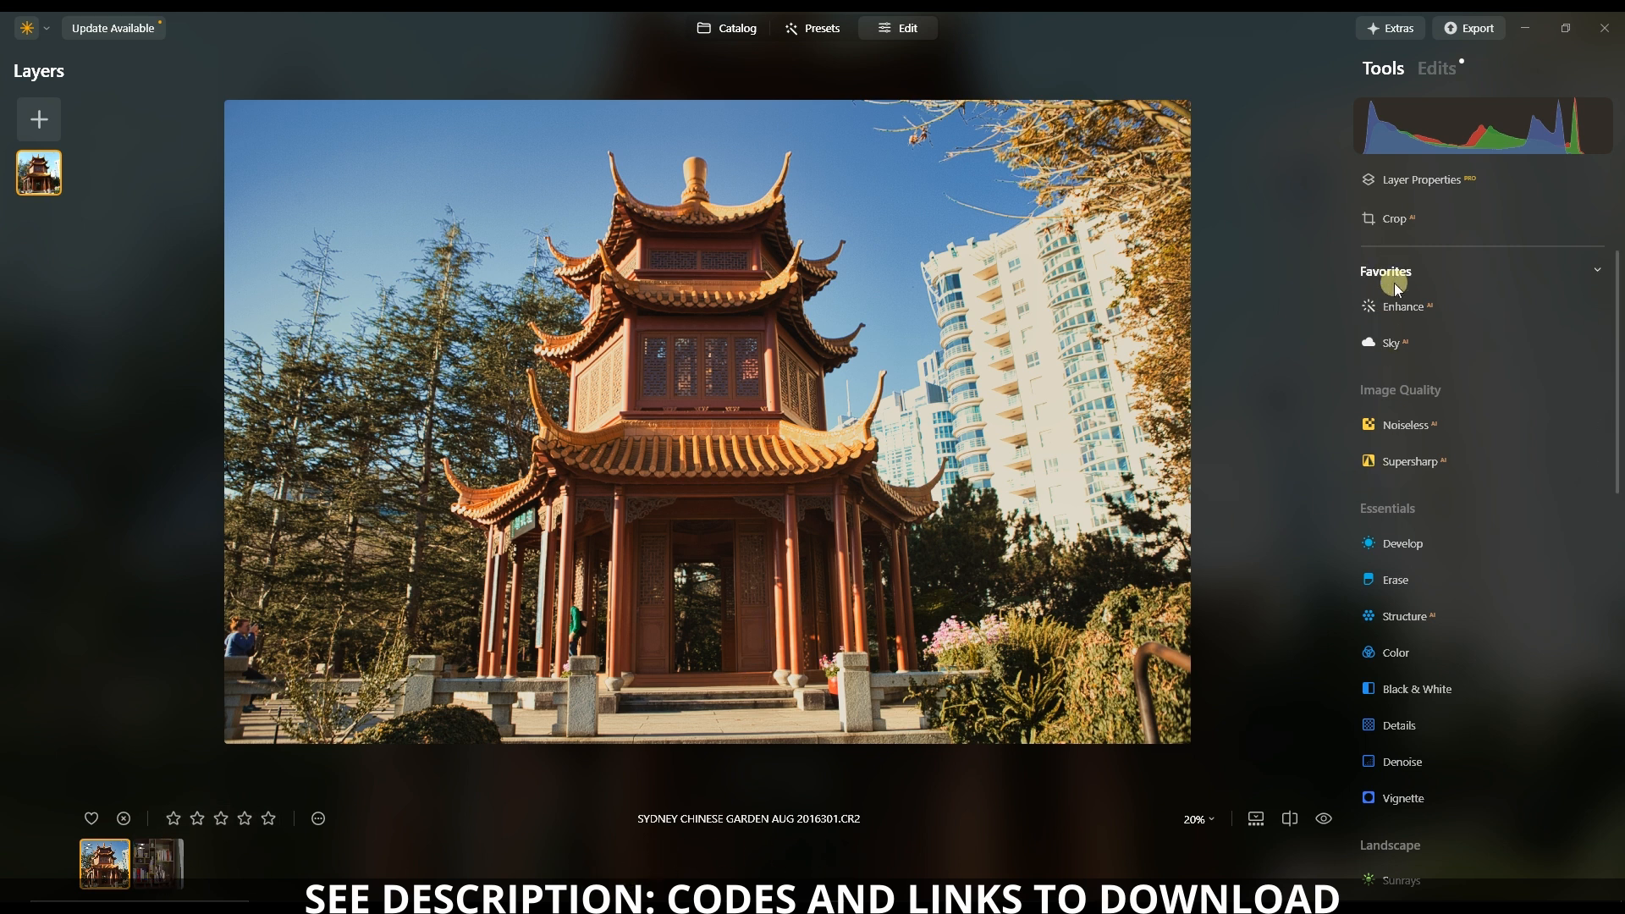
{"action": "left_click", "coordinate": [1392, 344]}
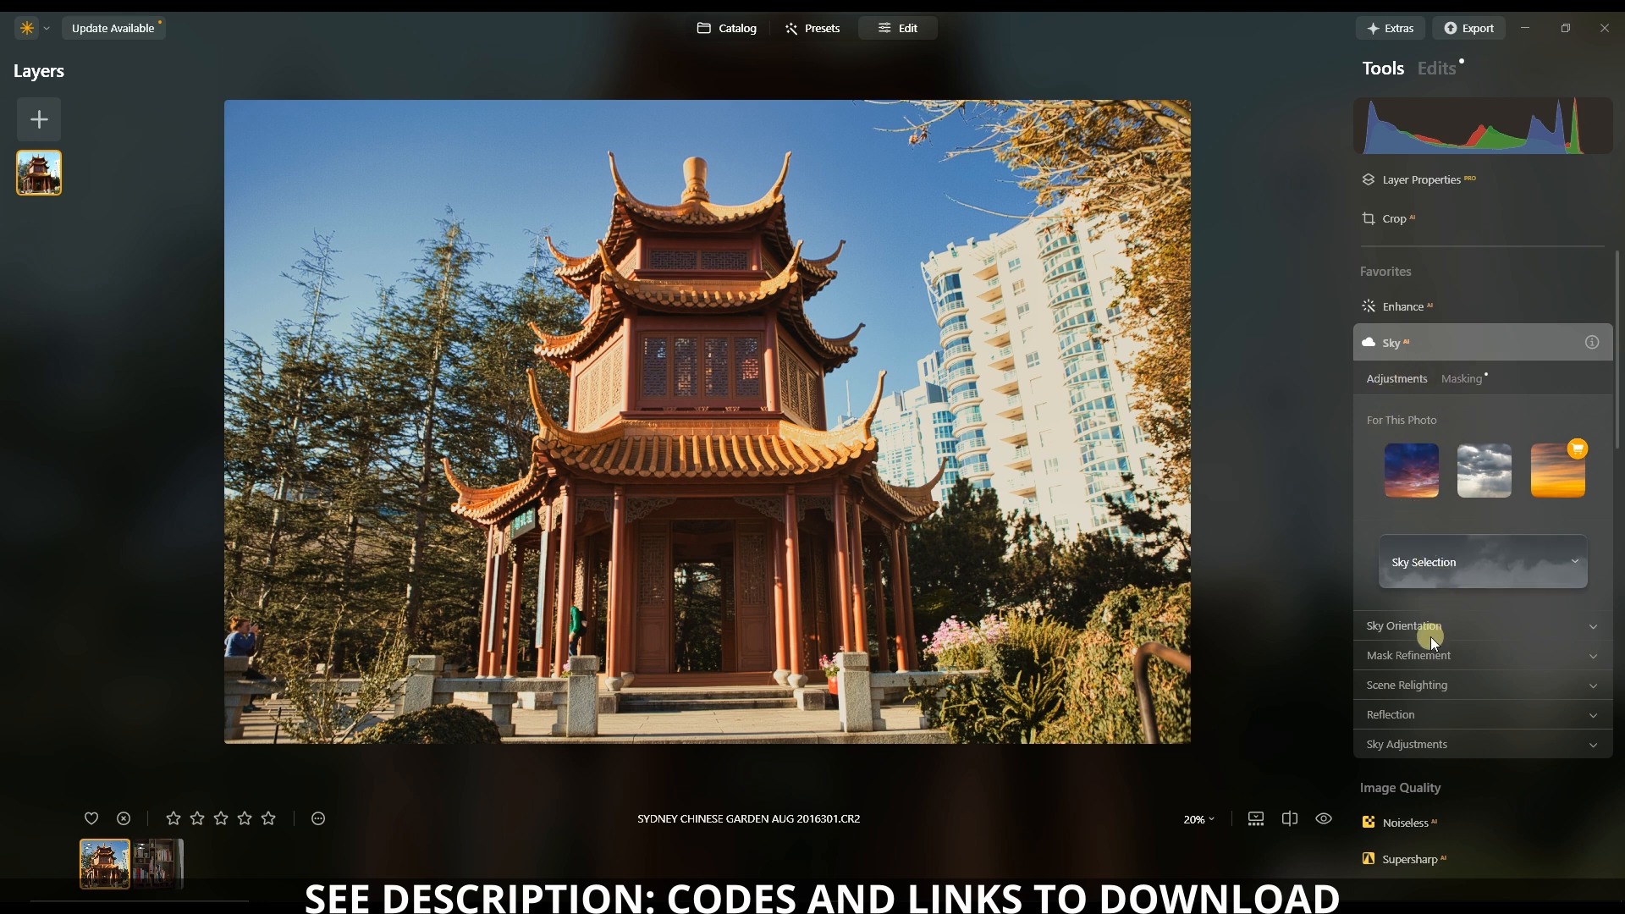
{"action": "left_click", "coordinate": [1476, 376]}
Enhance the photo with Enhance AI, setting Accent to 73 and Sky Enhancer to 77
{"action": "left_click", "coordinate": [1477, 305]}
{"action": "left_click", "coordinate": [1446, 268]}
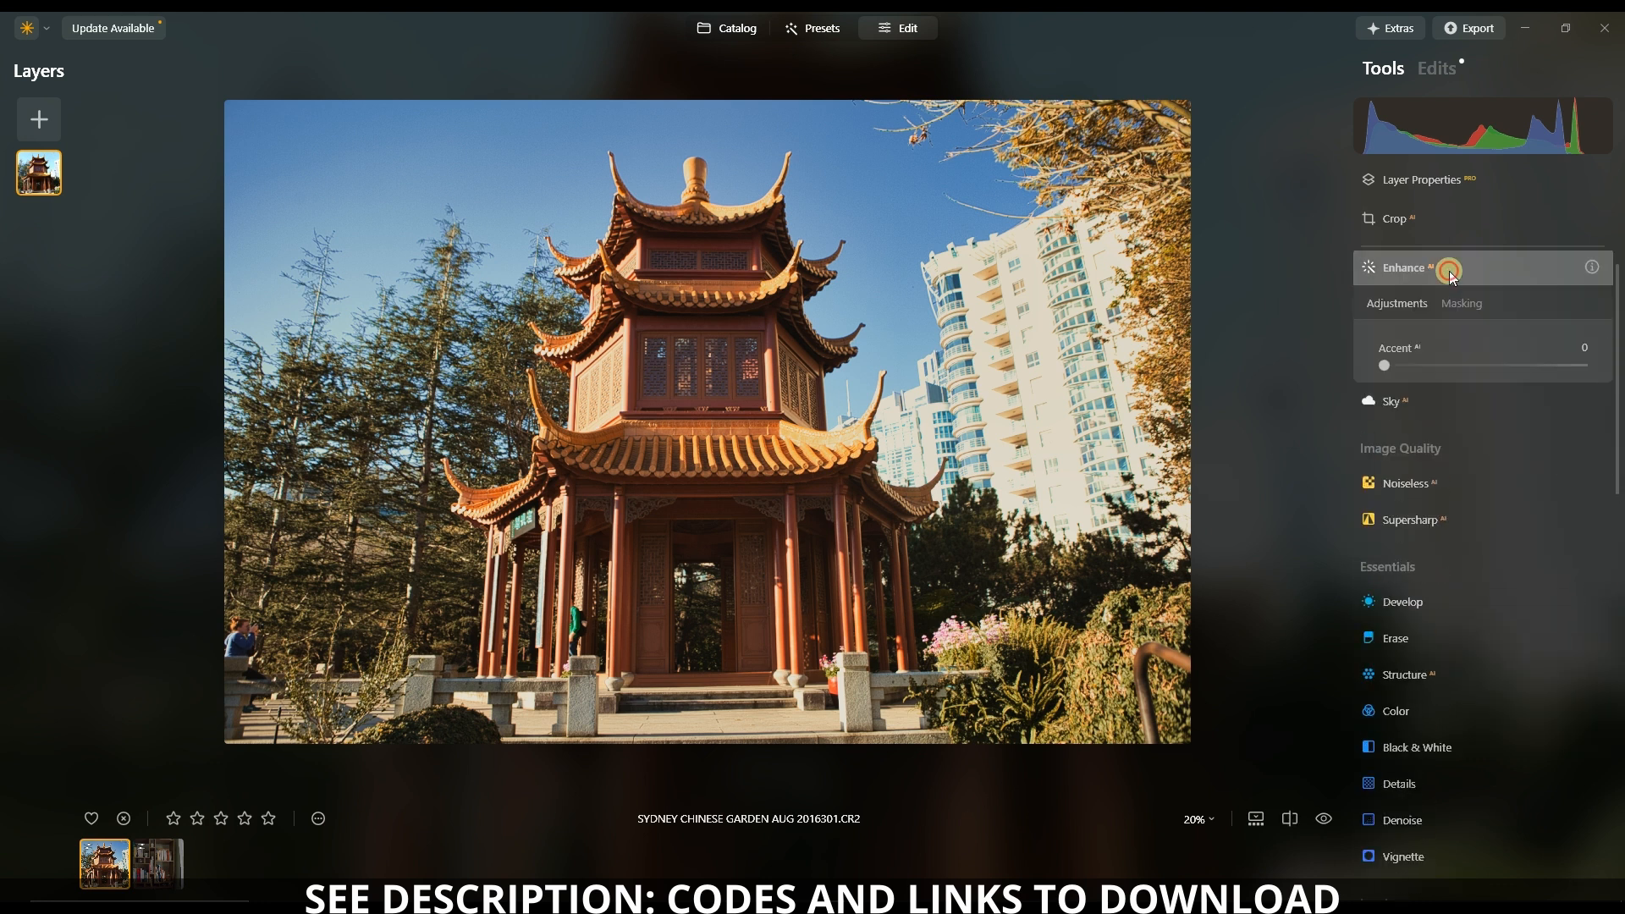
{"action": "left_click_drag", "start_coordinate": [1394, 406], "coordinate": [1530, 405]}
{"action": "left_click_drag", "start_coordinate": [1386, 444], "coordinate": [1542, 471]}
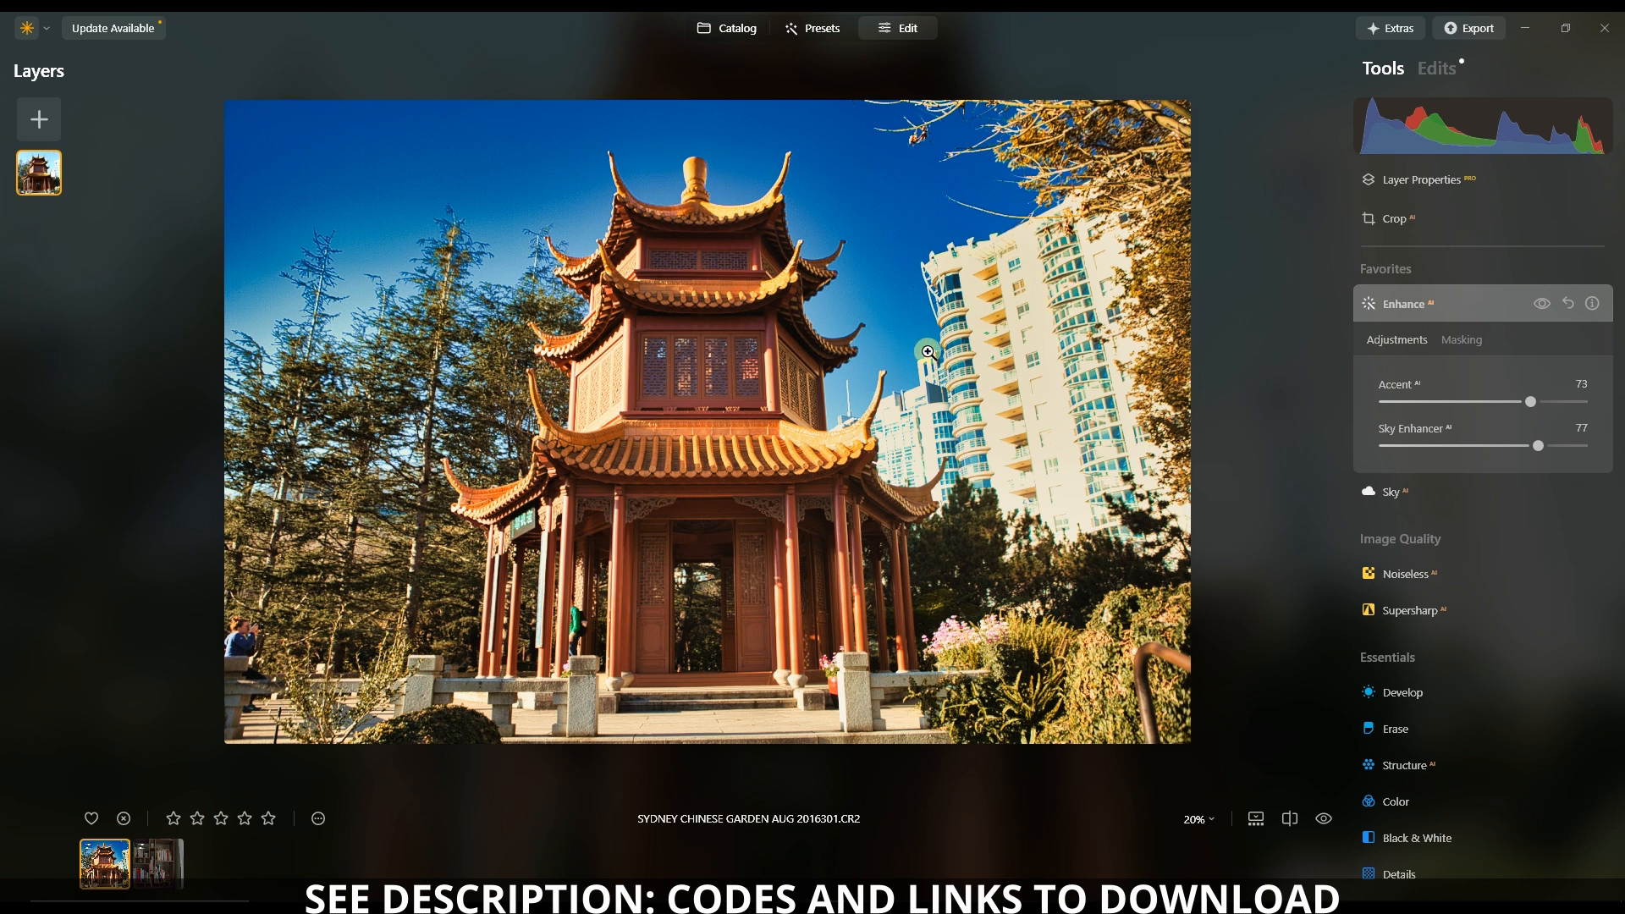
{"action": "left_click", "coordinate": [1030, 323]}
{"action": "left_click", "coordinate": [1081, 296]}
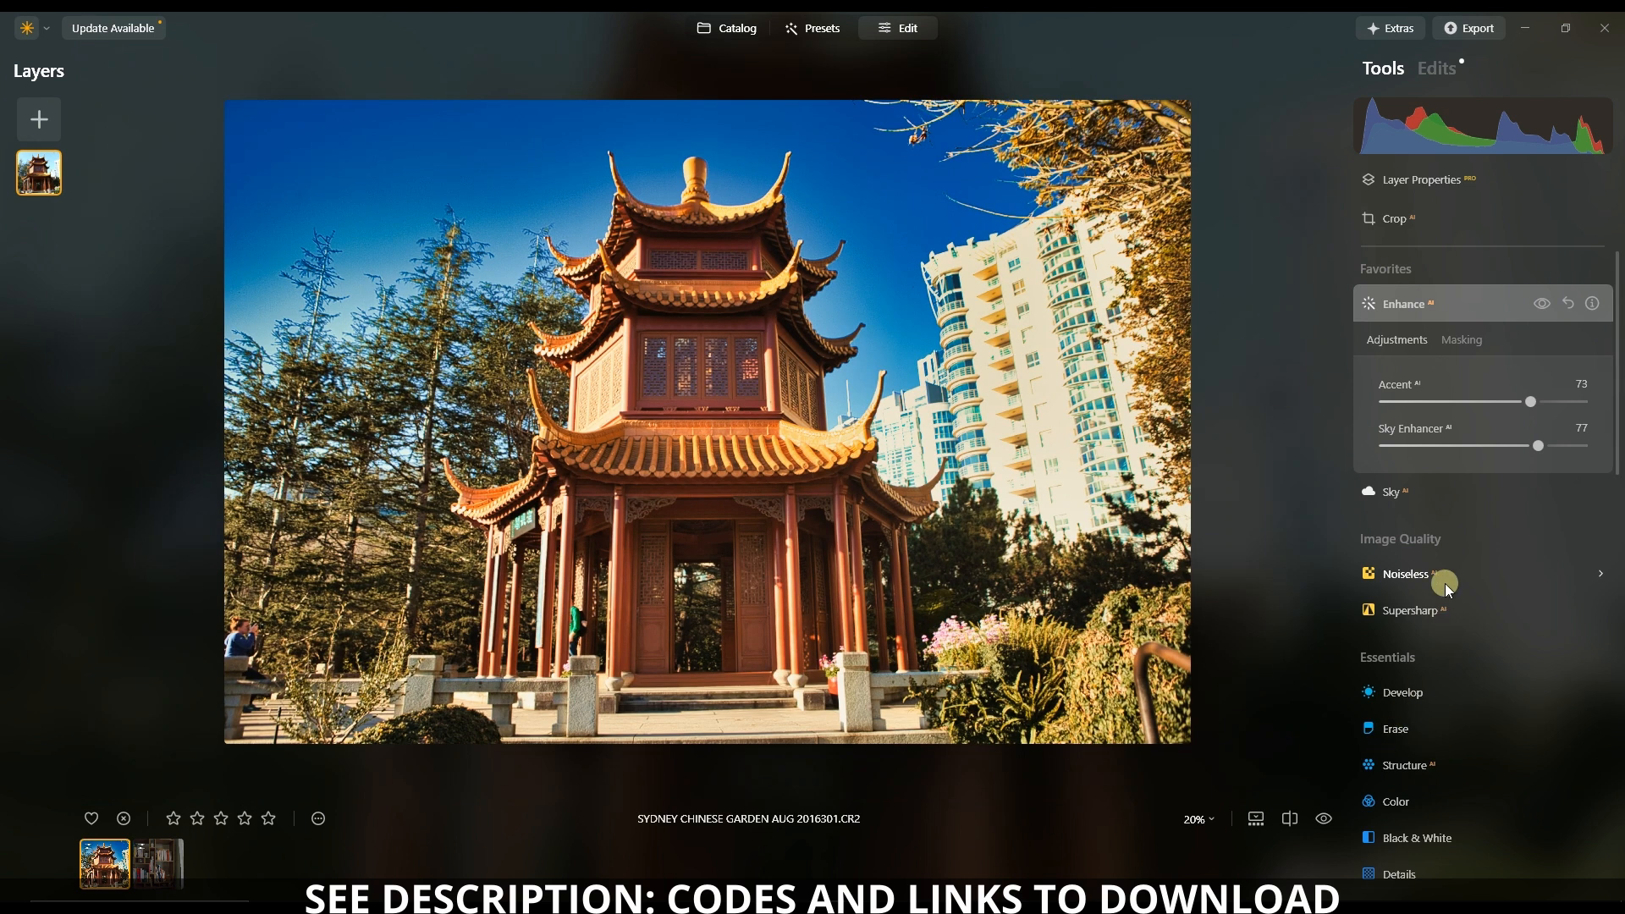
{"action": "left_click", "coordinate": [1403, 306]}
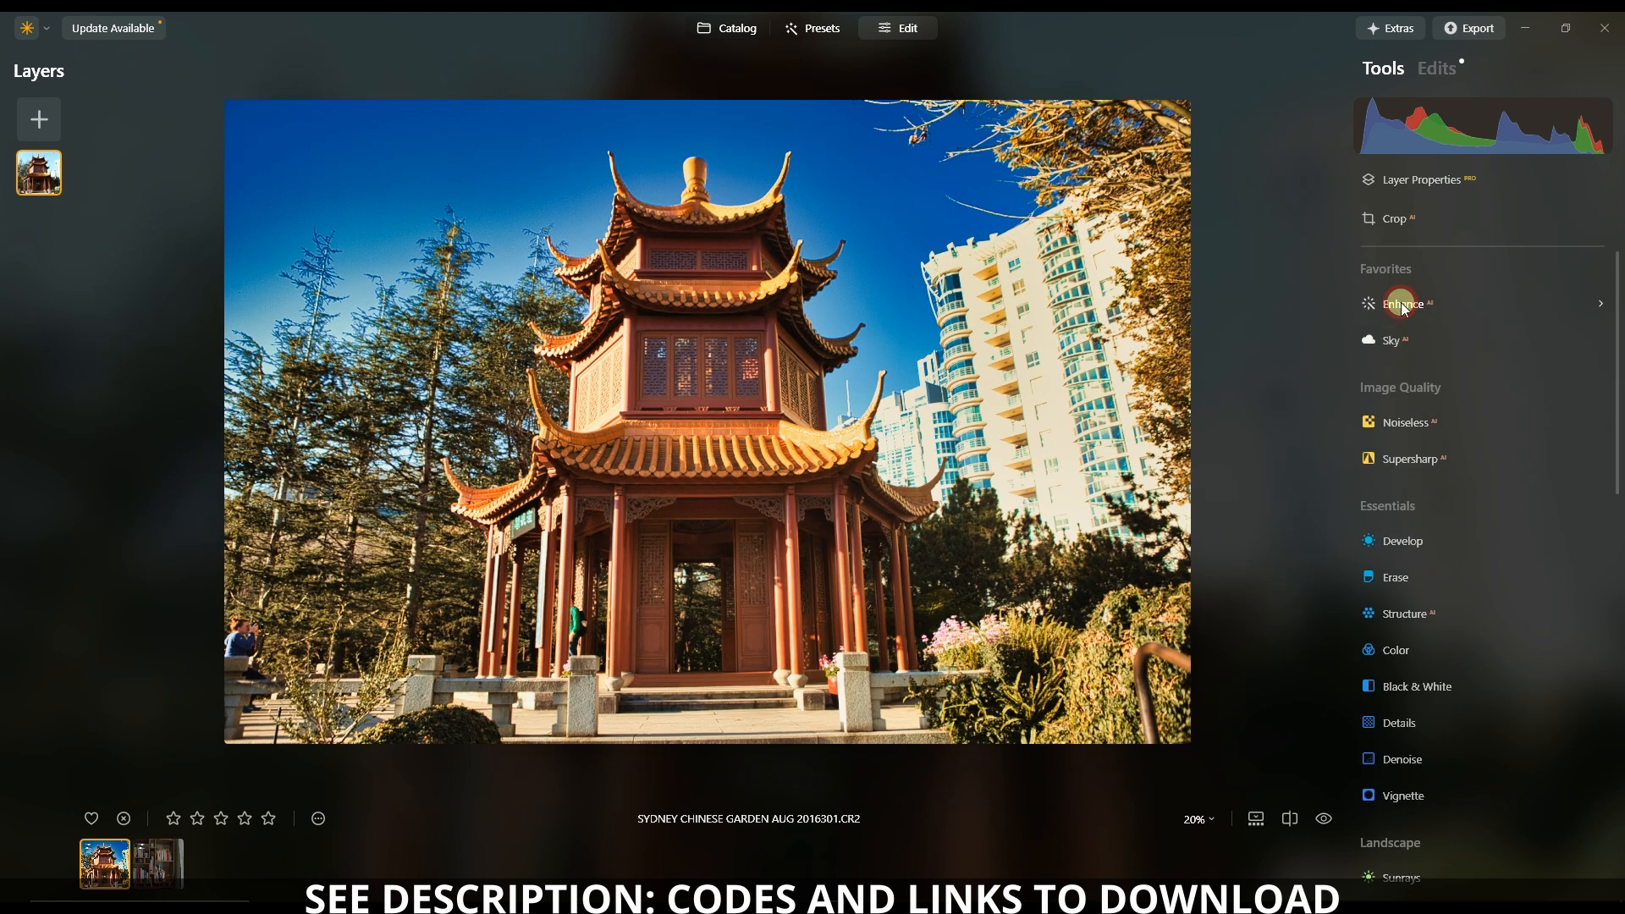
Start a crop with the Free ratio and bring in both sides of the frame around the pagoda
{"action": "left_click", "coordinate": [1411, 234]}
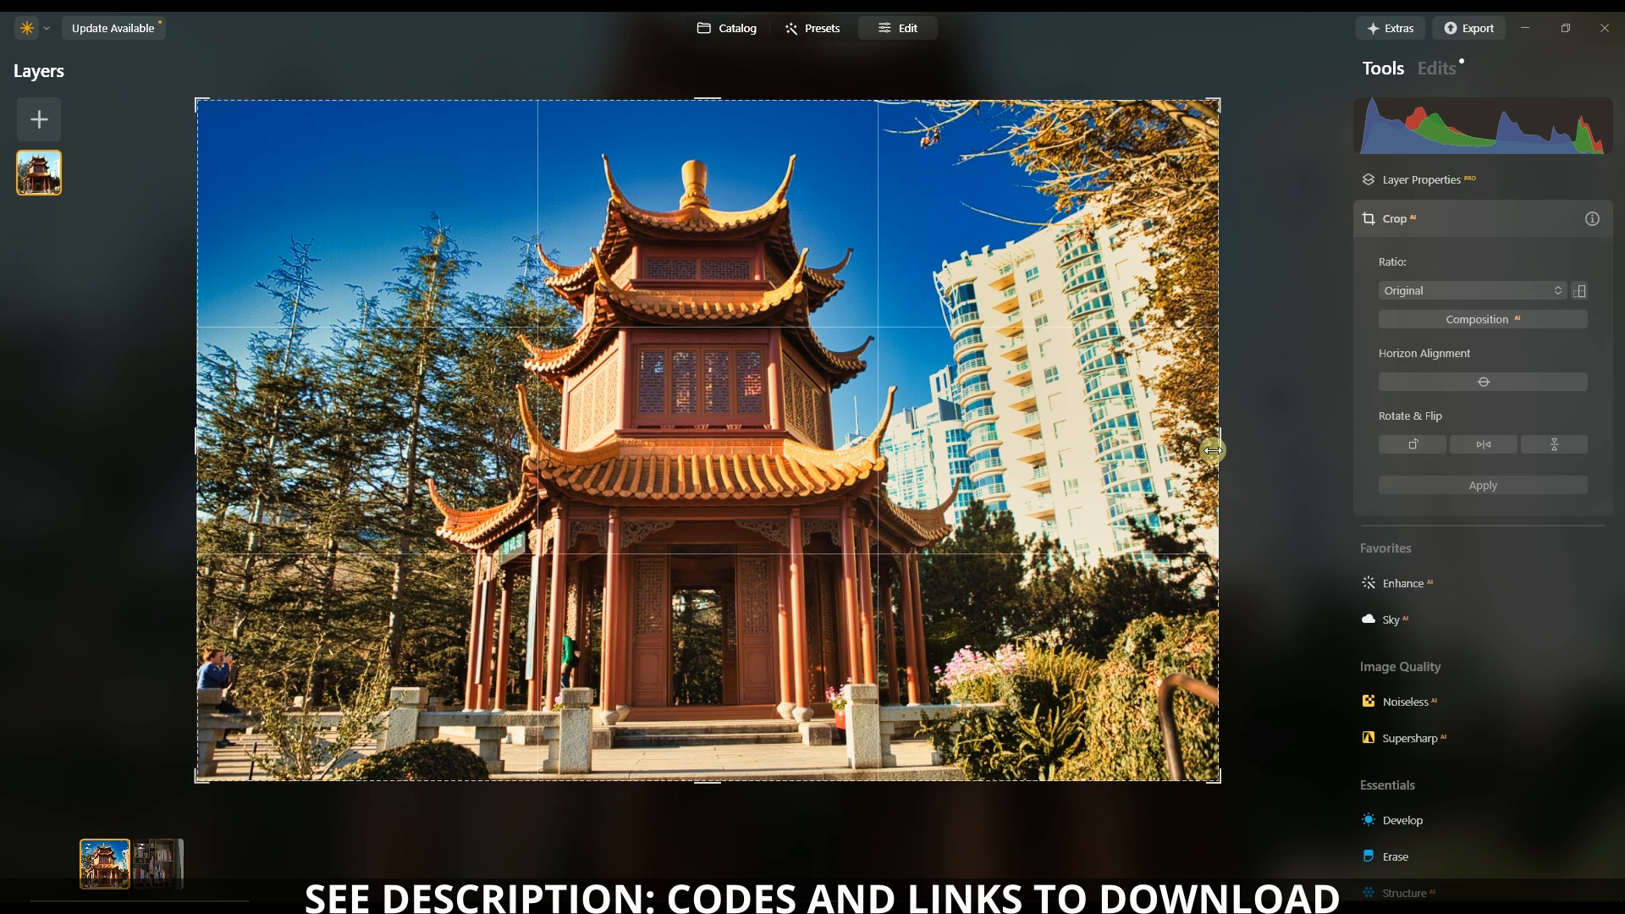
{"action": "left_click", "coordinate": [1438, 289]}
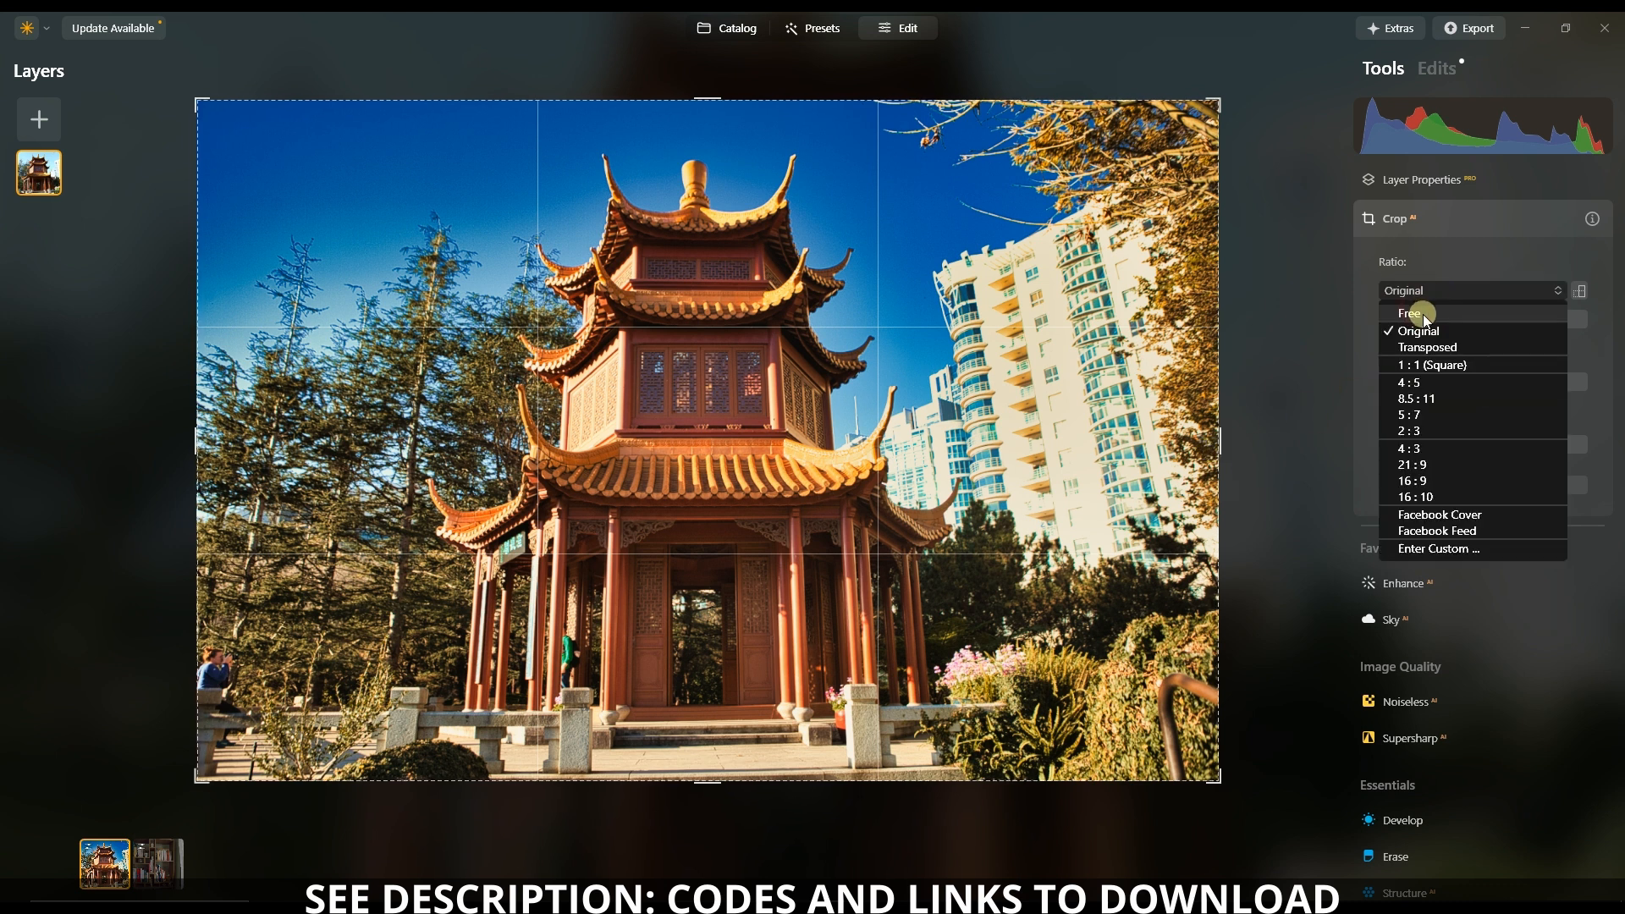
{"action": "left_click", "coordinate": [1421, 314]}
{"action": "left_click_drag", "start_coordinate": [1220, 442], "coordinate": [1167, 450]}
{"action": "left_click_drag", "start_coordinate": [249, 451], "coordinate": [287, 452]}
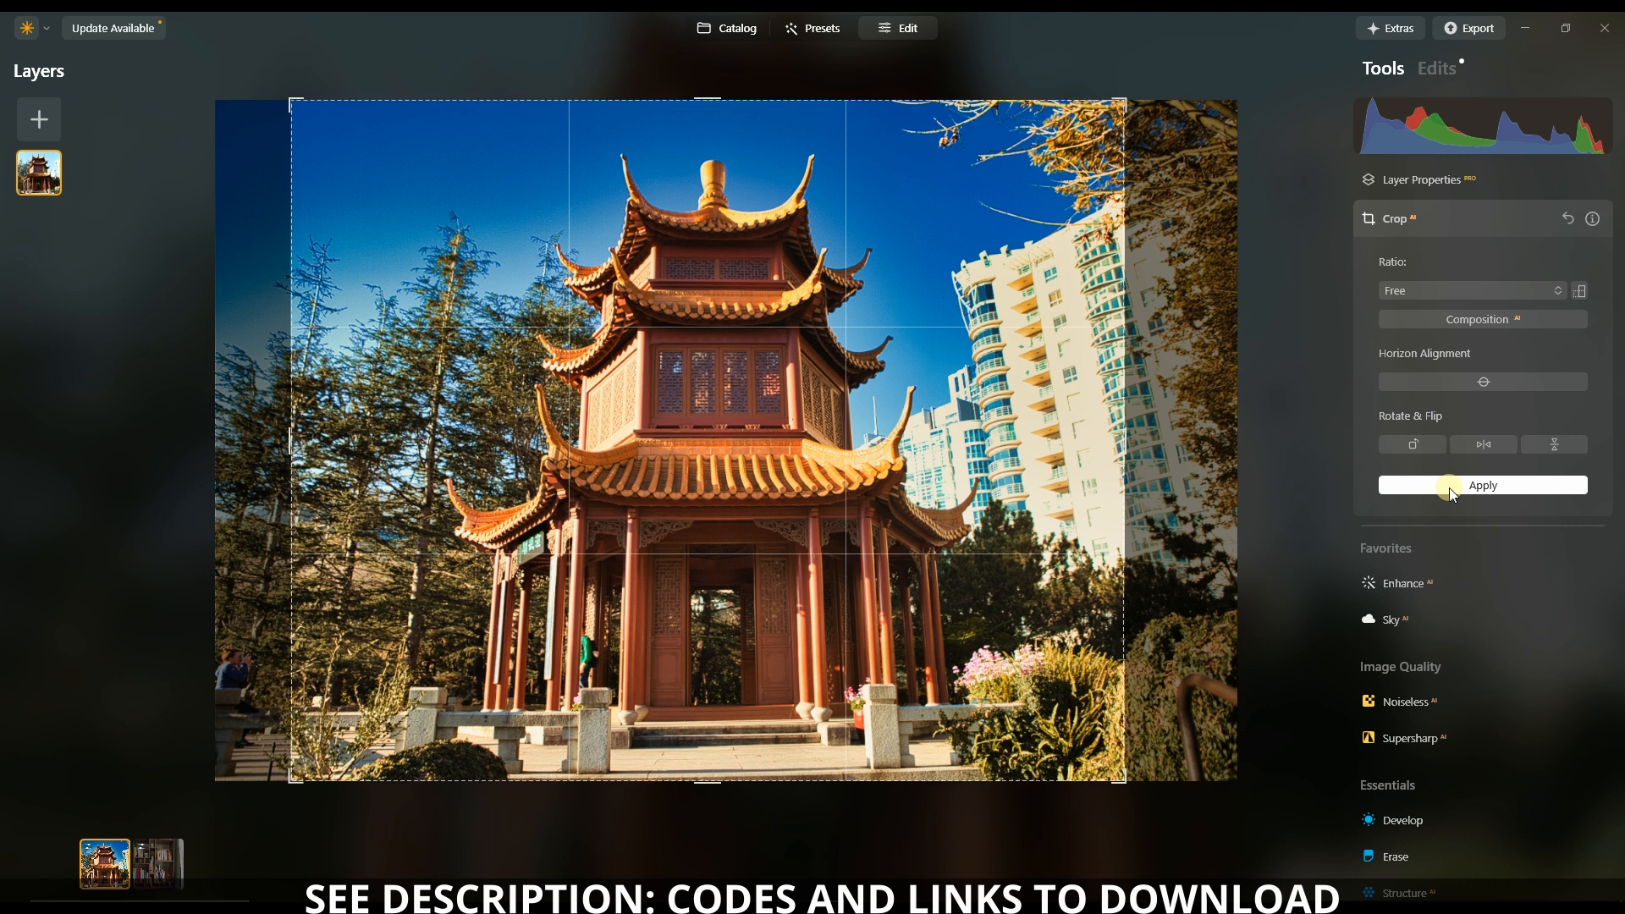
Use the AI Composition suggestion for the crop and extend its upper and lower edges around the pagoda
{"action": "left_click", "coordinate": [1473, 327]}
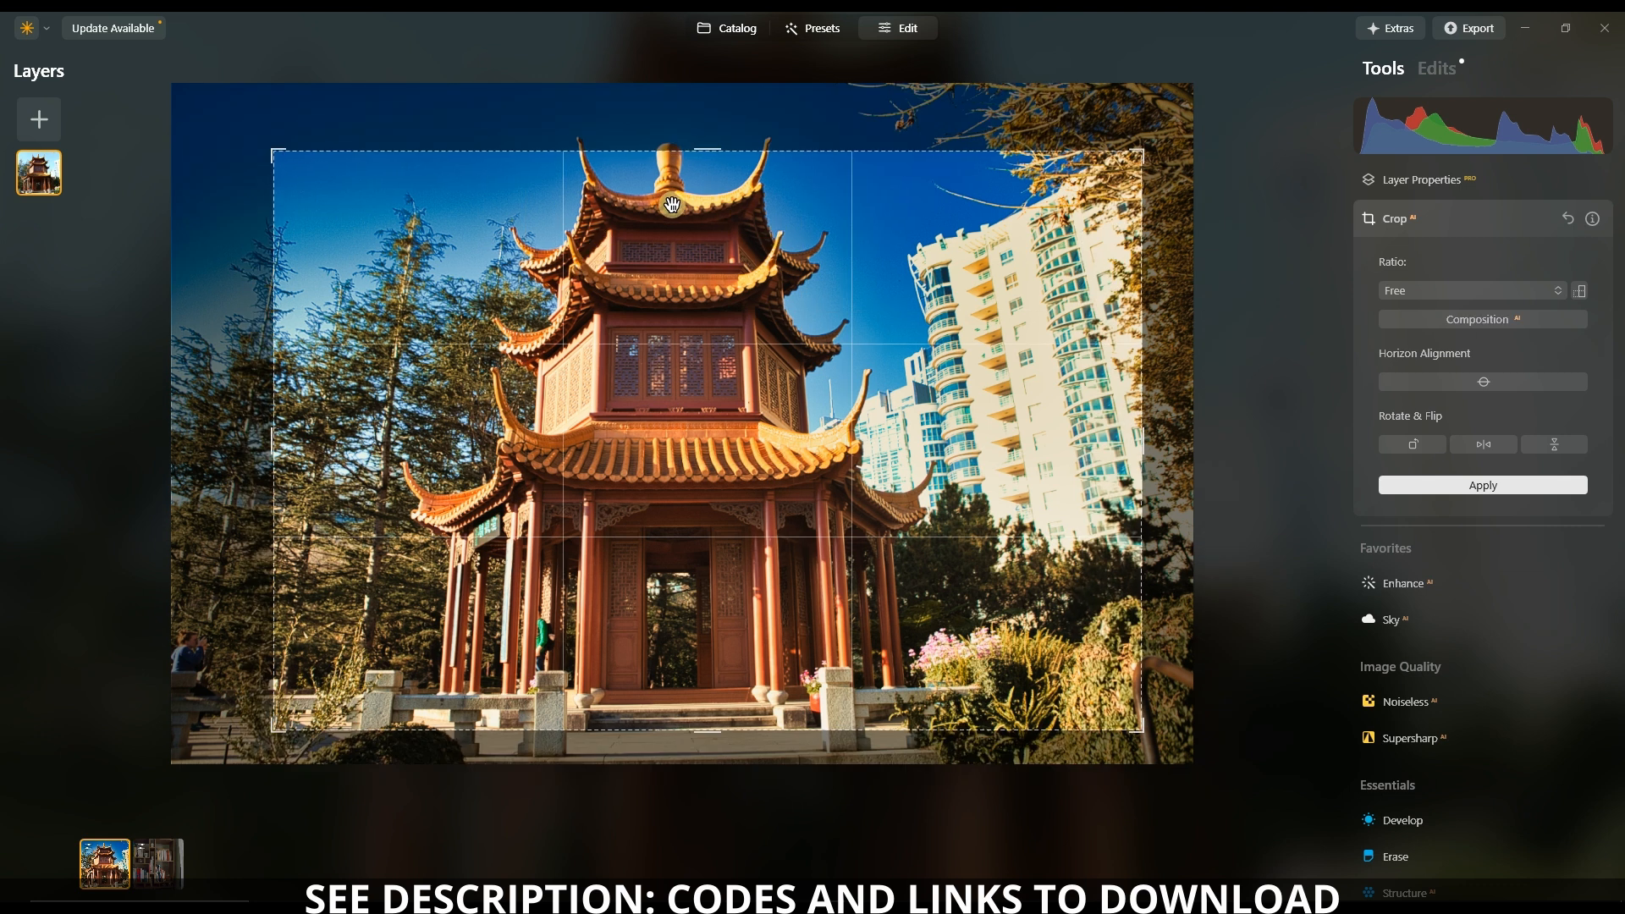
{"action": "left_click_drag", "start_coordinate": [705, 151], "coordinate": [713, 121]}
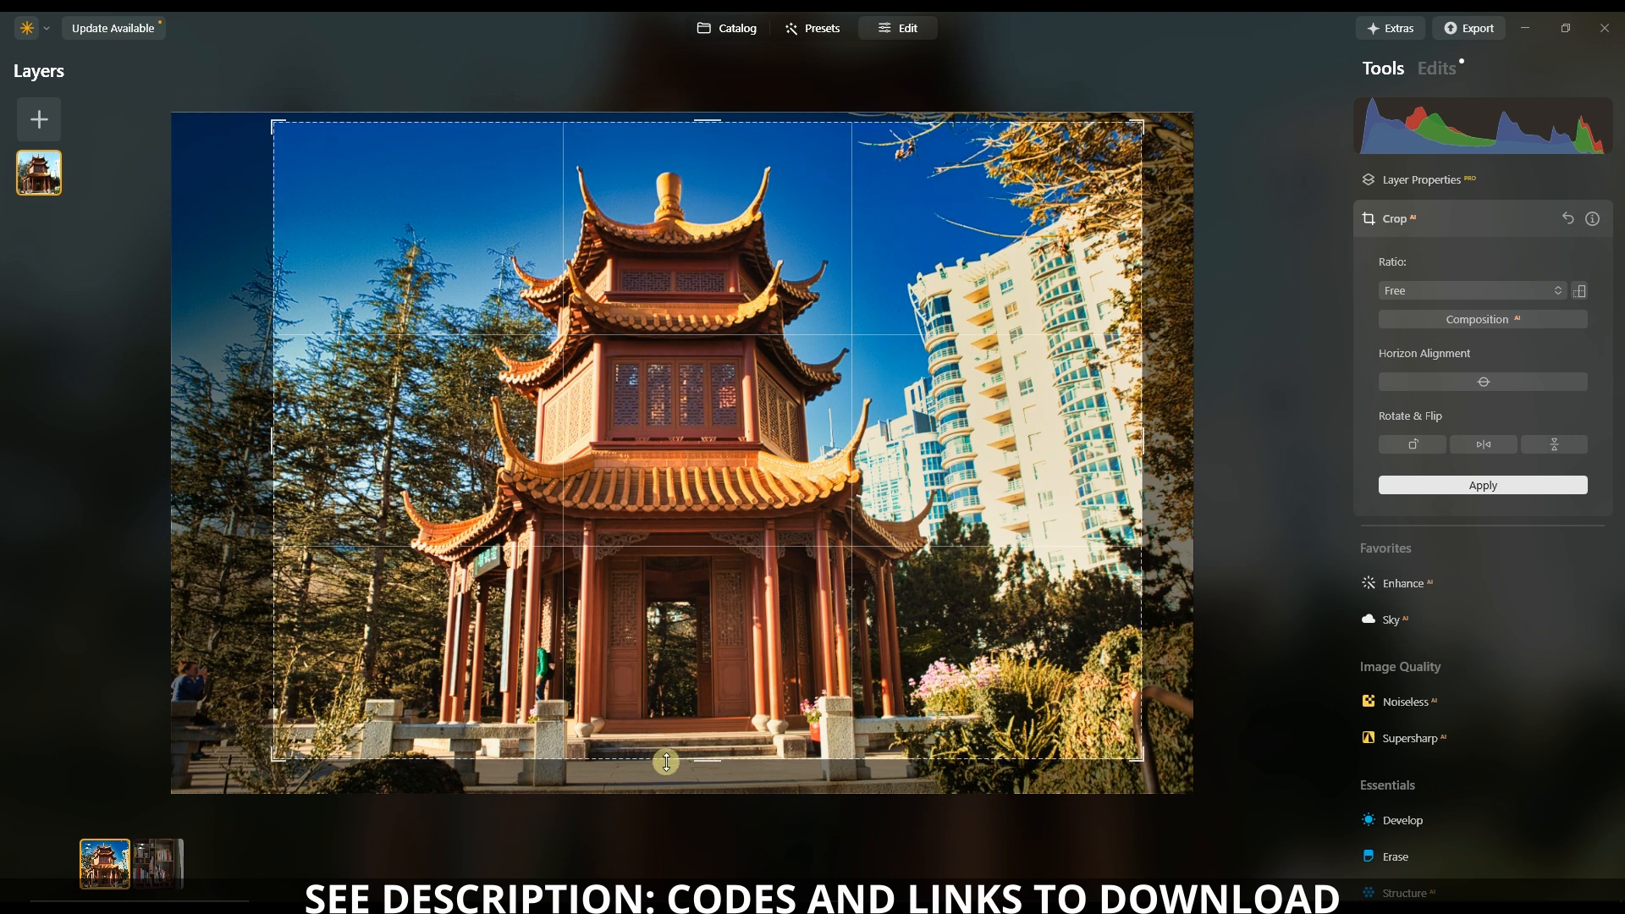
{"action": "left_click_drag", "start_coordinate": [713, 763], "coordinate": [716, 782]}
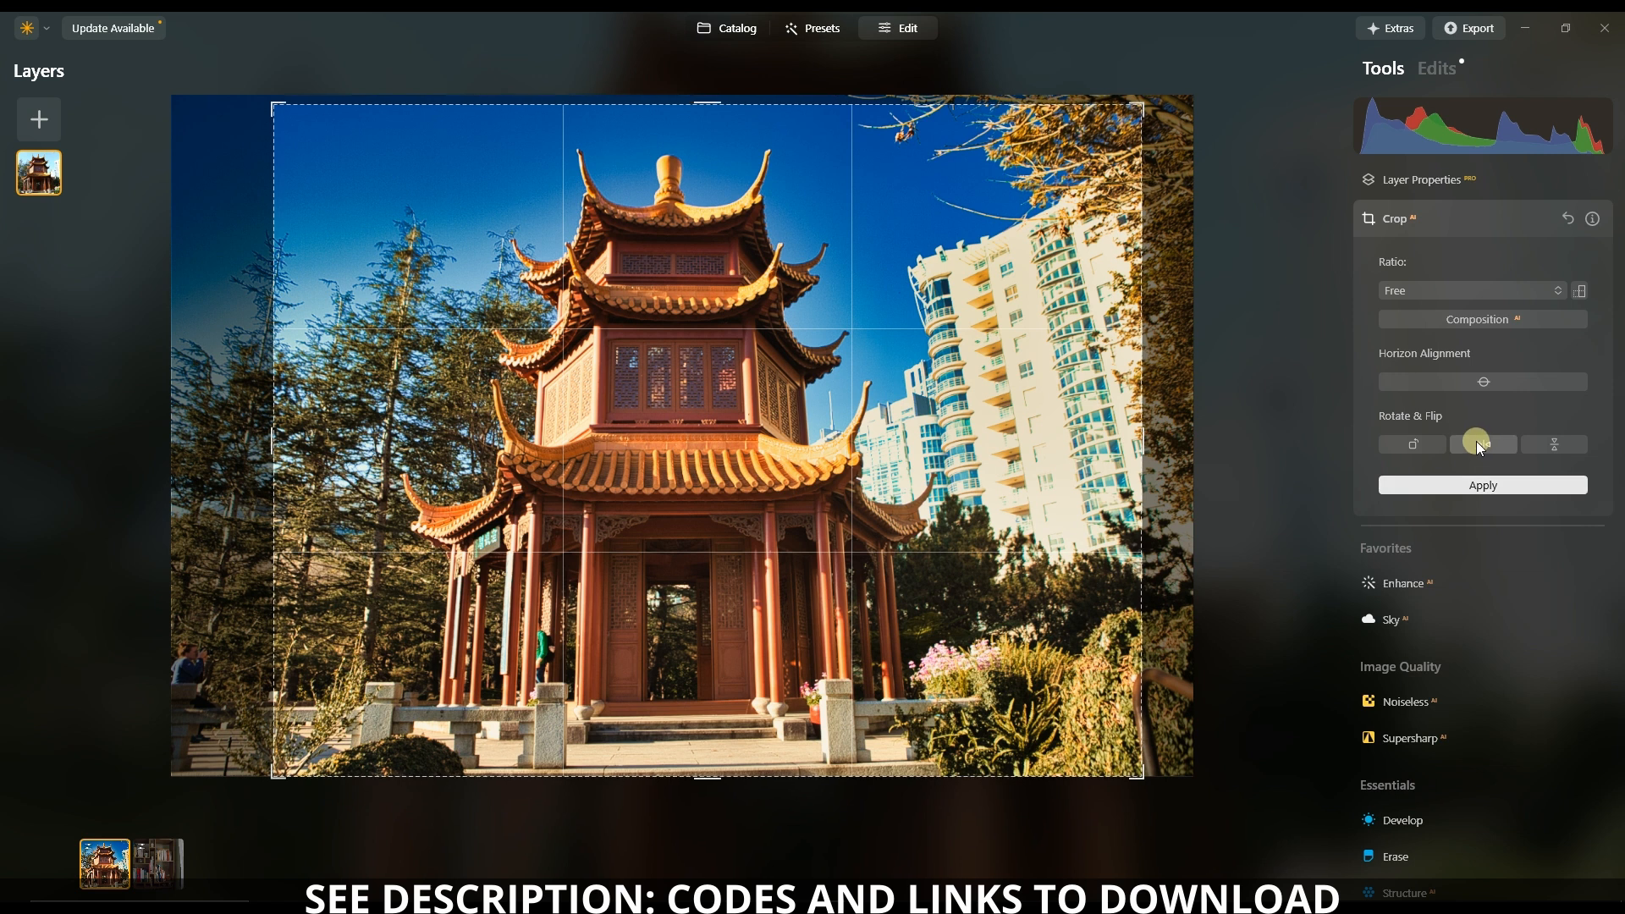
Trim the crop frame slightly on the apartment building side, raise its upper edge to the full sky, and apply the crop
{"action": "left_click", "coordinate": [1487, 322]}
{"action": "left_click_drag", "start_coordinate": [1143, 446], "coordinate": [1116, 446]}
{"action": "left_click_drag", "start_coordinate": [721, 105], "coordinate": [720, 94]}
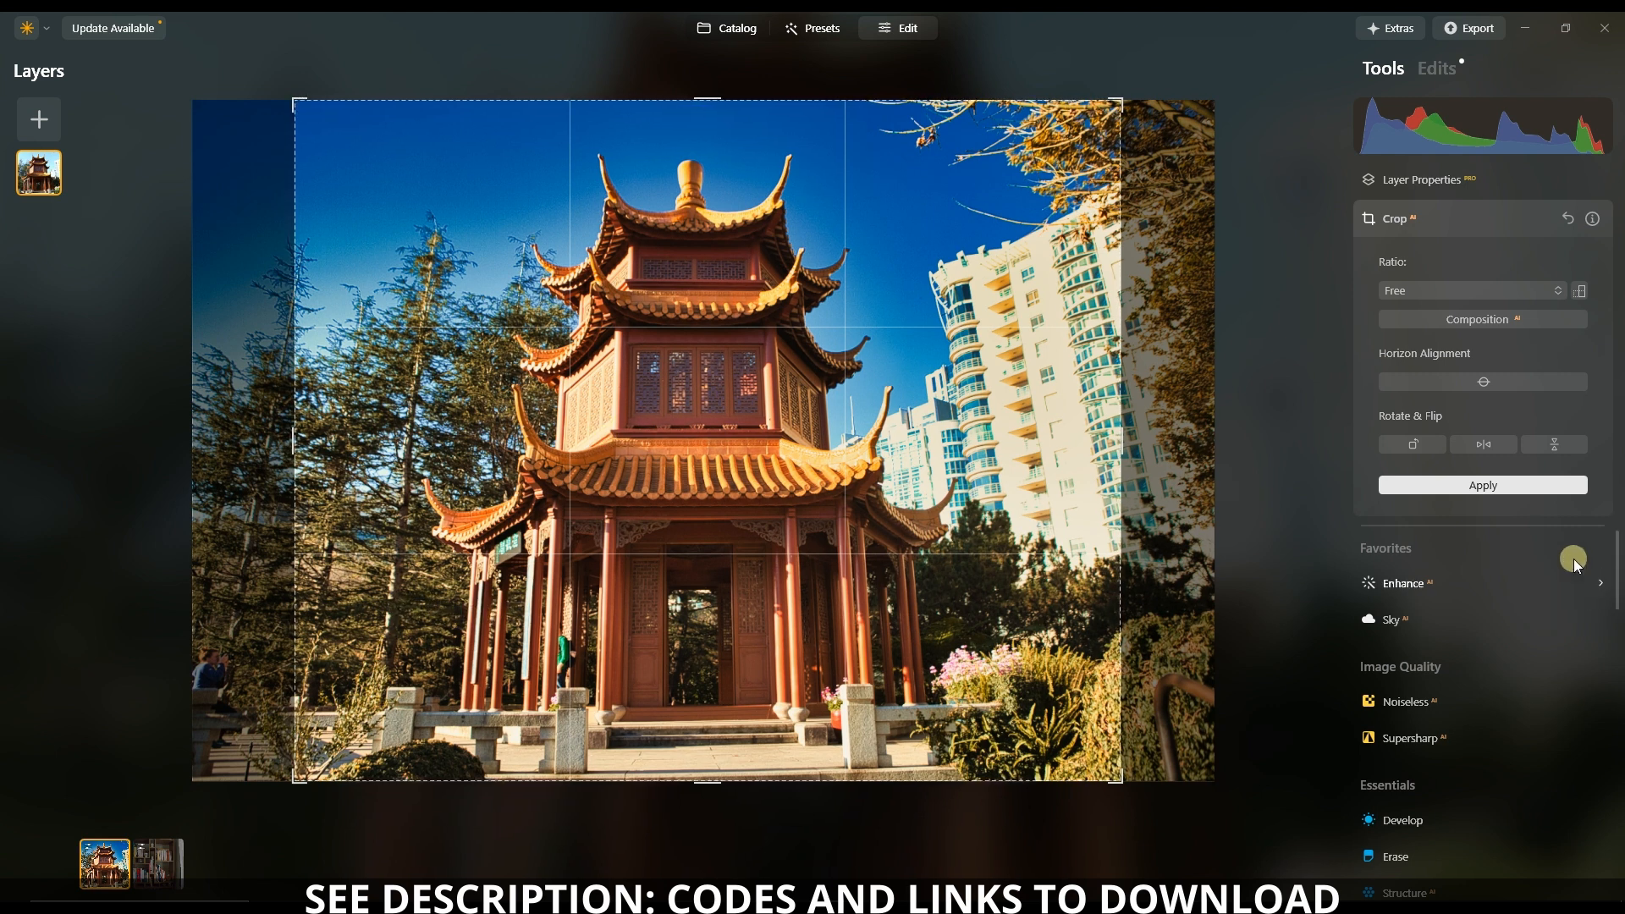
{"action": "left_click", "coordinate": [1476, 488]}
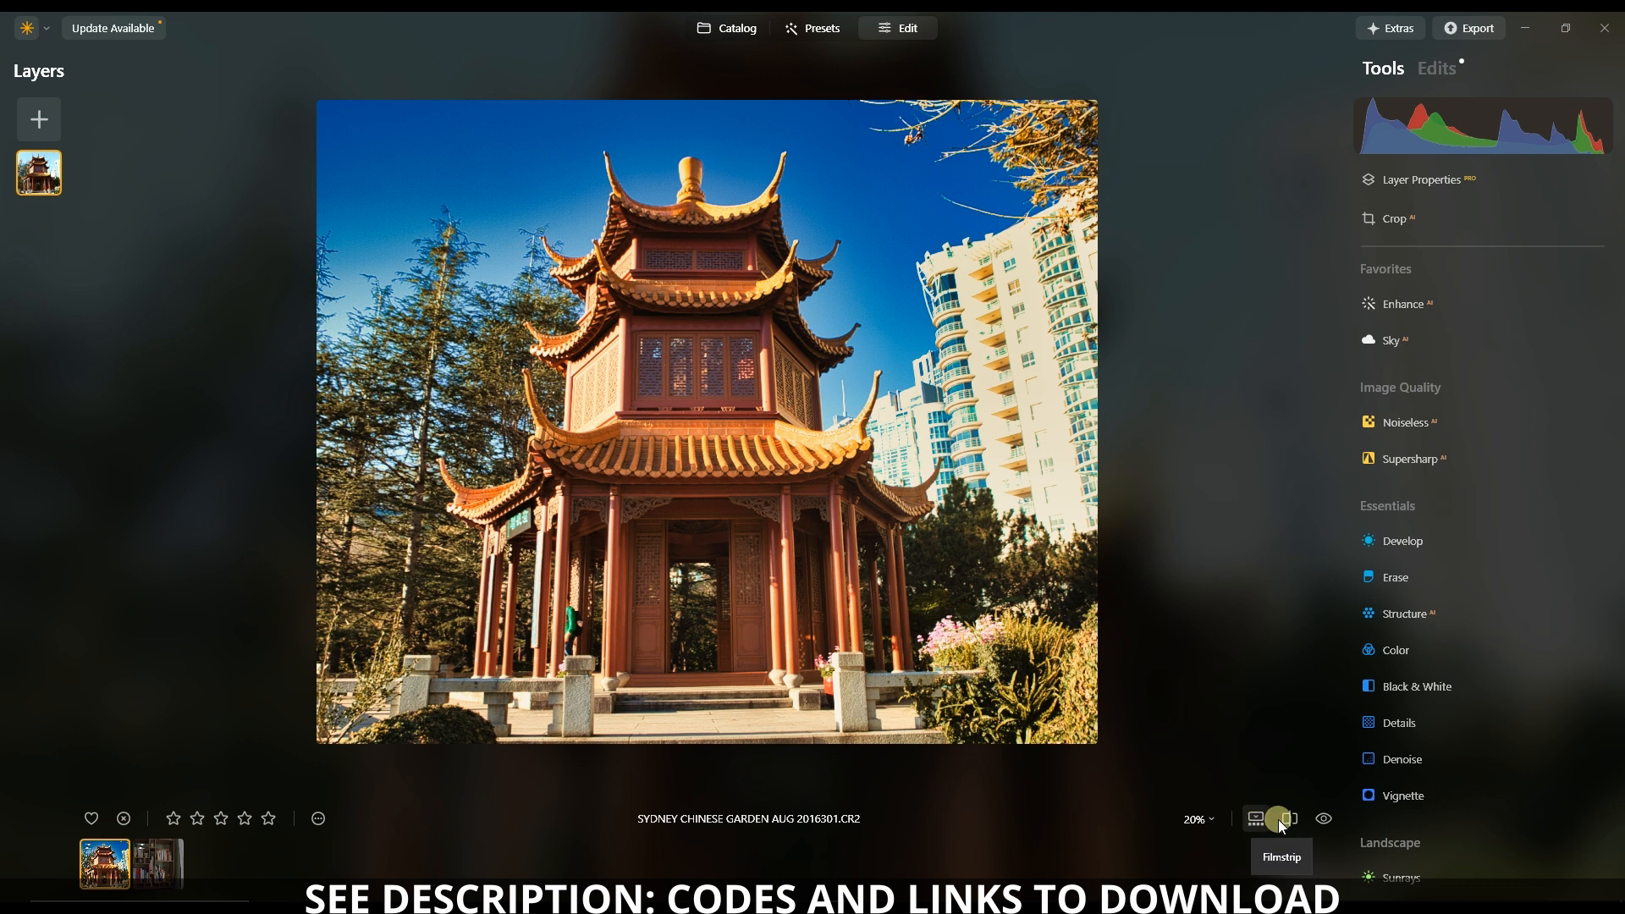
Compare the original and edited photo with the split before/after view, and return to the normal view
{"action": "key", "text": "ctrl+p"}
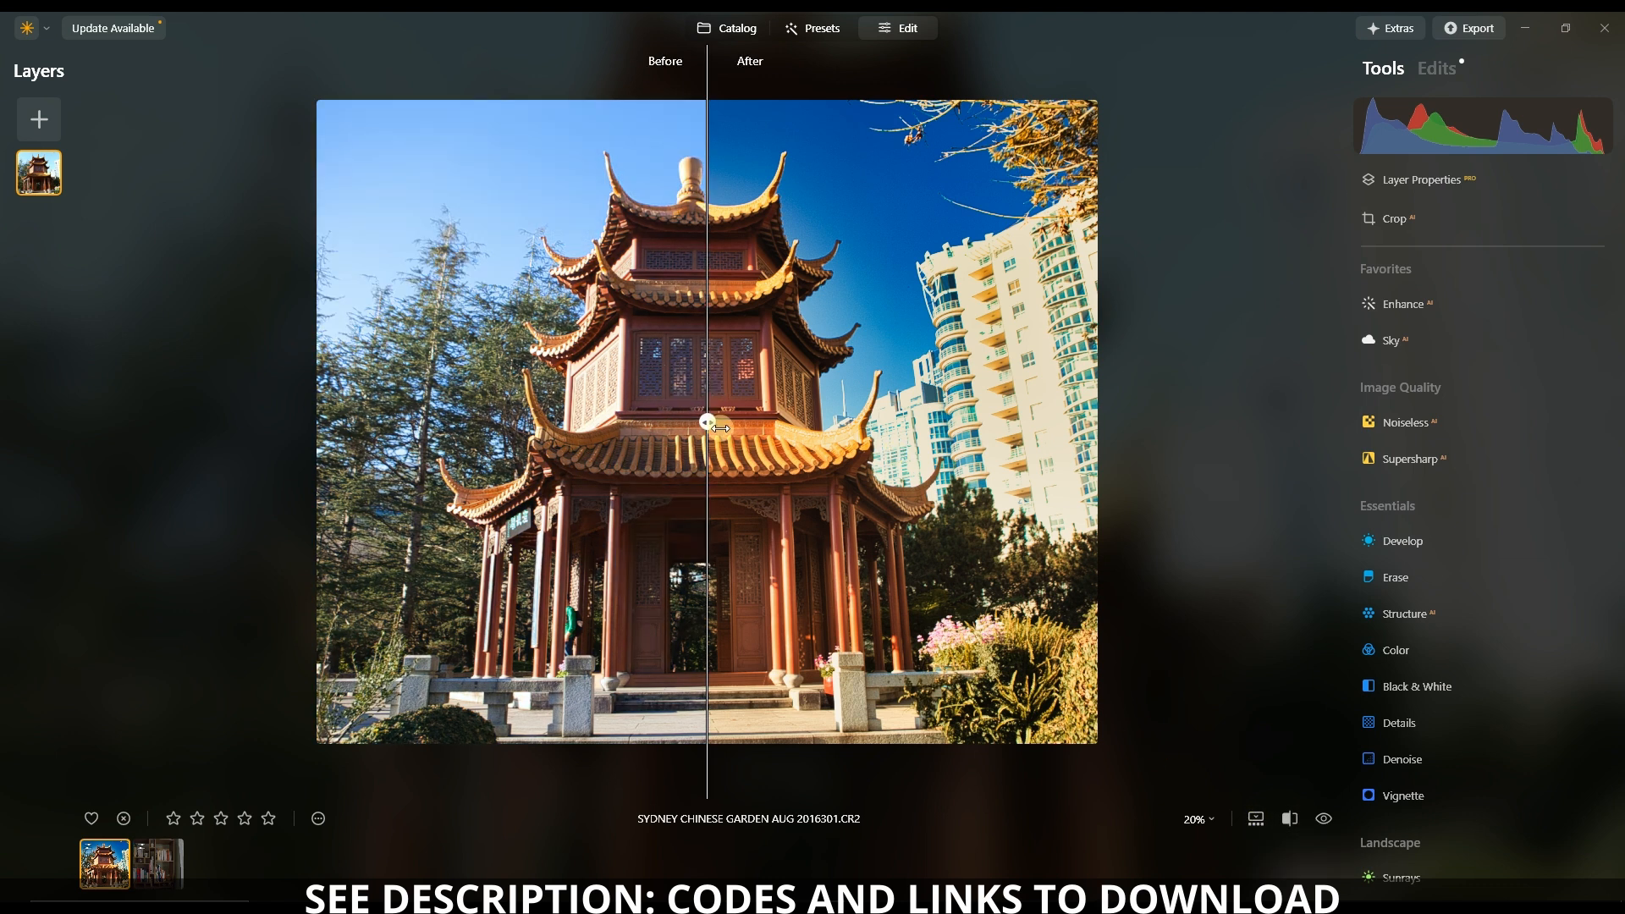
{"action": "left_click_drag", "start_coordinate": [709, 421], "coordinate": [690, 558]}
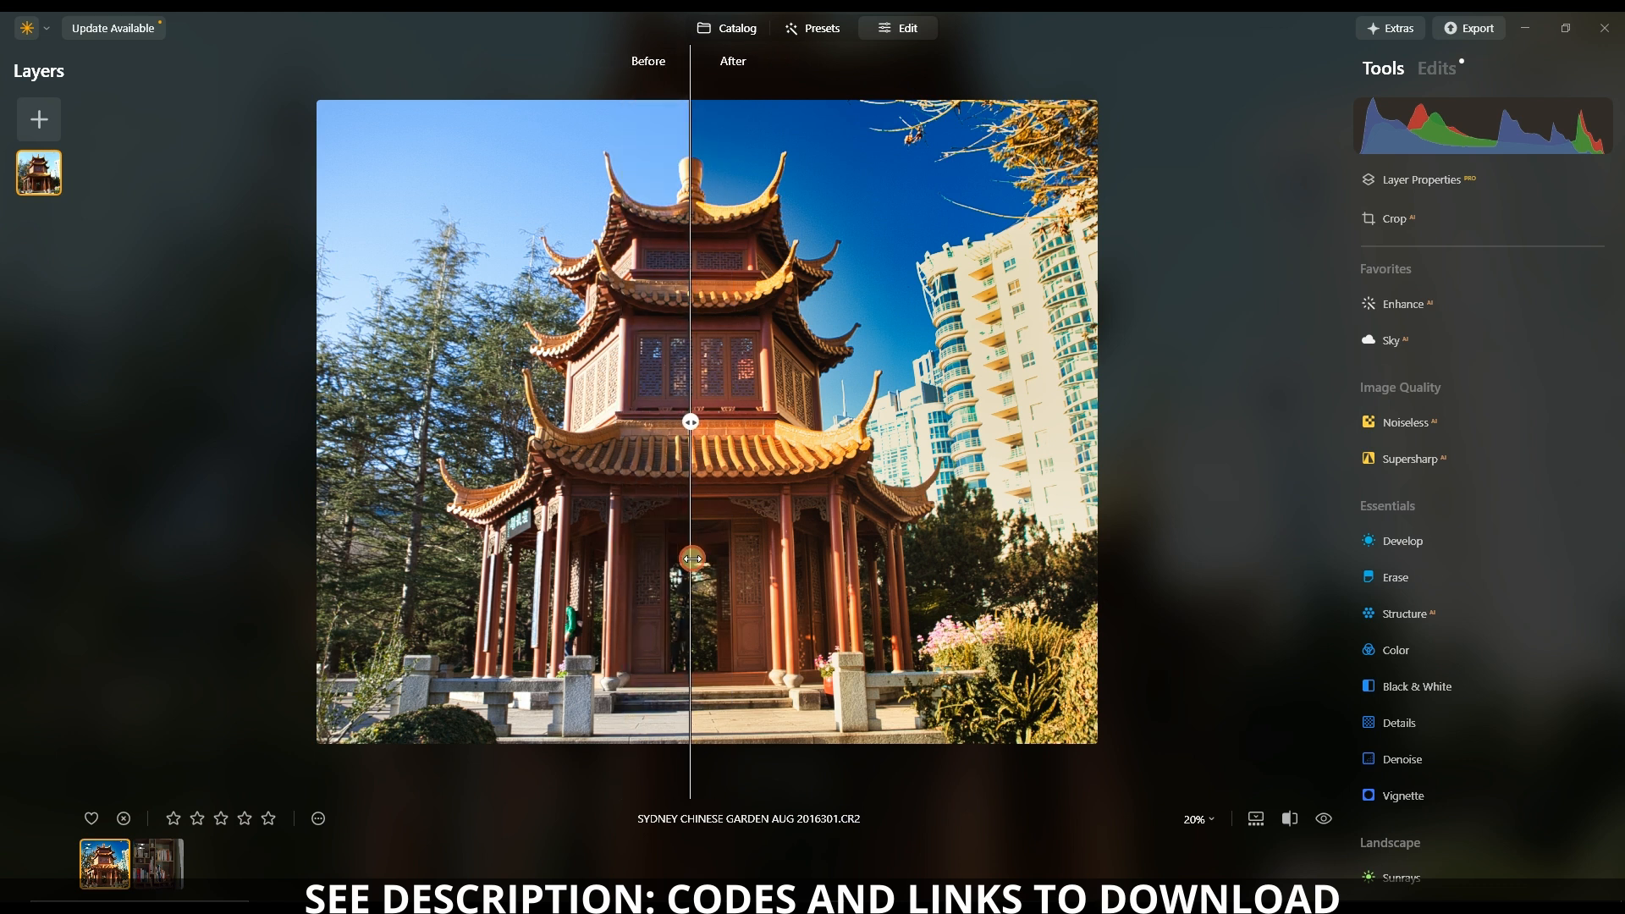
{"action": "left_click", "coordinate": [1282, 817]}
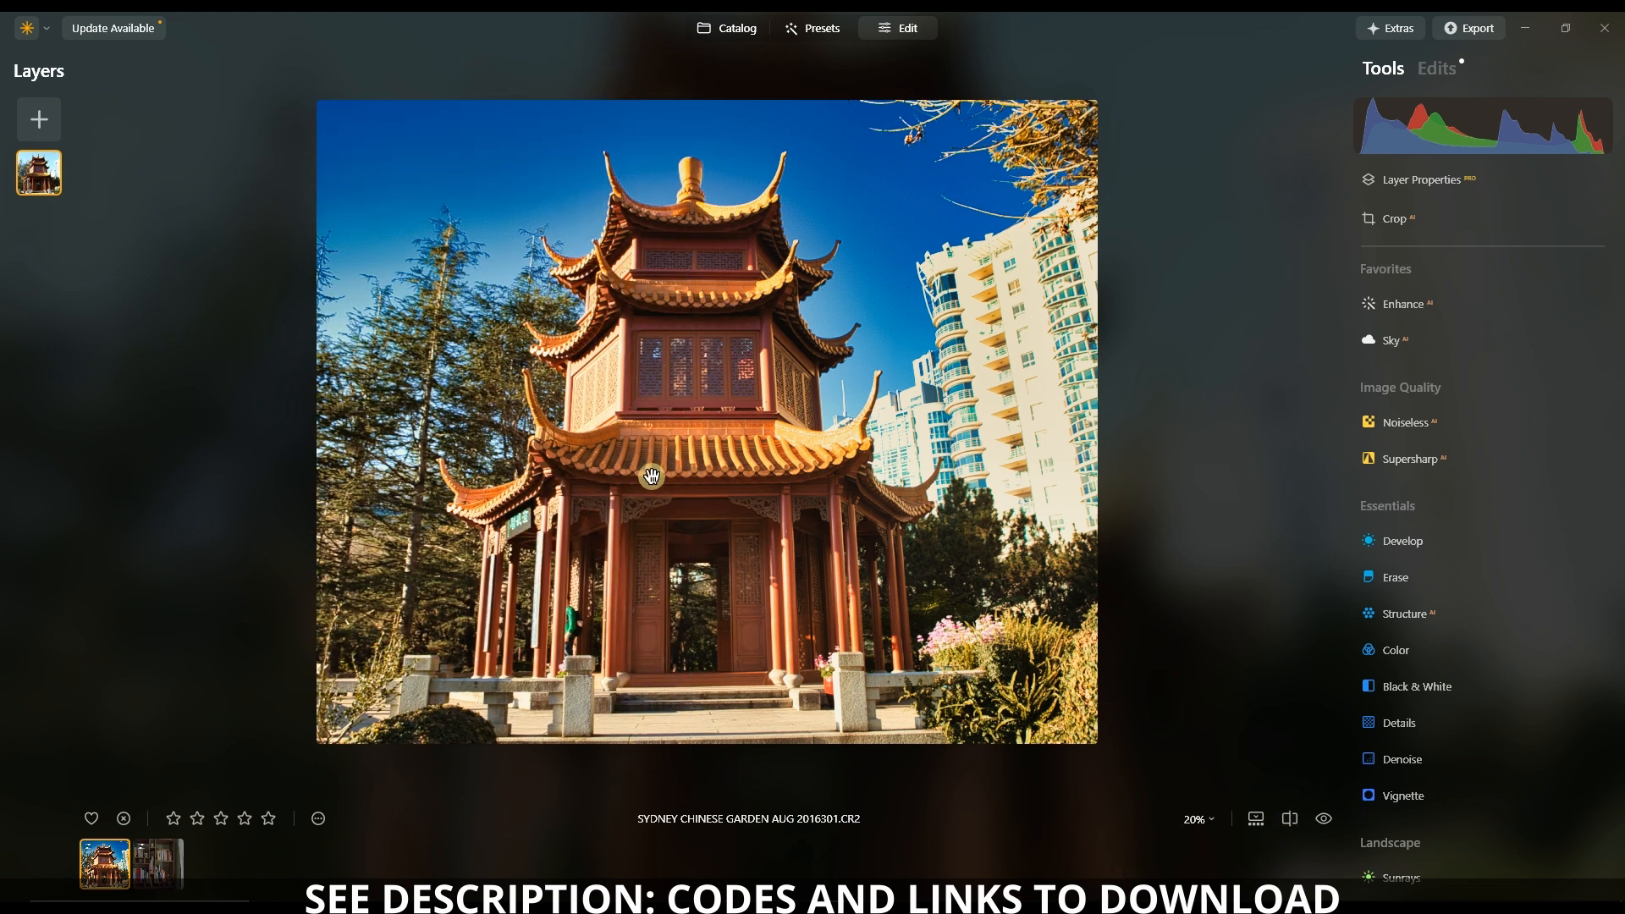
Add the Dramatic effect to the photo with Amount 35 and Local Contrast 79
{"action": "scroll", "coordinate": [650, 476], "scroll_direction": "up", "scroll_amount": 1}
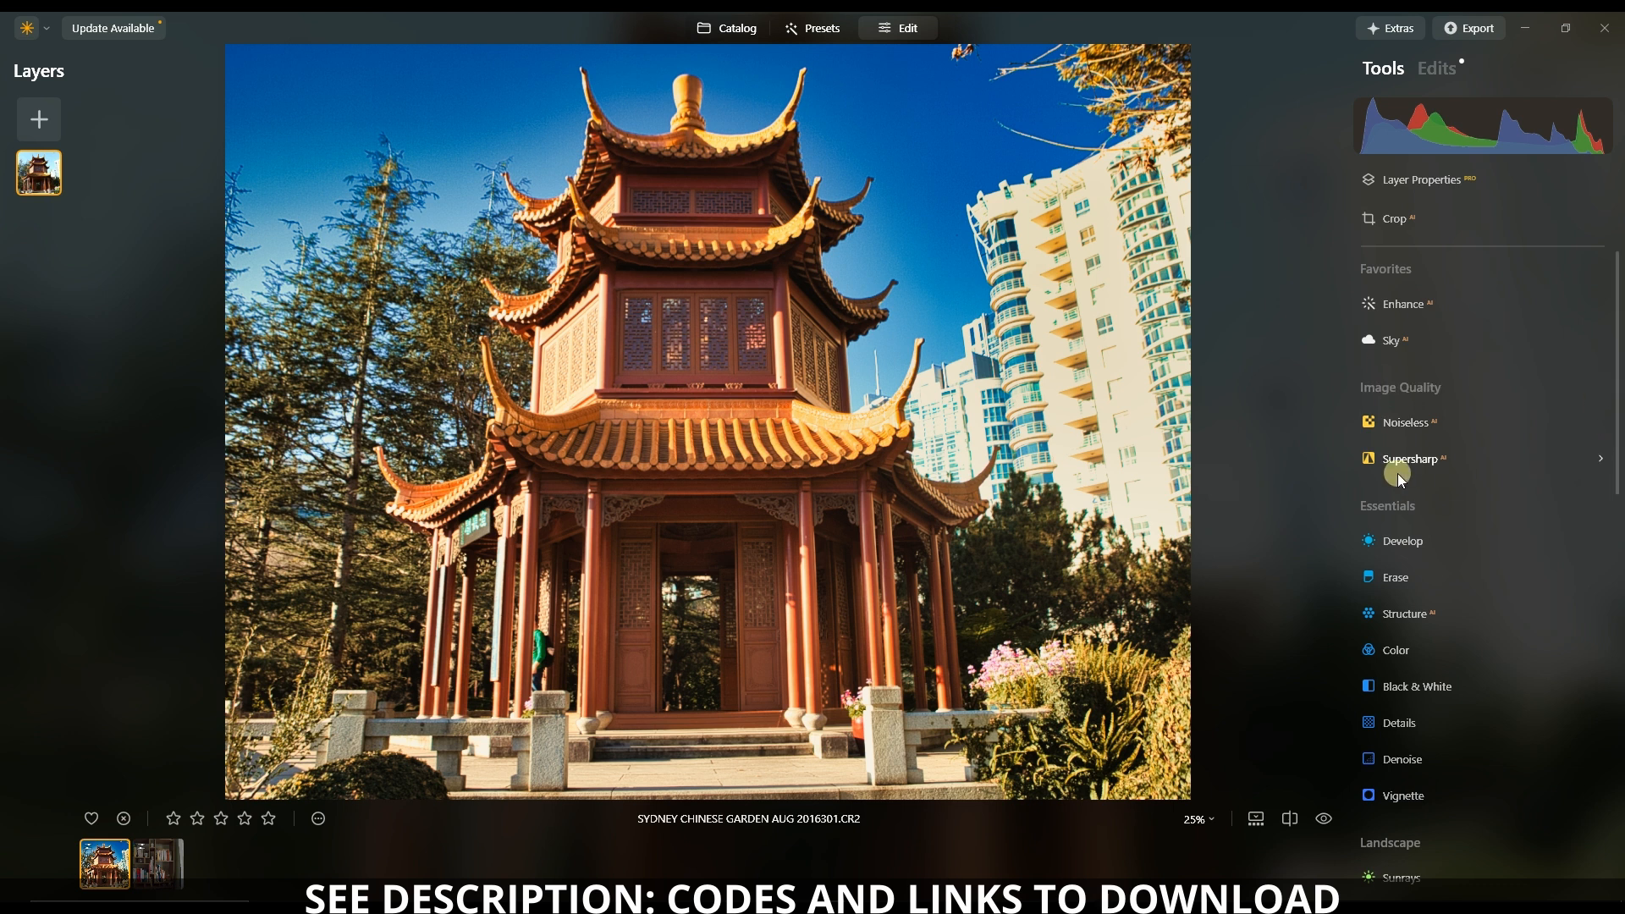
{"action": "scroll", "coordinate": [1419, 541], "scroll_direction": "down", "scroll_amount": 5}
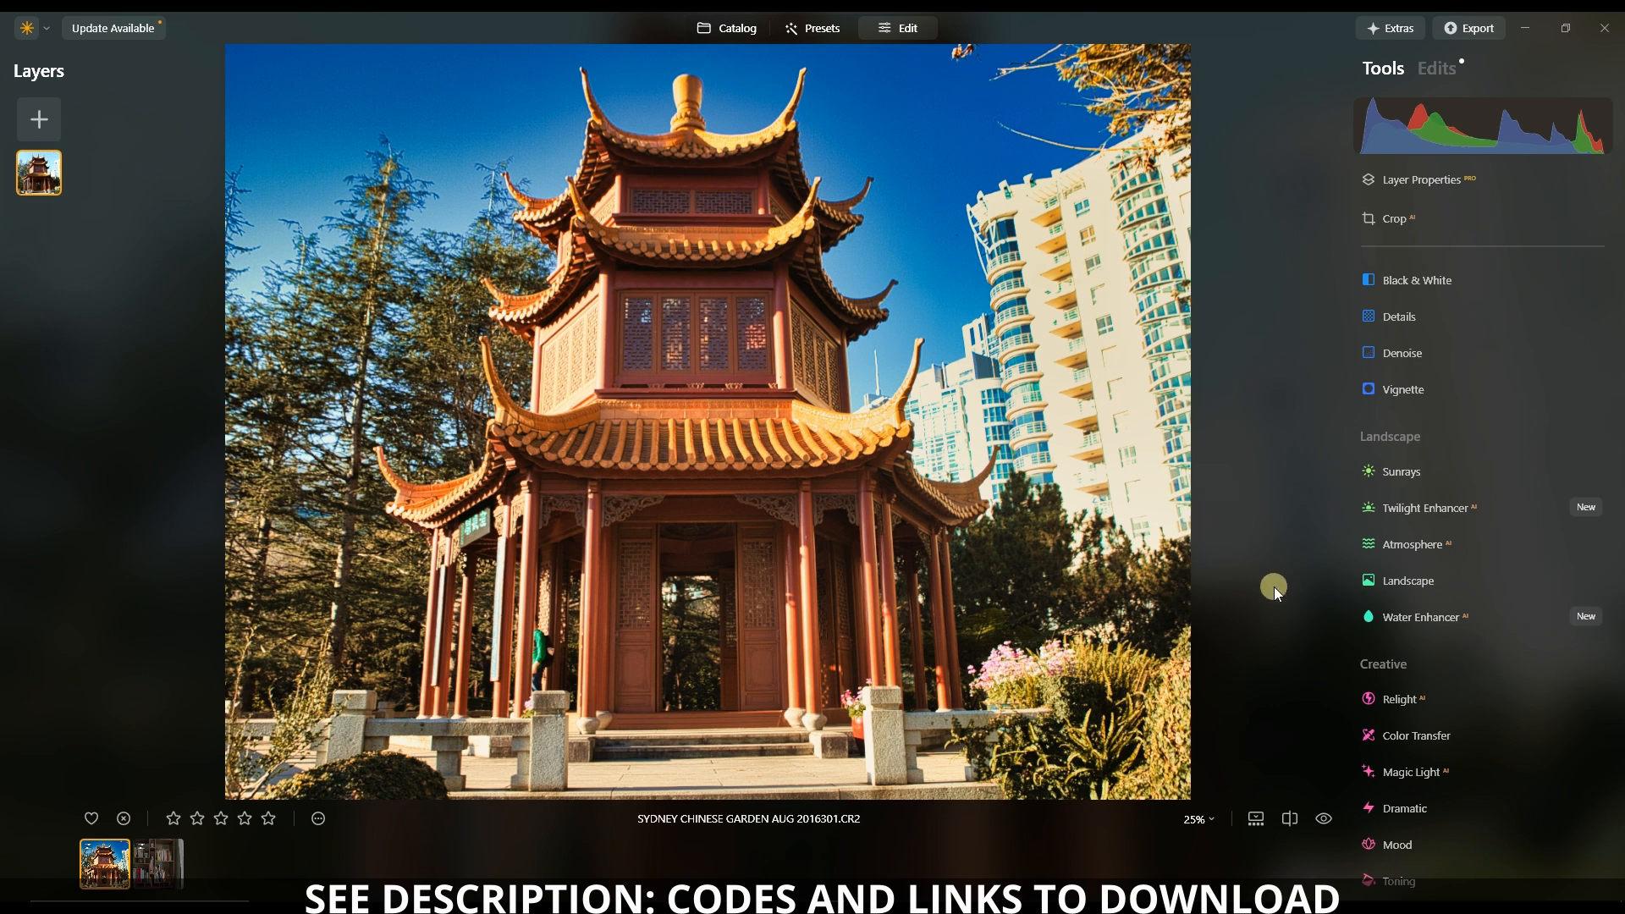
{"action": "scroll", "coordinate": [1426, 801], "scroll_direction": "down", "scroll_amount": 2}
{"action": "left_click", "coordinate": [1403, 709]}
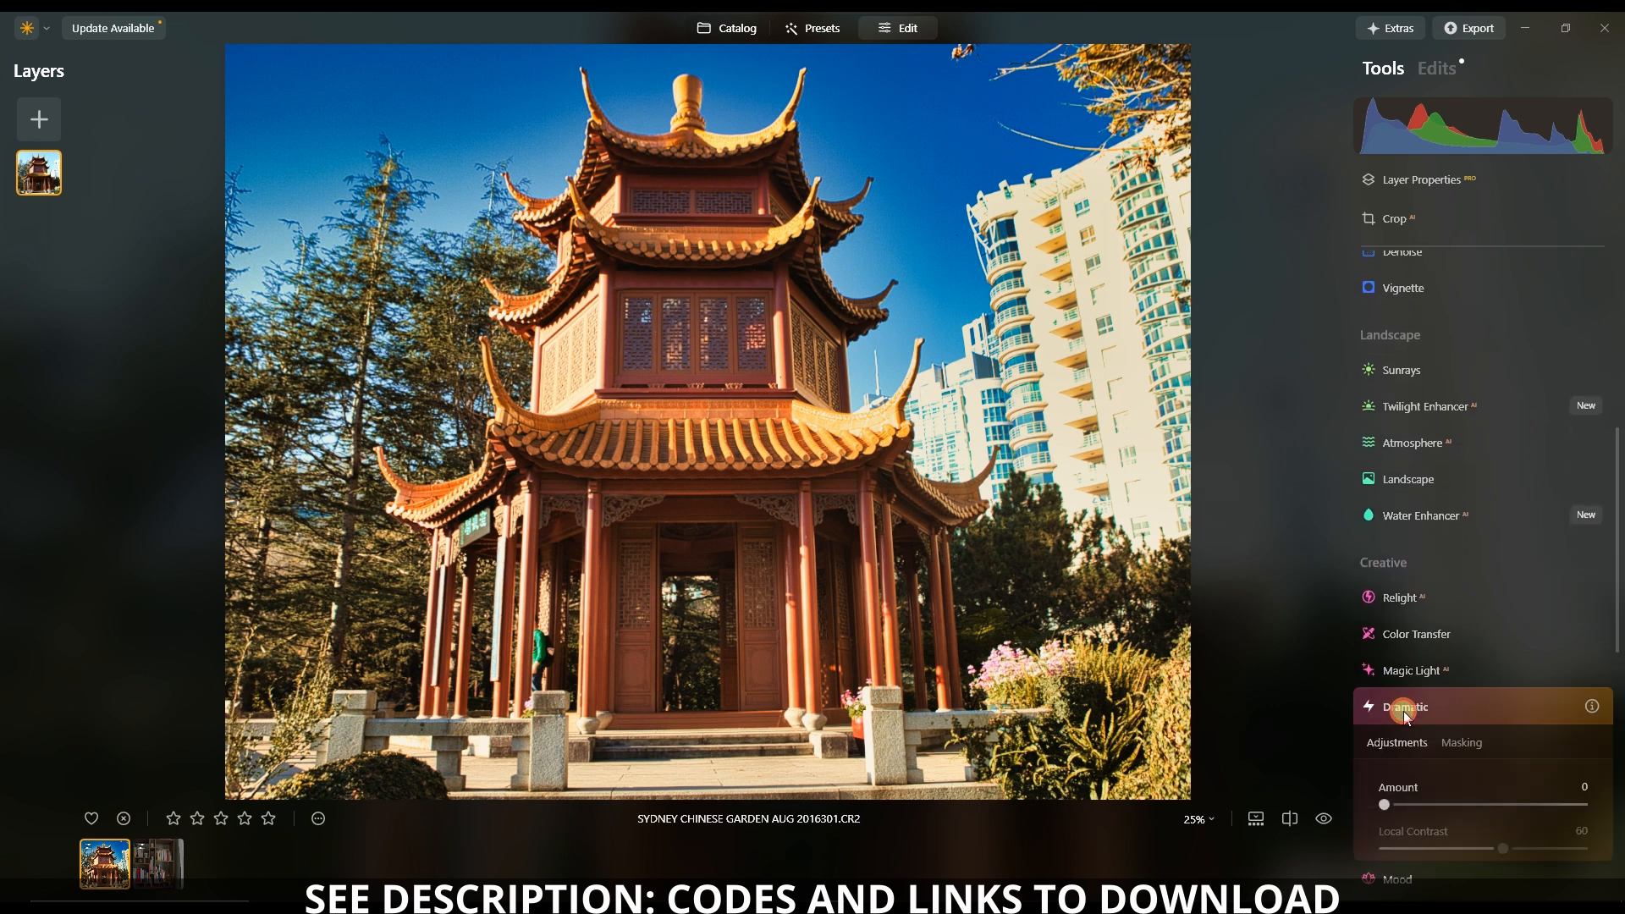
{"action": "left_click", "coordinate": [1428, 664]}
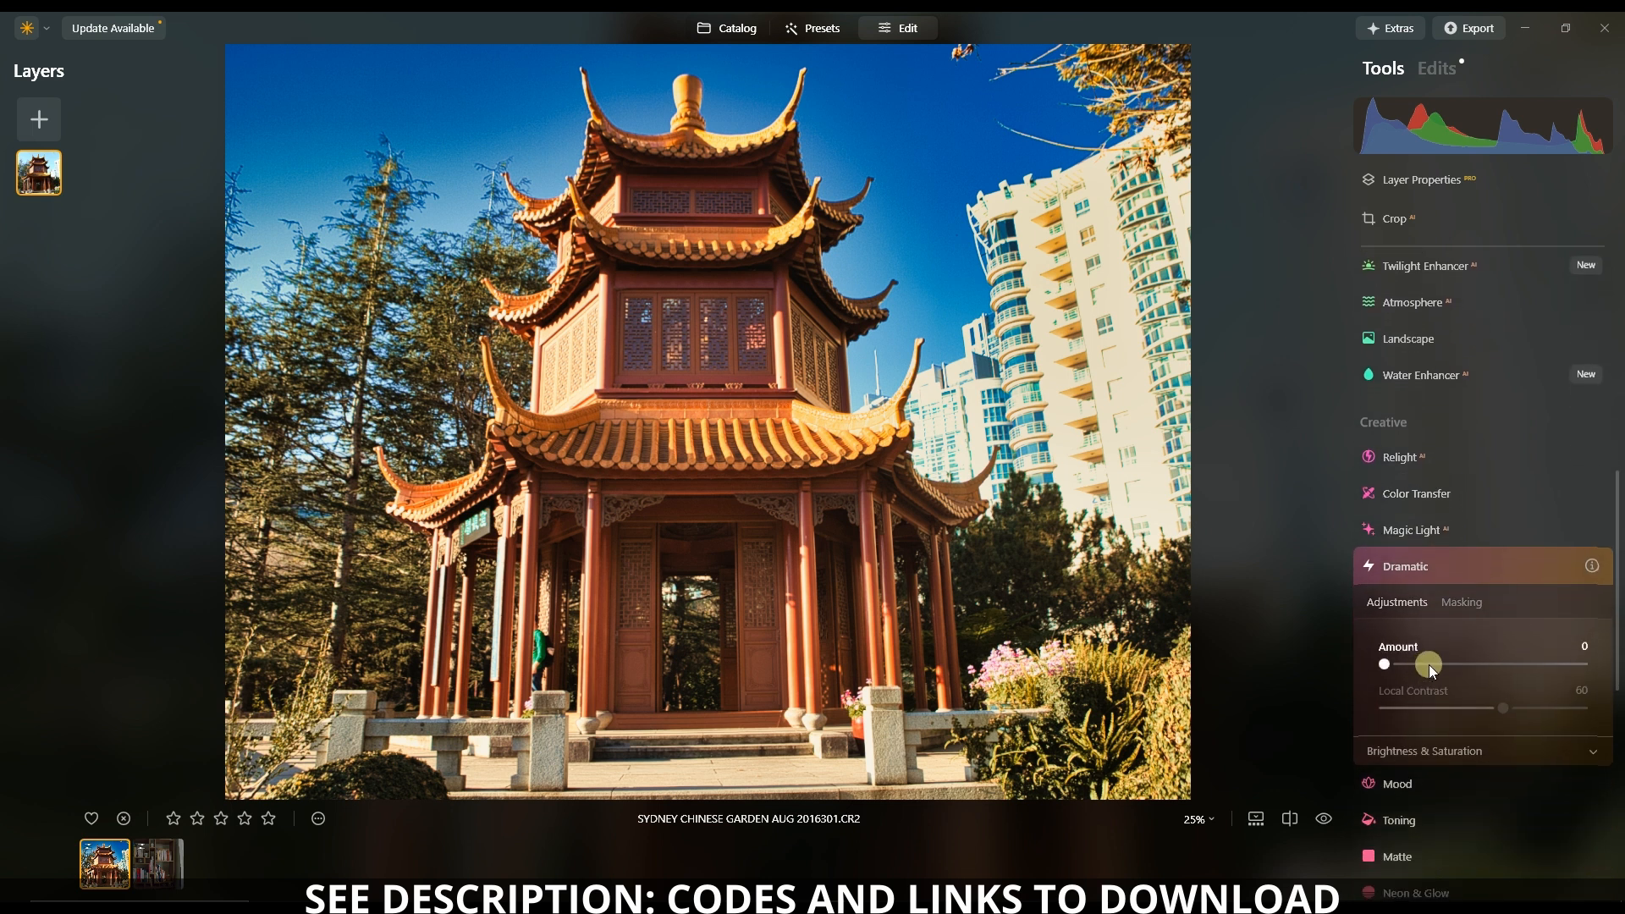
{"action": "left_click_drag", "start_coordinate": [1431, 671], "coordinate": [1541, 707]}
{"action": "left_click", "coordinate": [1454, 567]}
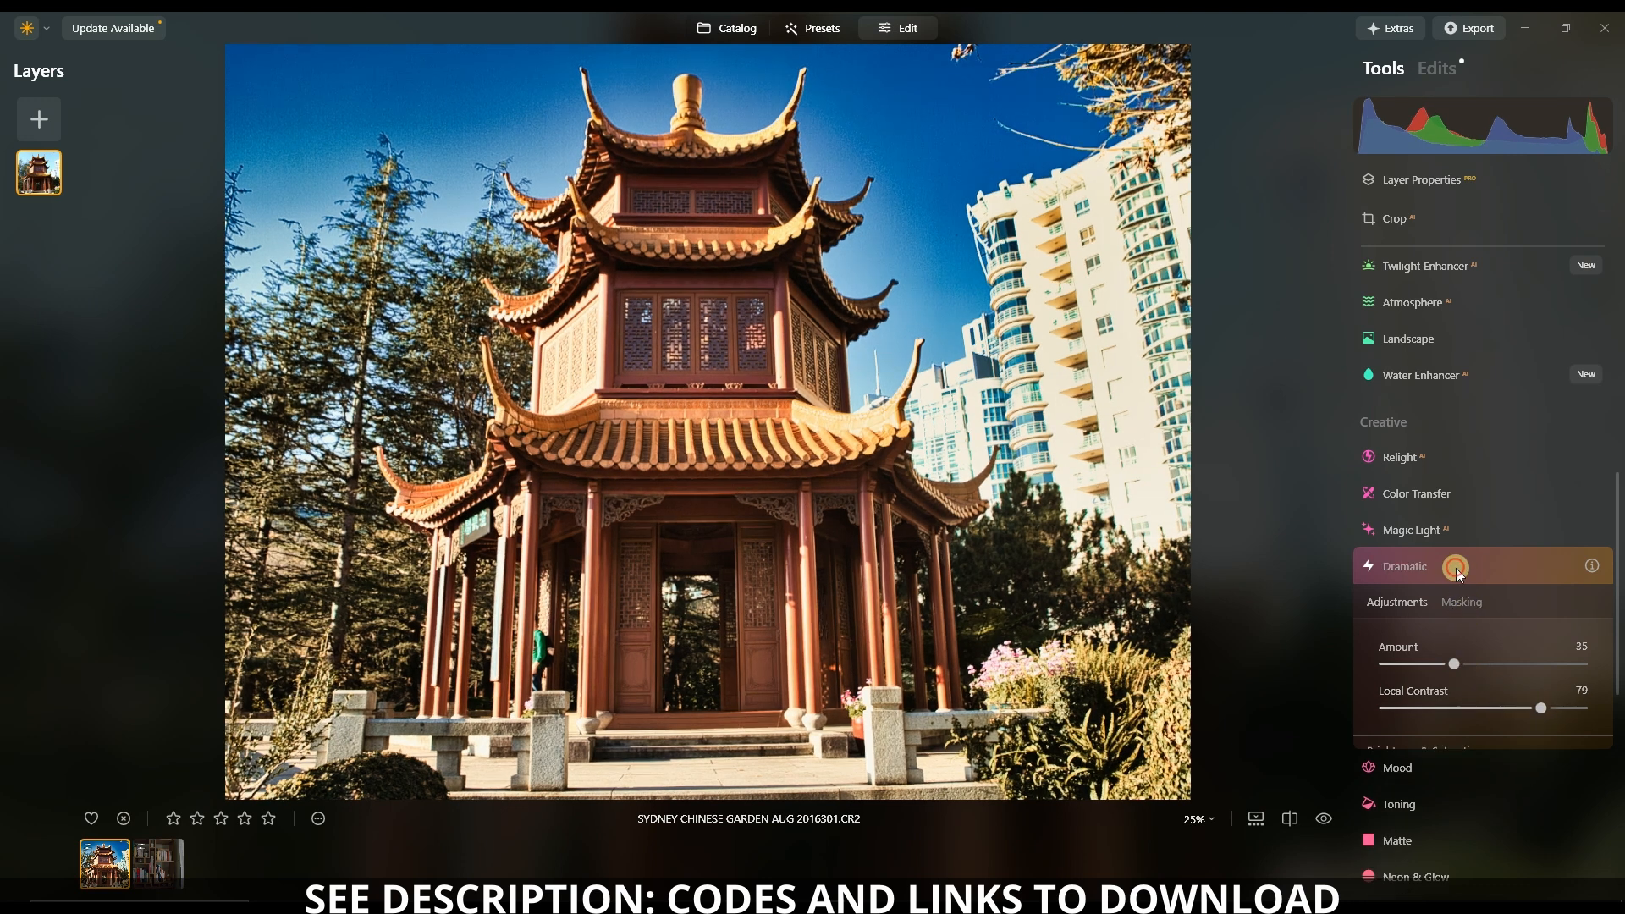
Try Magic Light at an intensity of about 45, and set the intensity back to 0
{"action": "left_click", "coordinate": [1407, 532]}
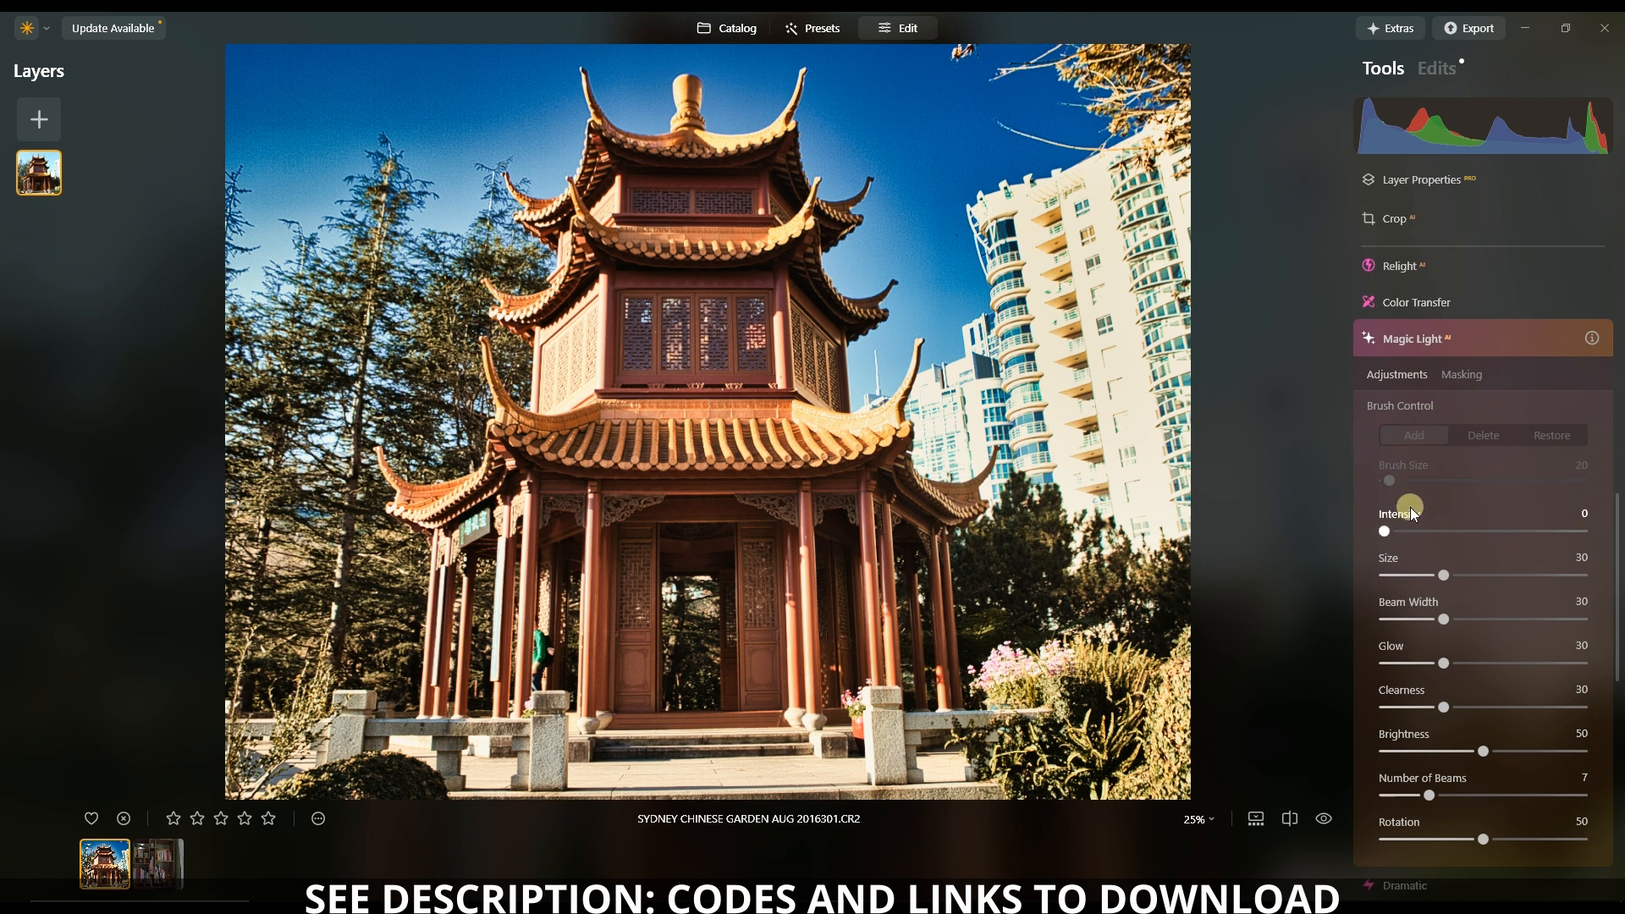
{"action": "left_click_drag", "start_coordinate": [1385, 531], "coordinate": [1477, 547]}
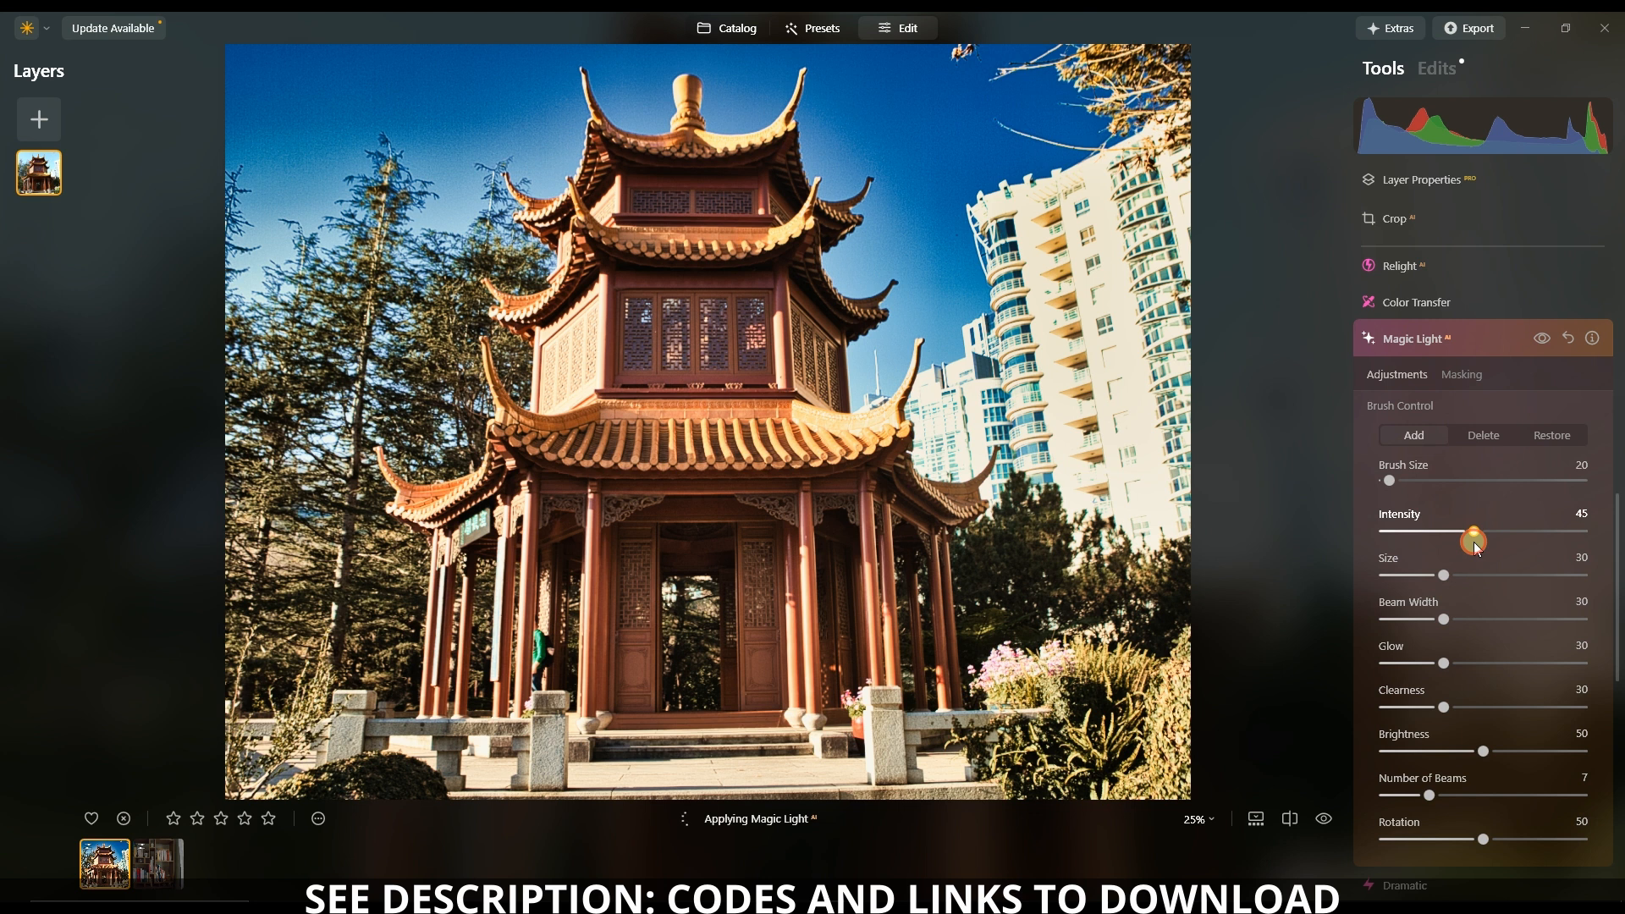
{"action": "mouse_move", "coordinate": [1420, 550]}
{"action": "left_mouse_down"}
{"action": "mouse_move", "coordinate": [1360, 538]}
{"action": "mouse_move", "coordinate": [1466, 542]}
{"action": "mouse_move", "coordinate": [1388, 534]}
{"action": "mouse_move", "coordinate": [1383, 511]}
{"action": "left_mouse_up"}
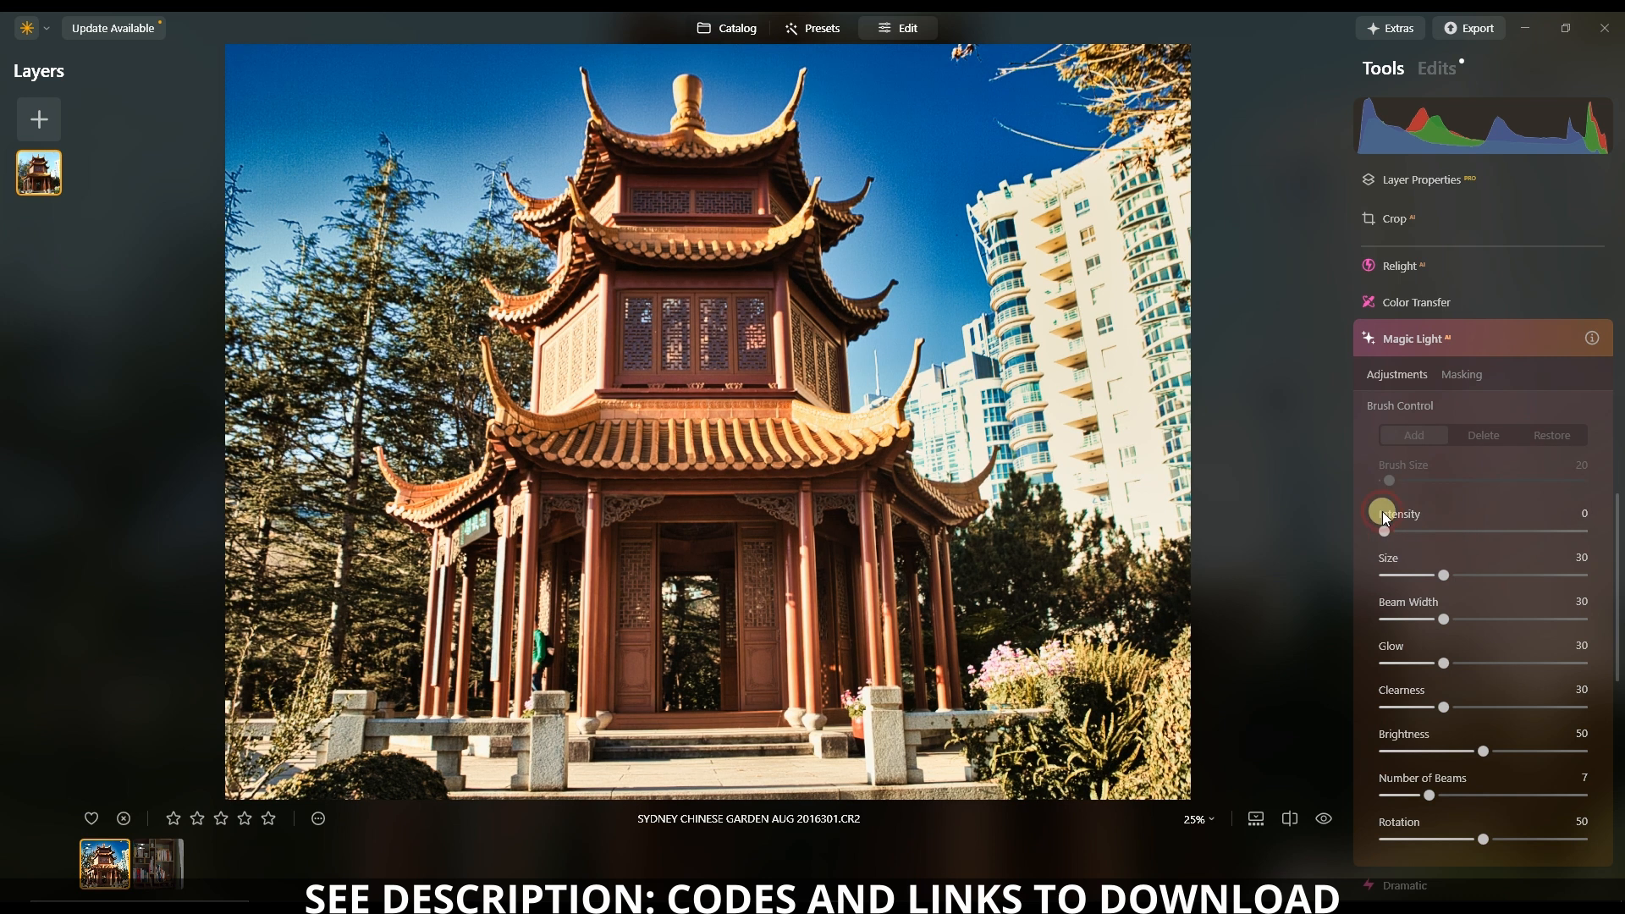
{"action": "left_click", "coordinate": [1395, 331]}
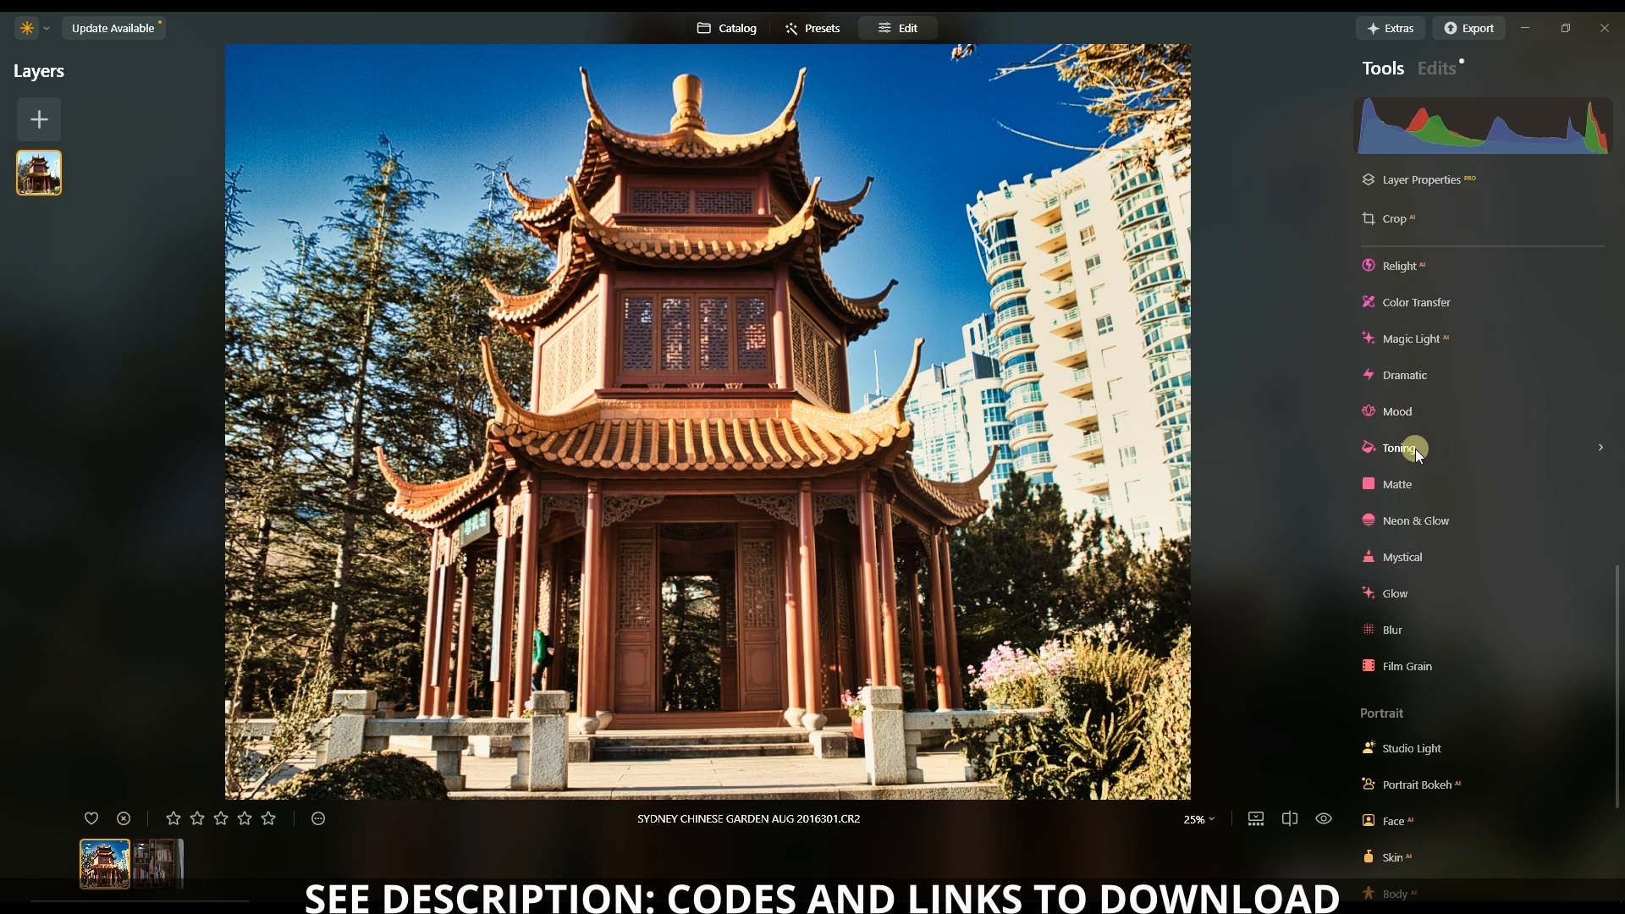
Add the Mystical effect with Amount 48, Shadows 42 and Smoothness -17
{"action": "left_click", "coordinate": [1439, 565]}
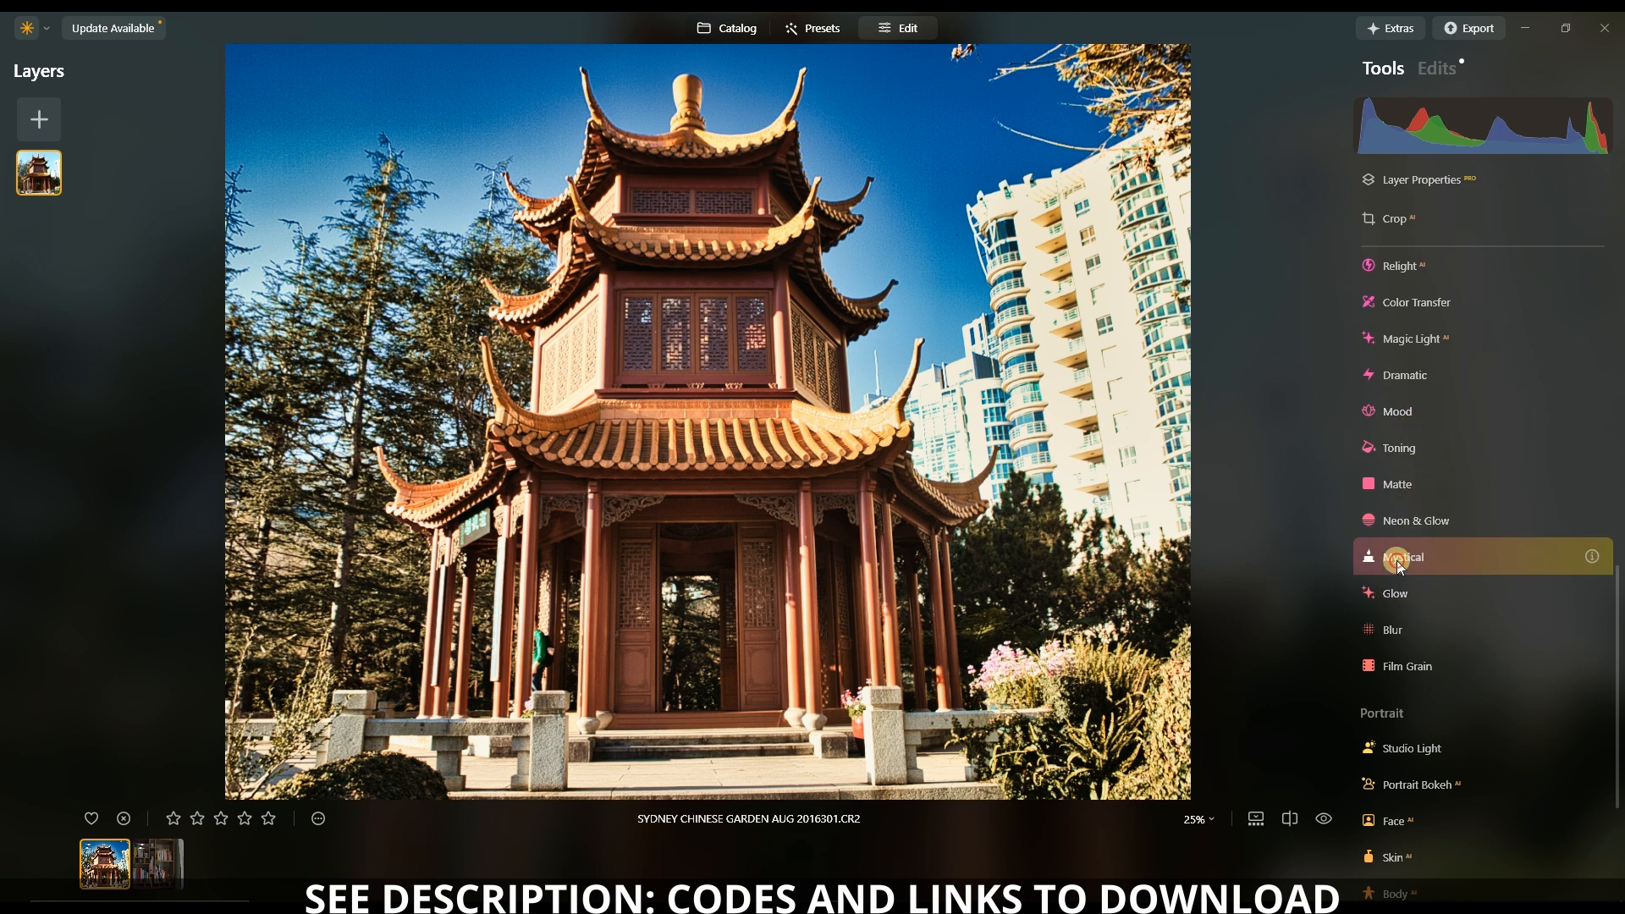
{"action": "left_click_drag", "start_coordinate": [1418, 647], "coordinate": [1532, 742]}
{"action": "left_click", "coordinate": [1469, 751]}
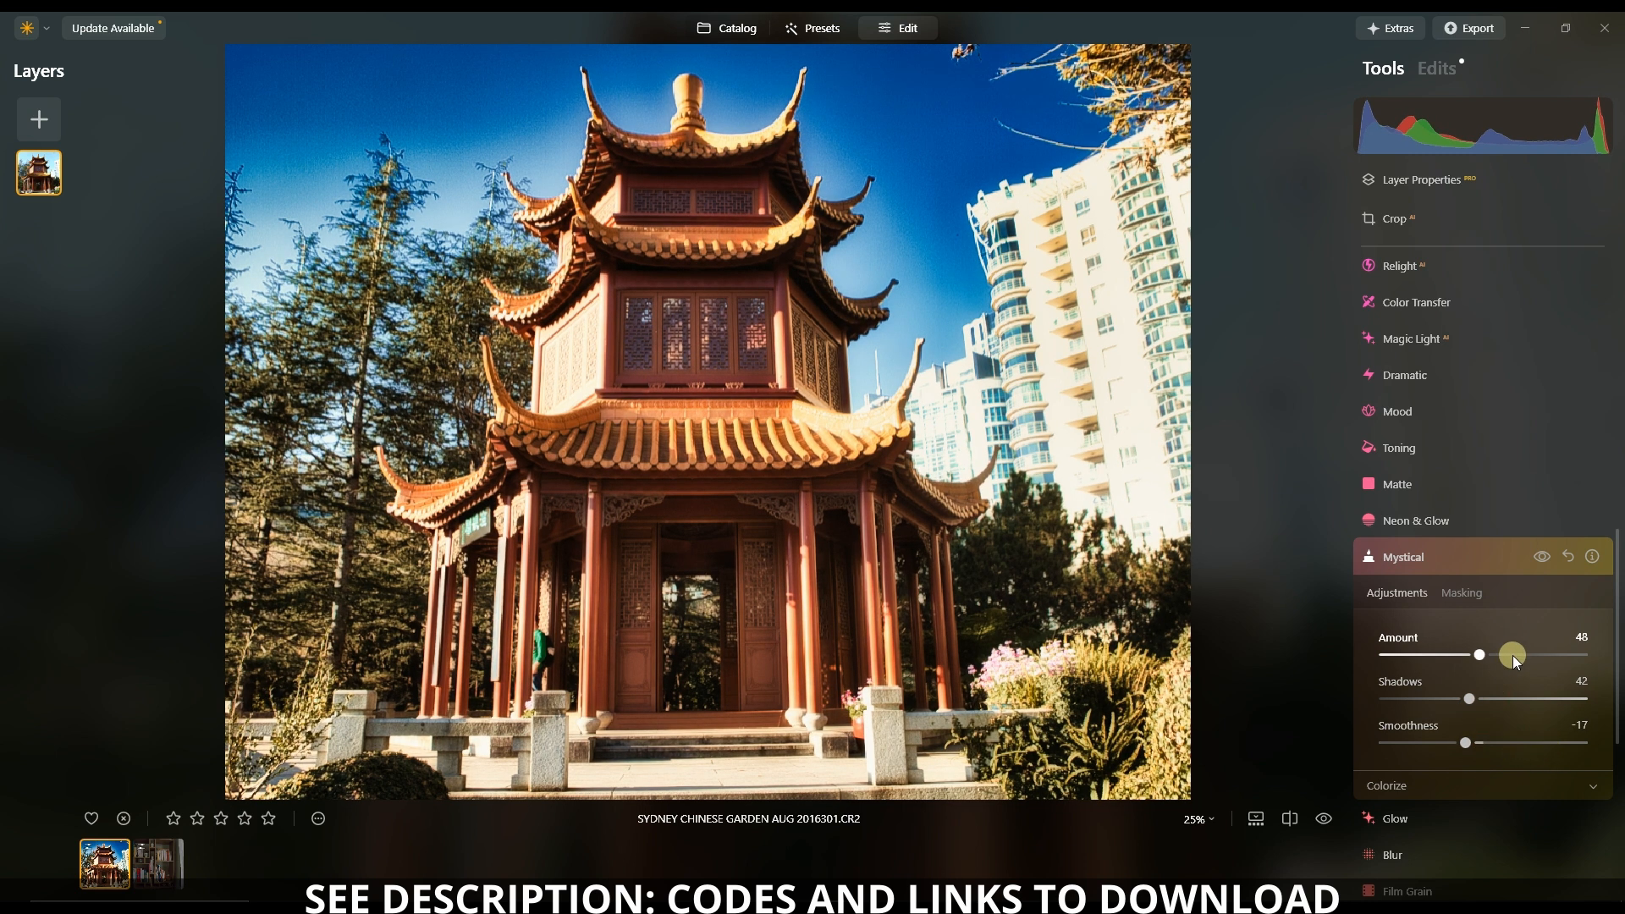
Set the Mystical effect's Amount to 66 and close its settings
{"action": "left_click", "coordinate": [1516, 653]}
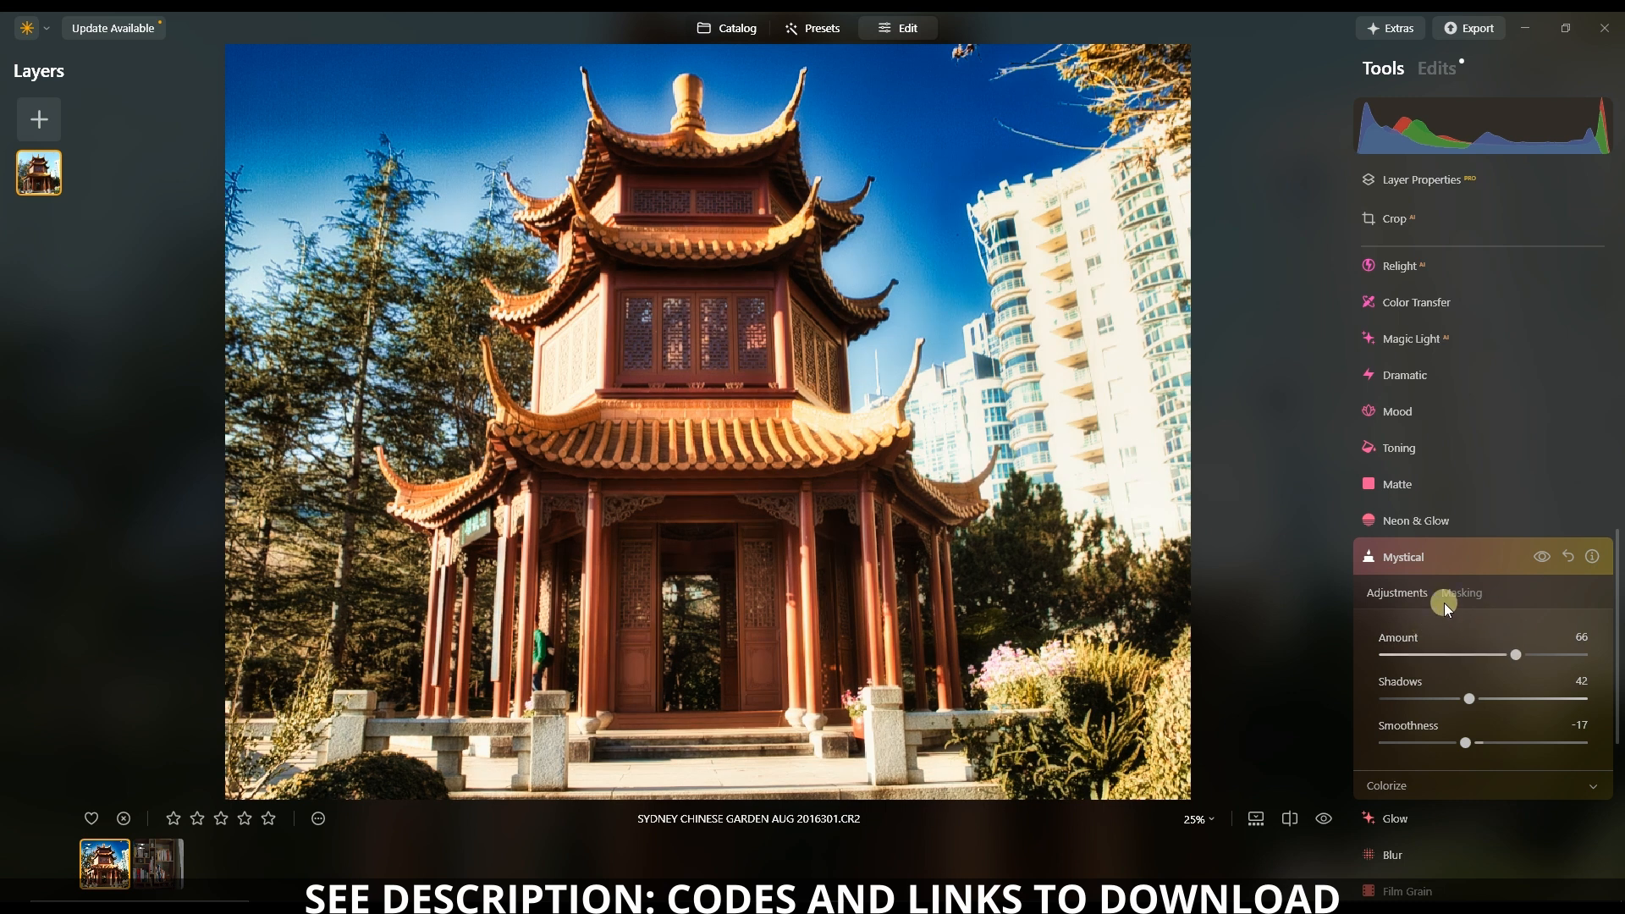
{"action": "left_click", "coordinate": [1405, 555]}
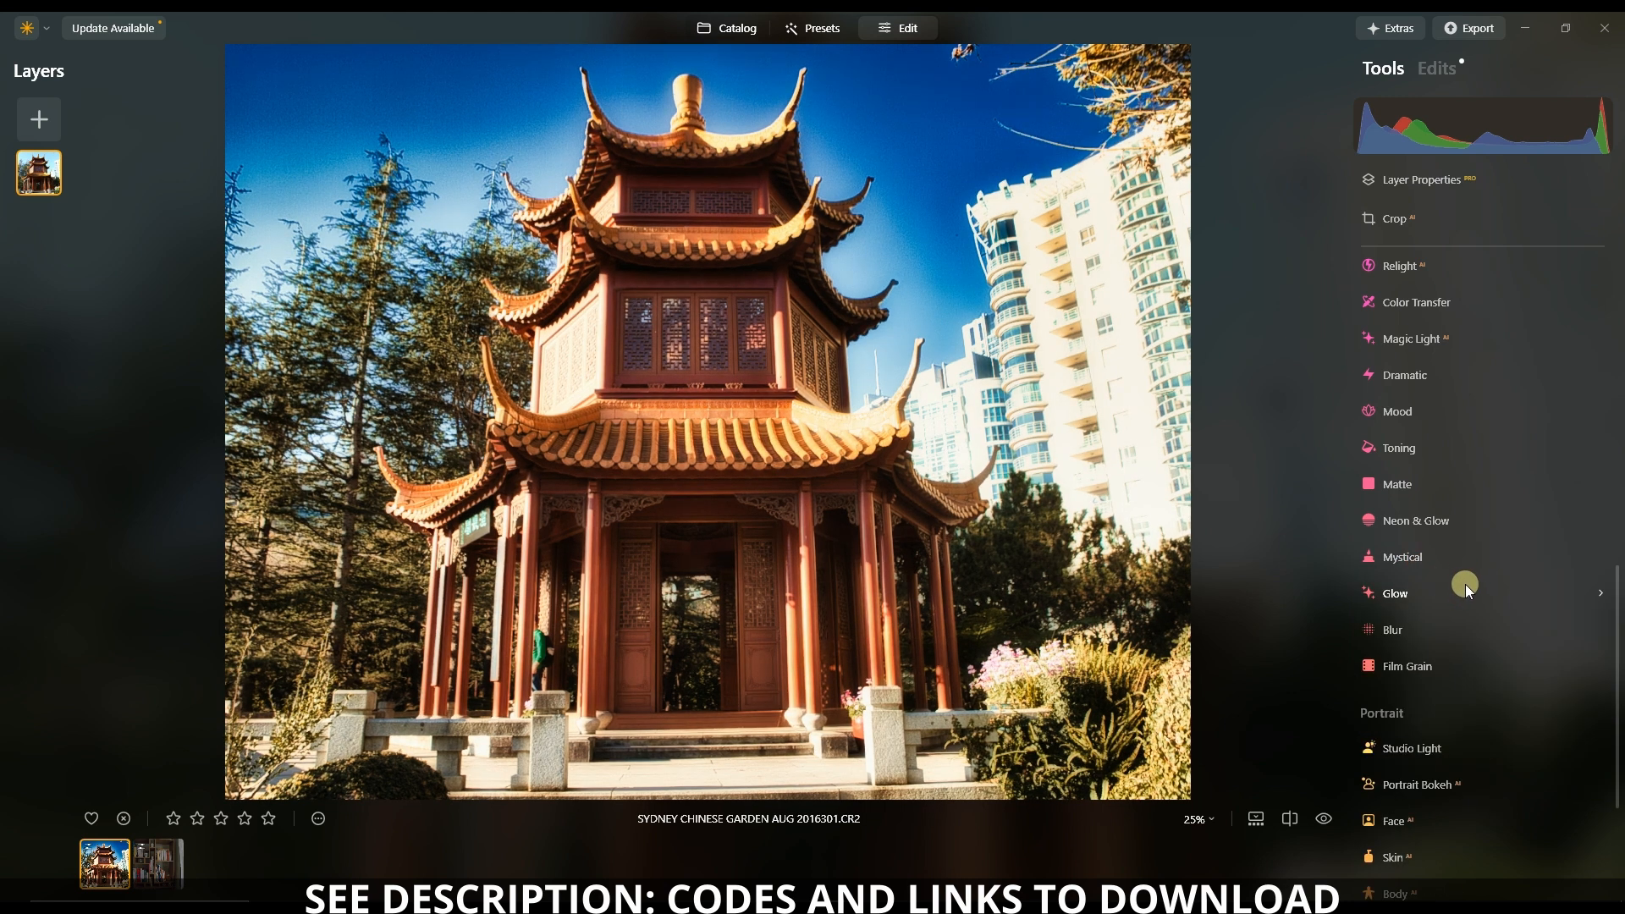
Set the Neon & Glow effect's neon Amount to 52 and Atmosphere to 42
{"action": "scroll", "coordinate": [1442, 525], "scroll_direction": "down", "scroll_amount": 1}
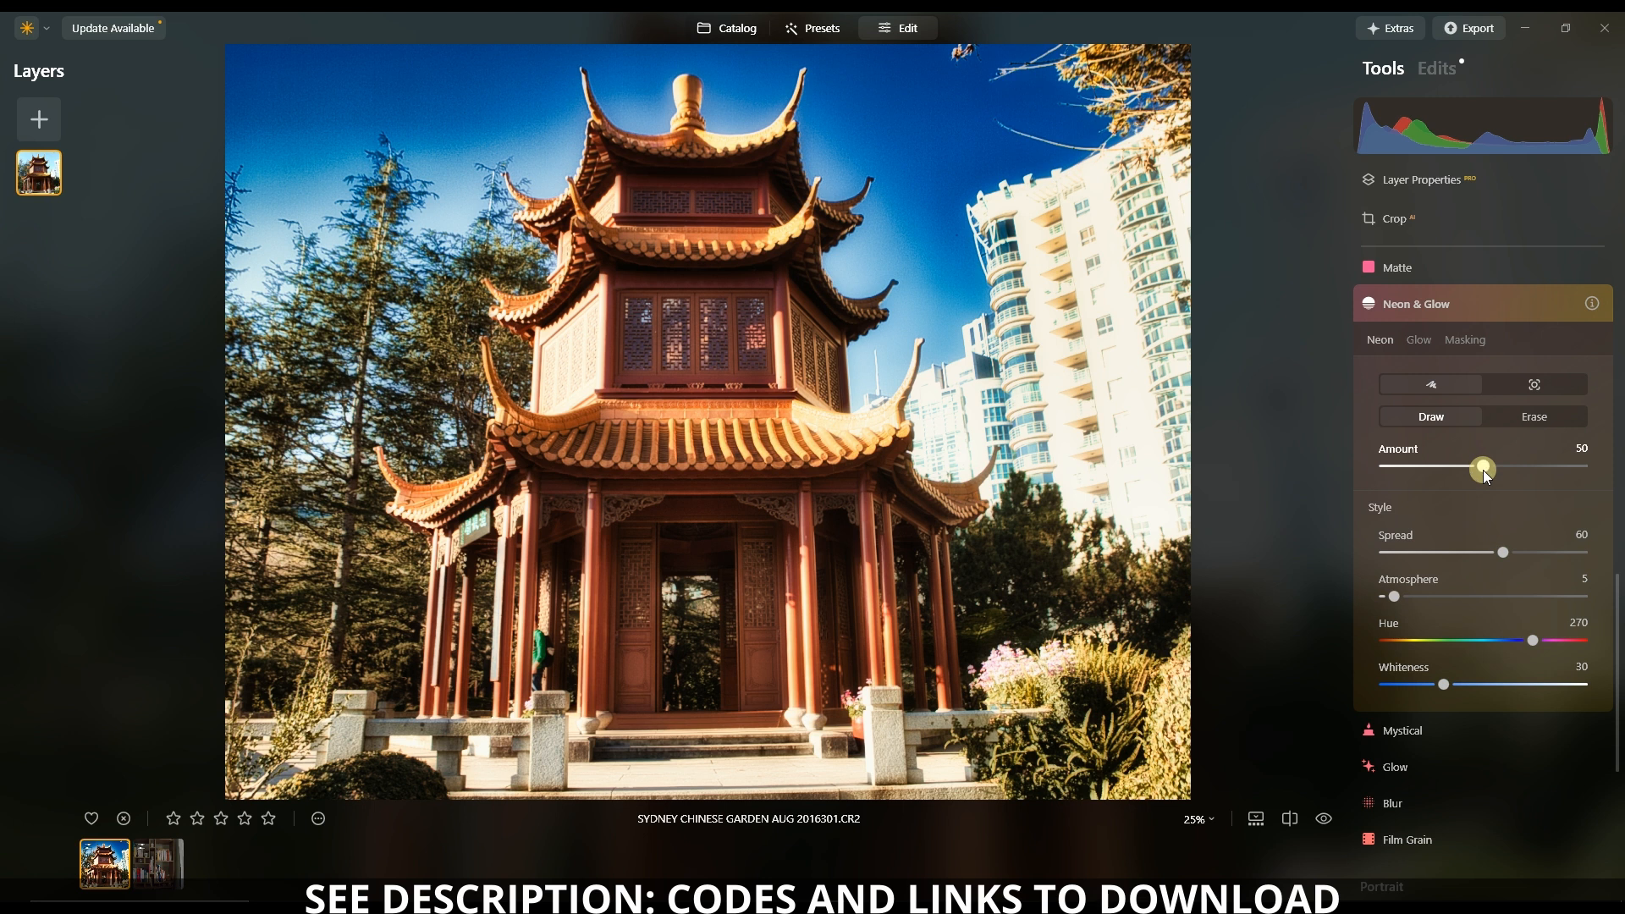
{"action": "left_click_drag", "start_coordinate": [1486, 470], "coordinate": [1493, 518]}
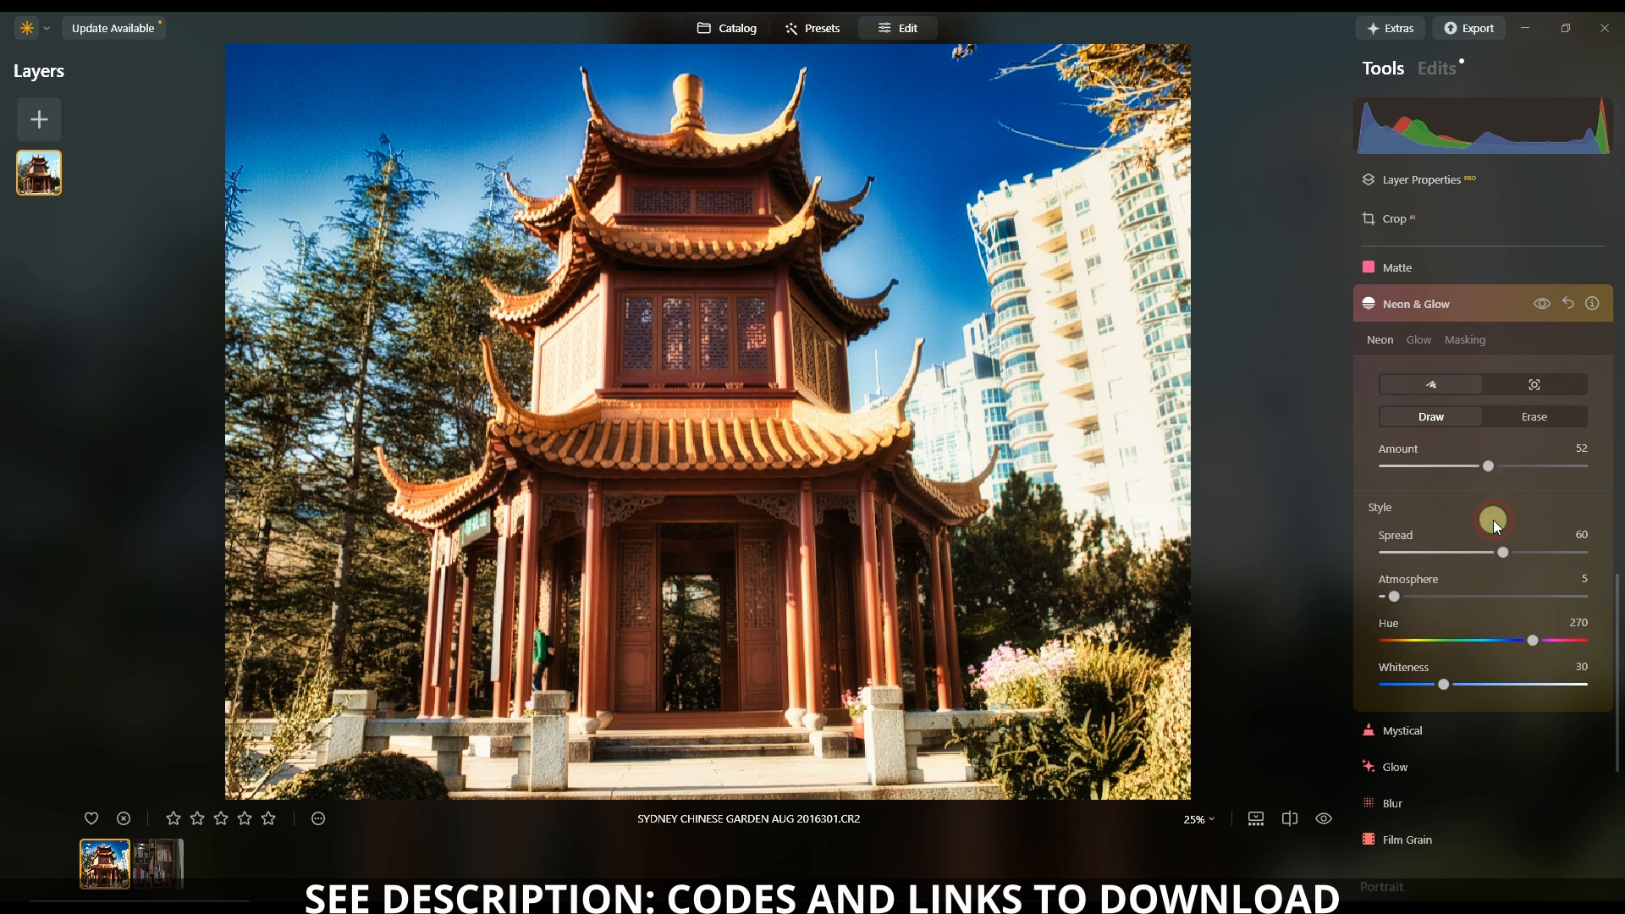
{"action": "left_click_drag", "start_coordinate": [1410, 601], "coordinate": [1468, 597]}
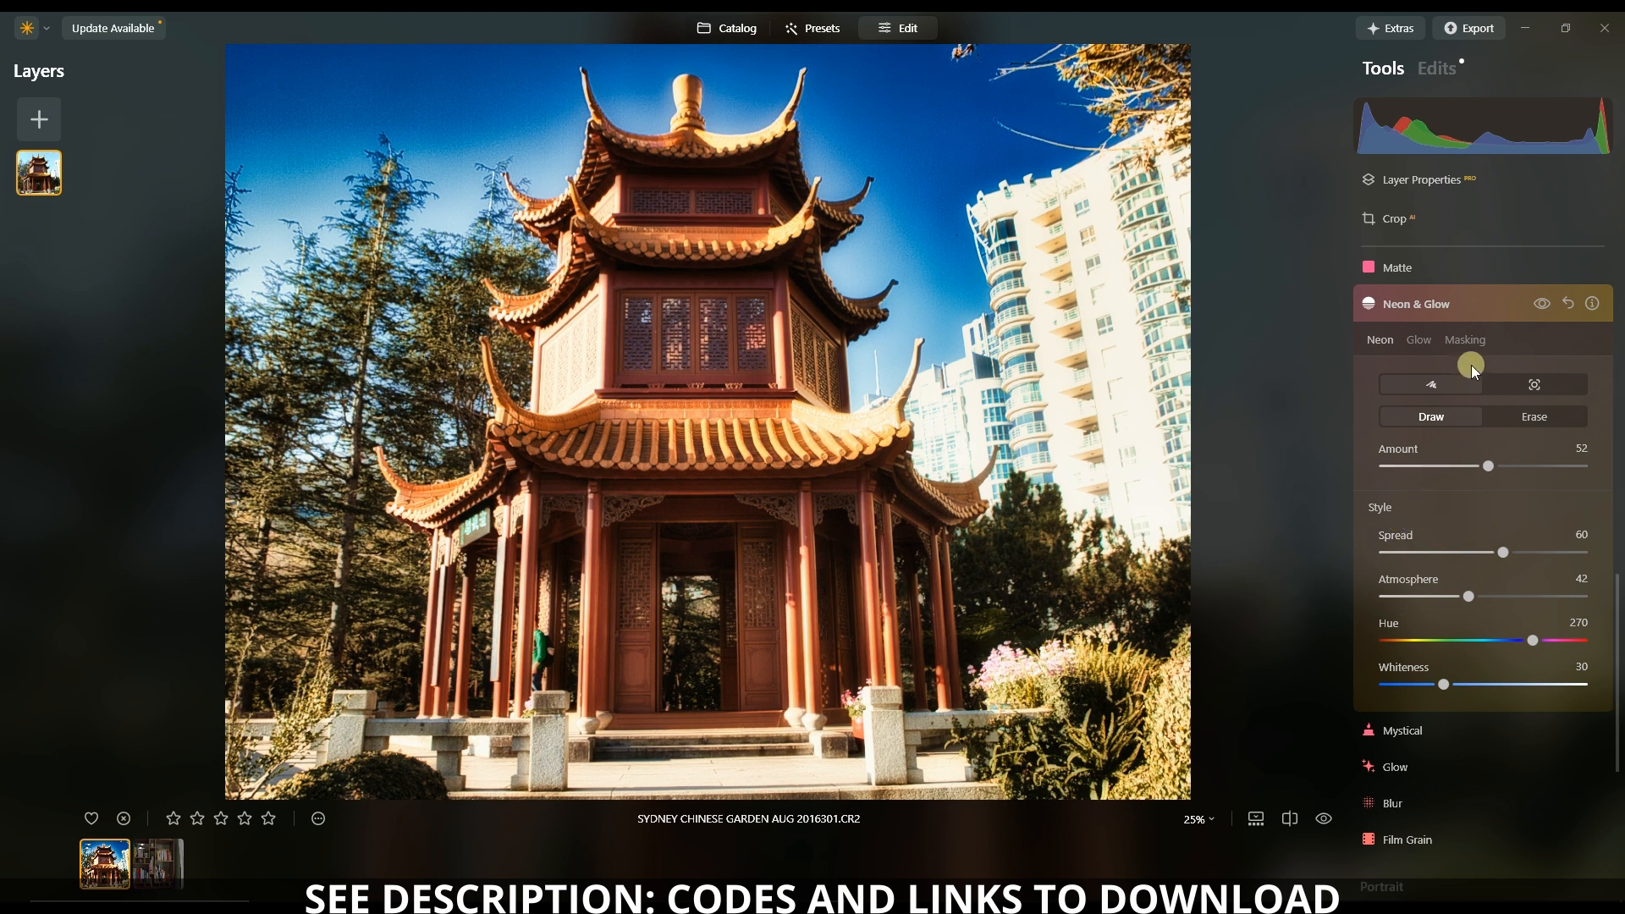
{"action": "left_click", "coordinate": [1407, 306]}
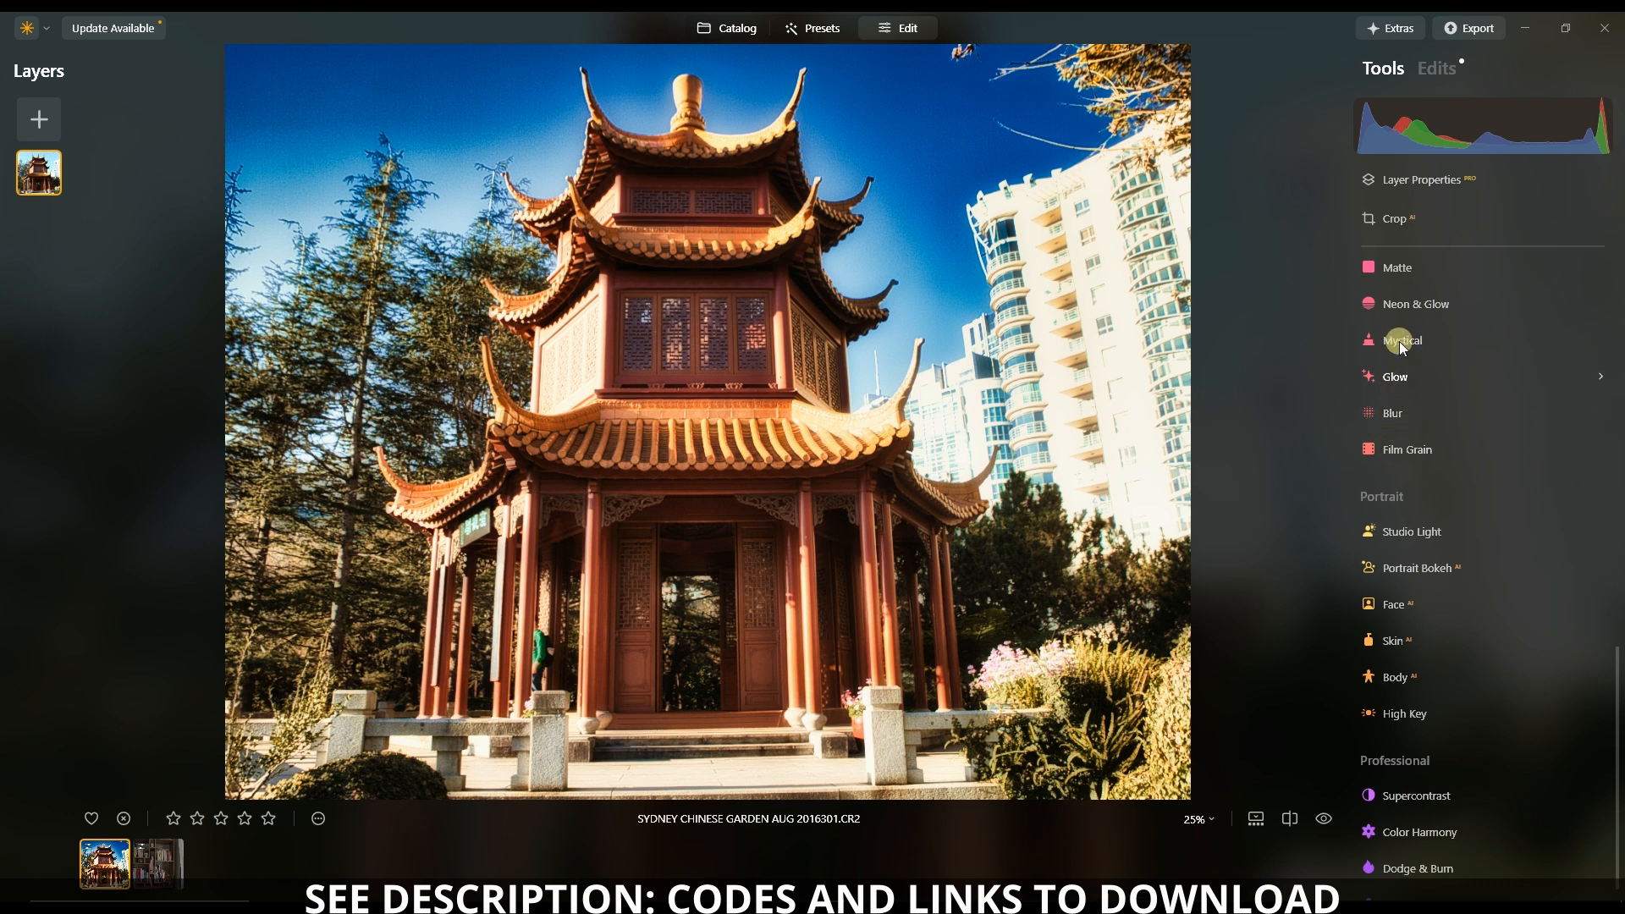
Add the Matte effect to the photo with Amount 22
{"action": "left_click", "coordinate": [1414, 269]}
{"action": "left_click_drag", "start_coordinate": [1405, 399], "coordinate": [1430, 403]}
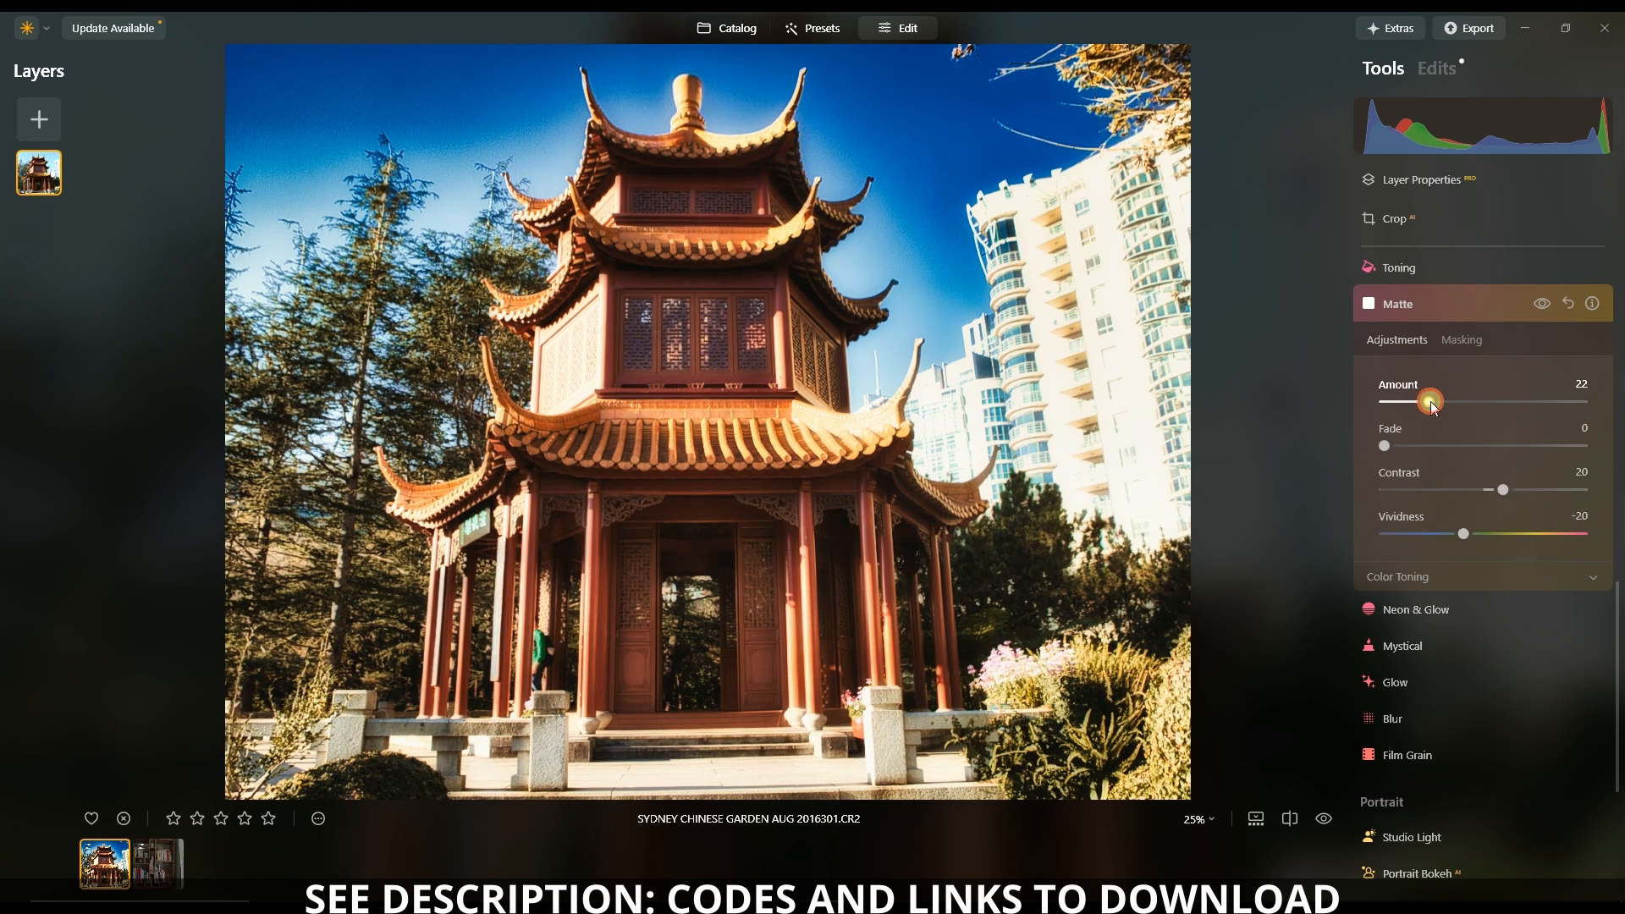
{"action": "left_click", "coordinate": [1422, 297]}
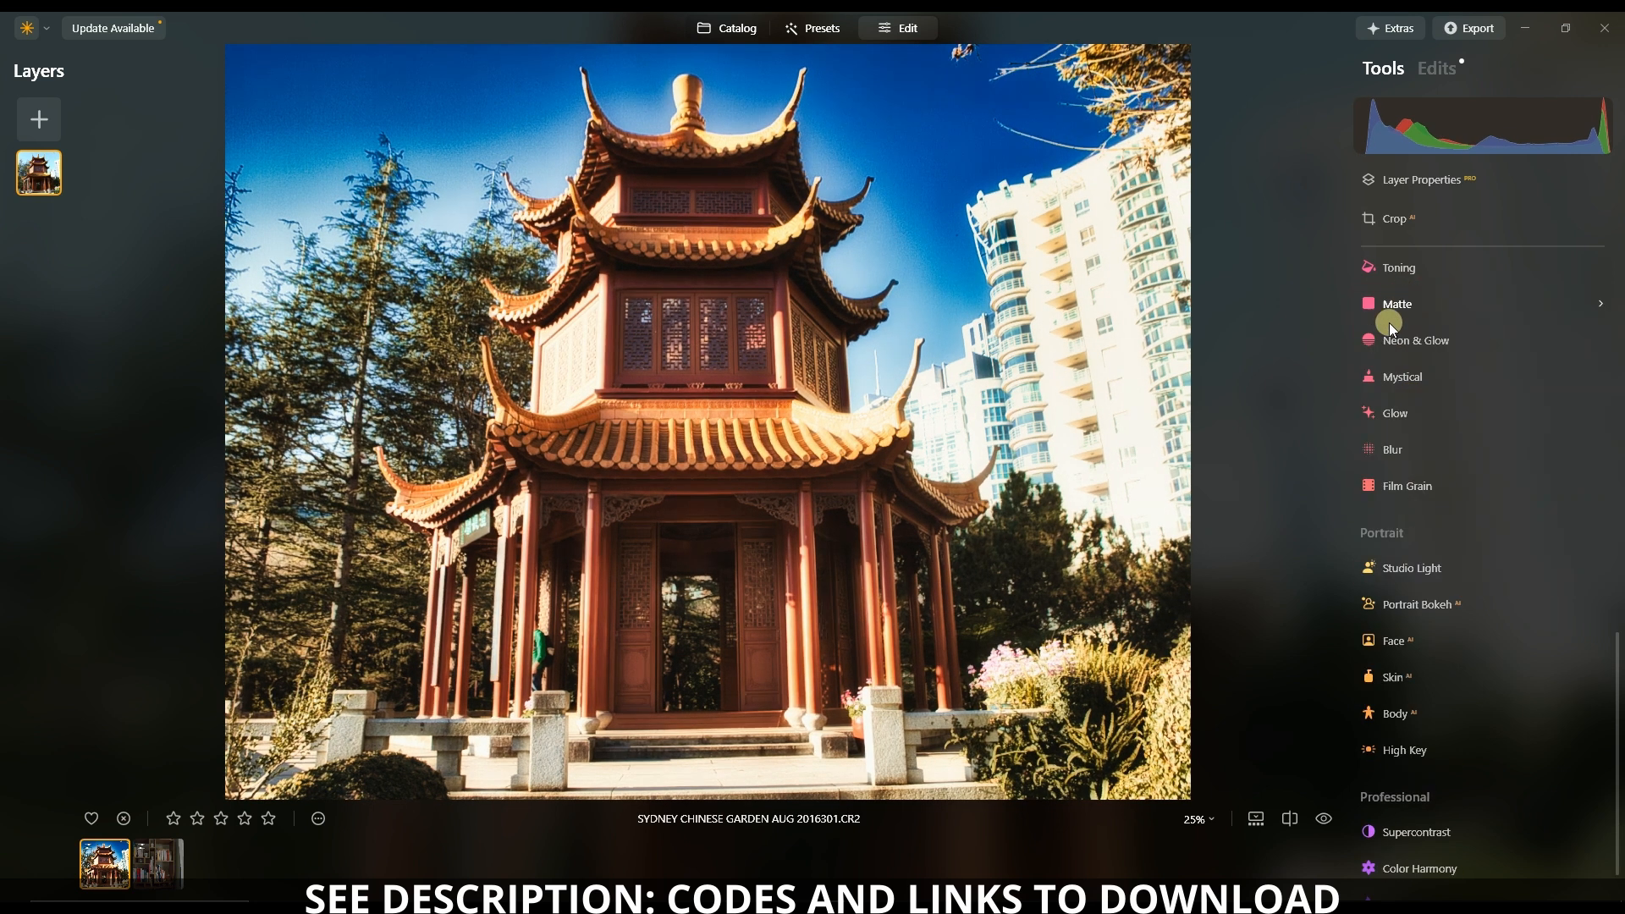
Tone the photo with Shadows Saturation 41 and Hue 223, and Highlights Saturation about 48
{"action": "left_click", "coordinate": [1425, 268]}
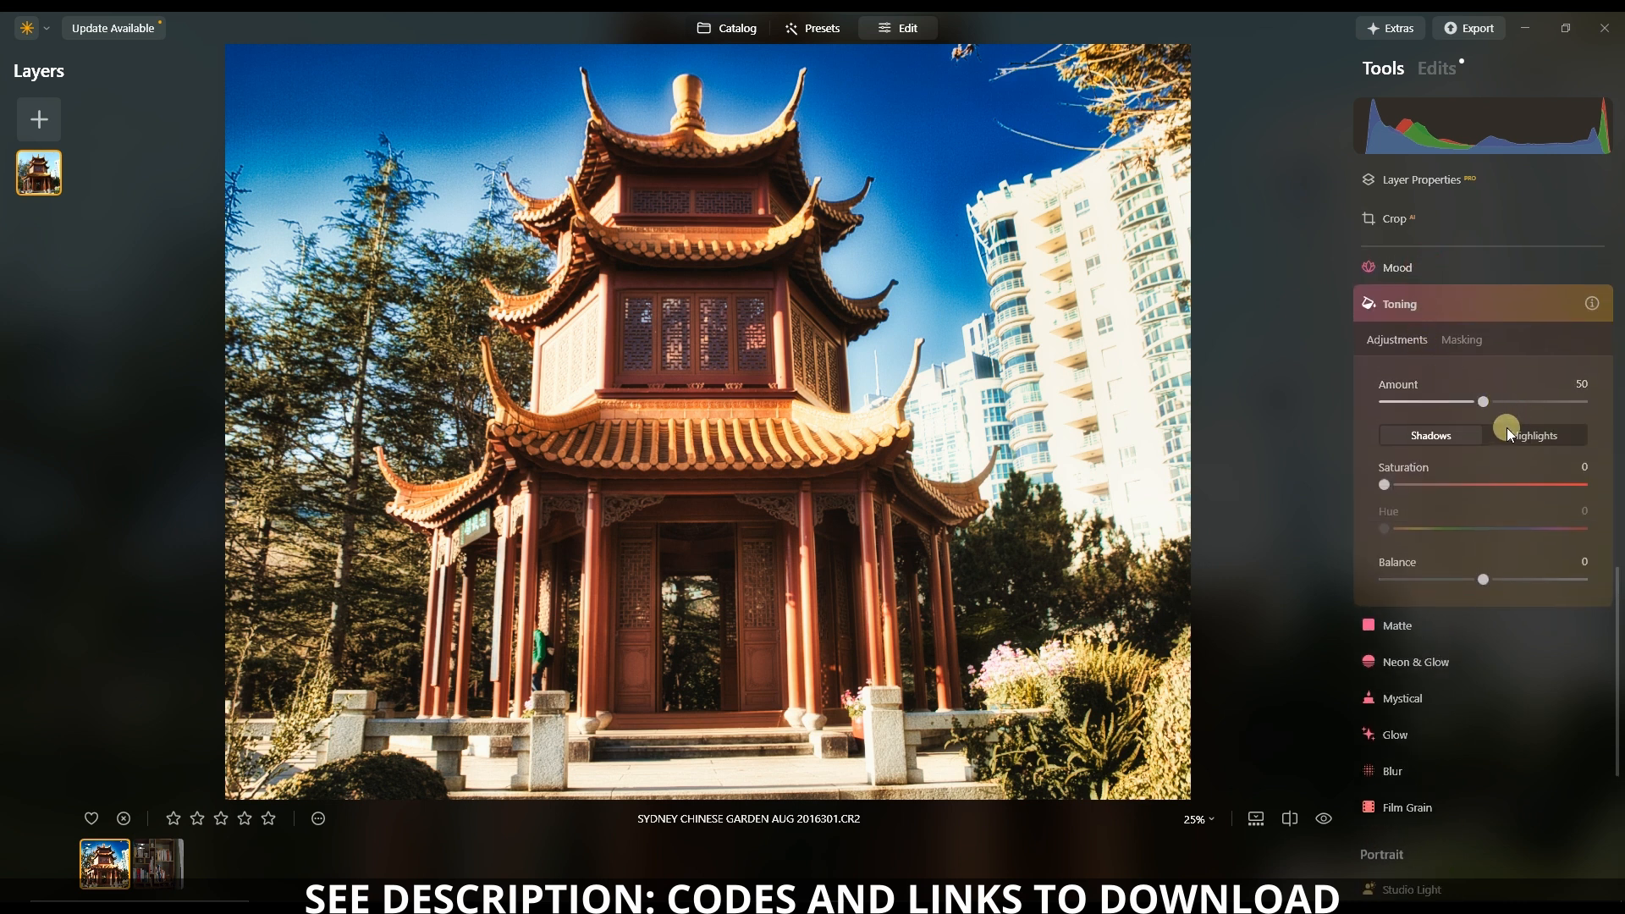
{"action": "left_click_drag", "start_coordinate": [1389, 487], "coordinate": [1474, 499]}
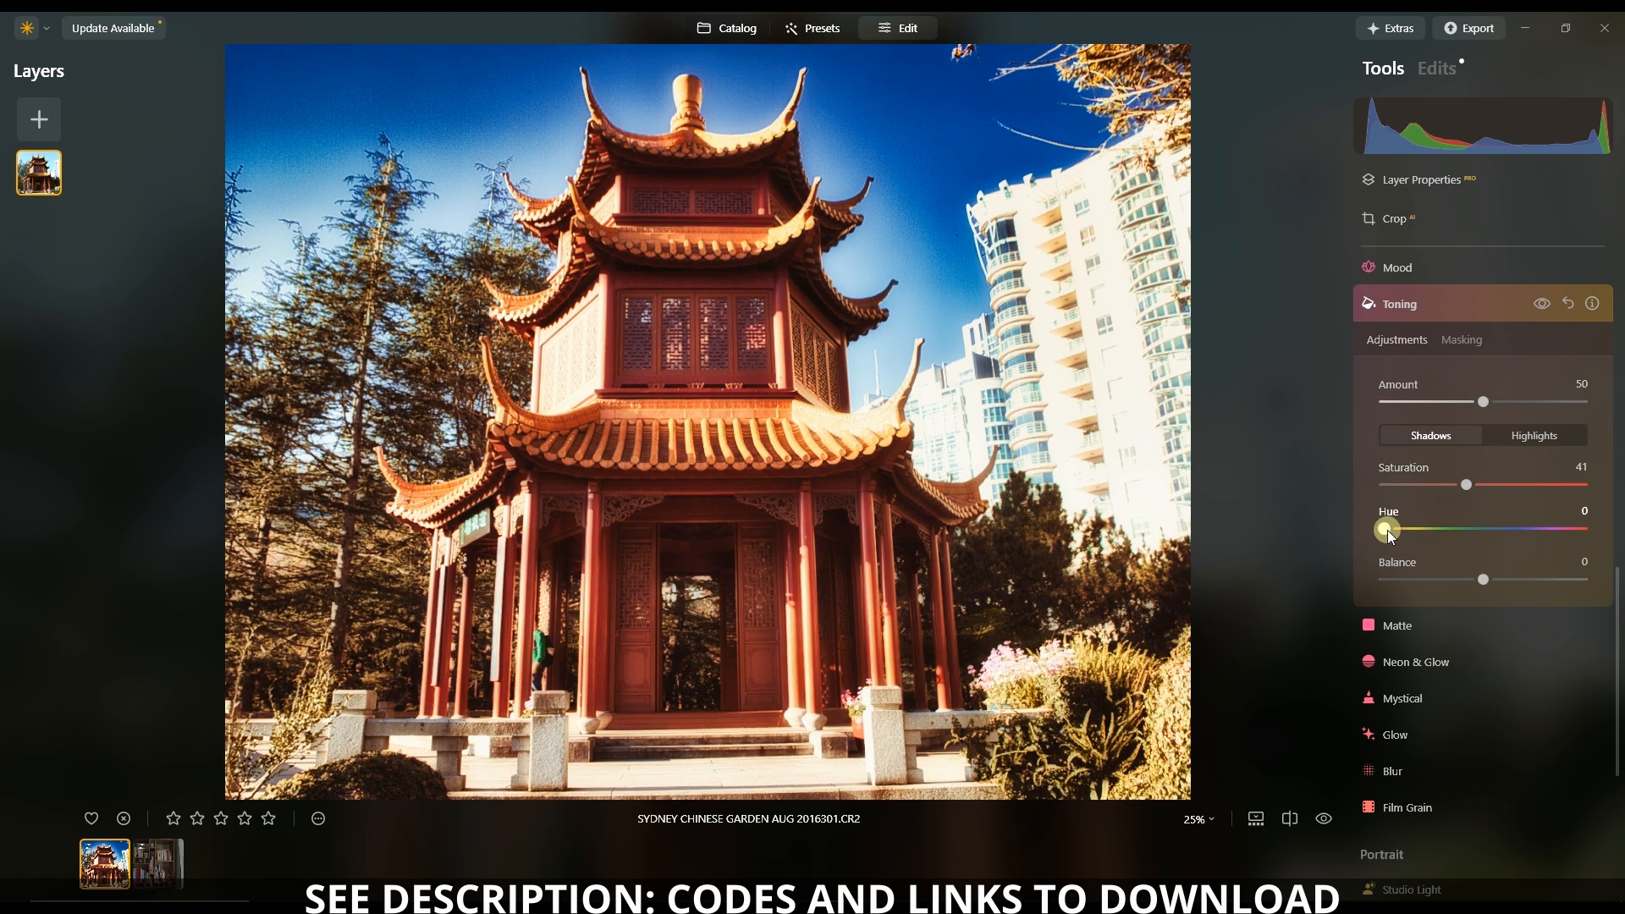
{"action": "left_click_drag", "start_coordinate": [1388, 530], "coordinate": [1510, 548]}
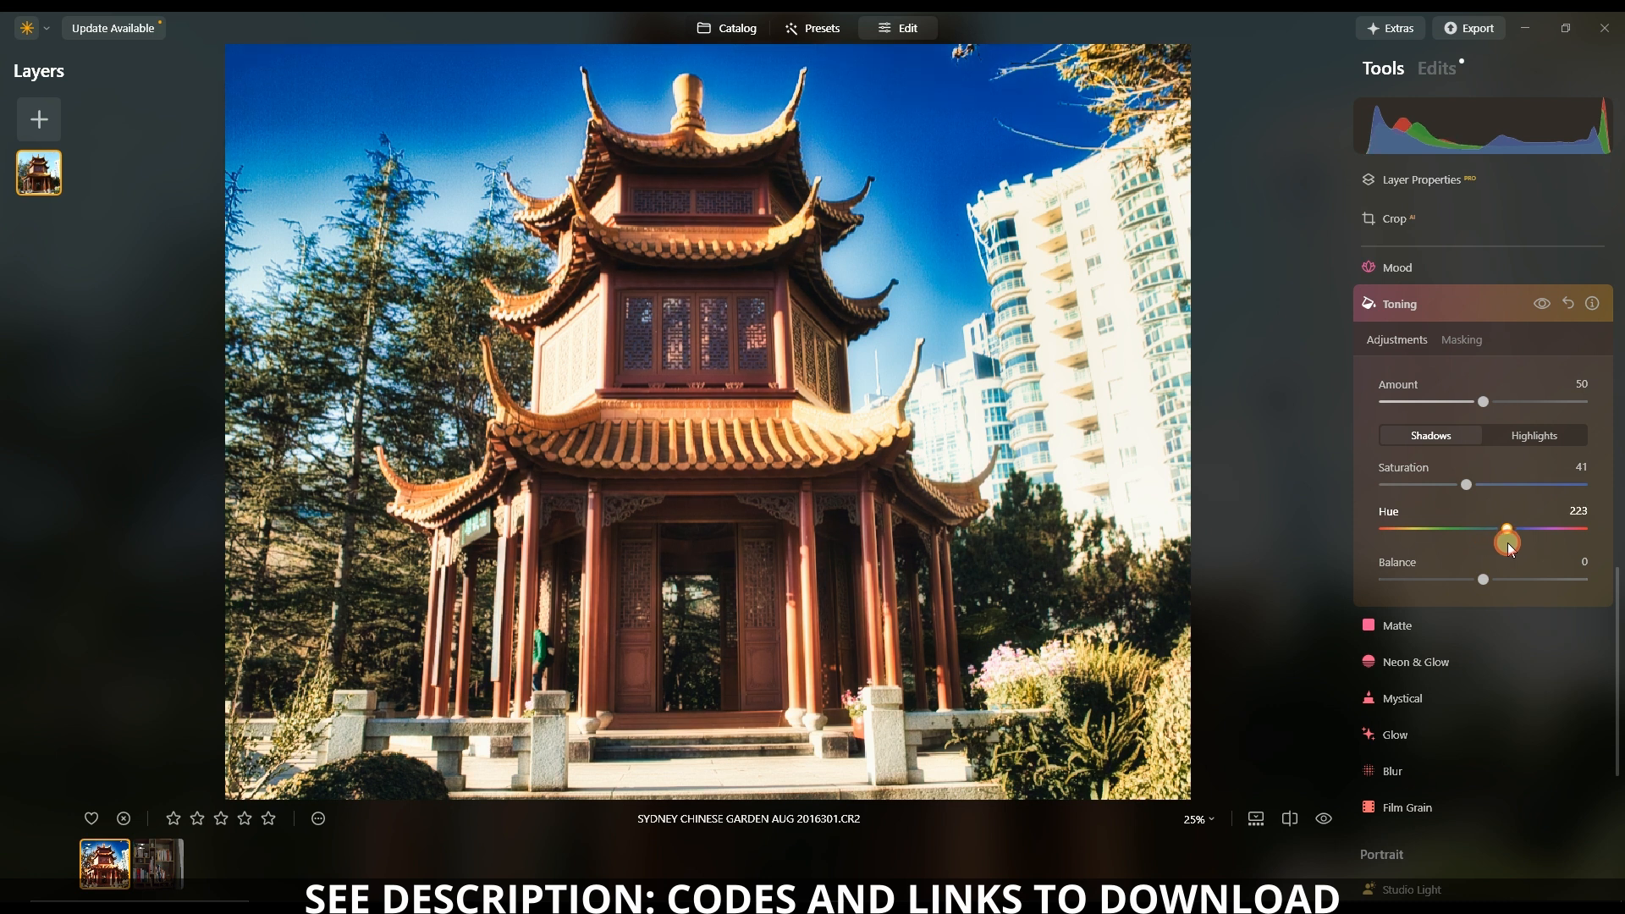
{"action": "left_click", "coordinate": [1523, 437]}
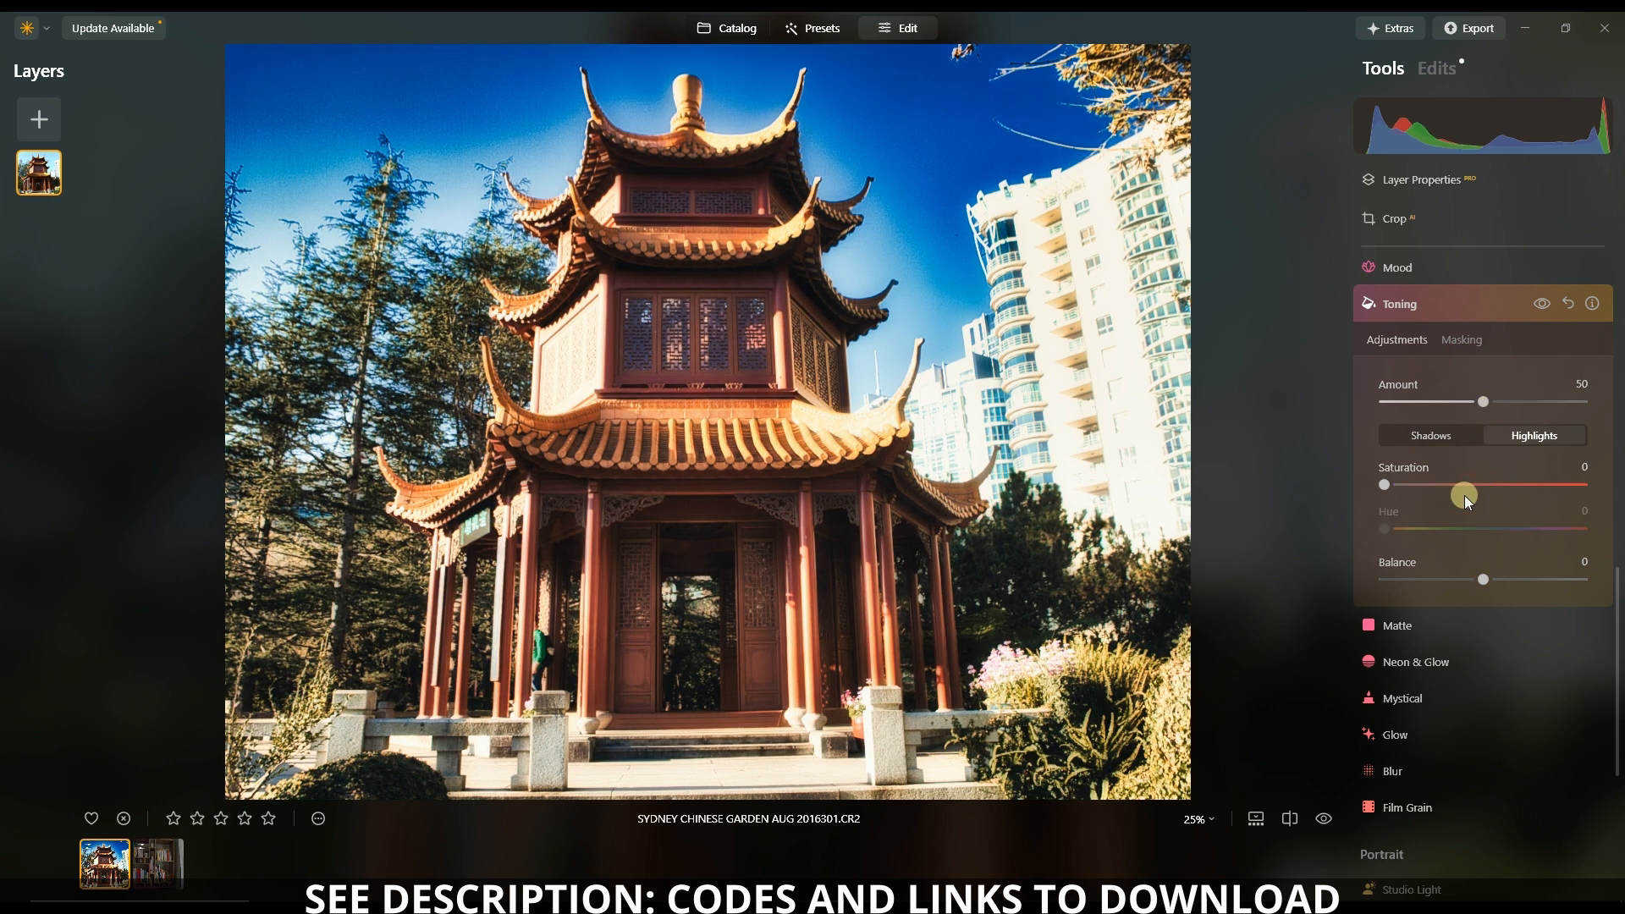
{"action": "left_click_drag", "start_coordinate": [1391, 487], "coordinate": [1482, 503]}
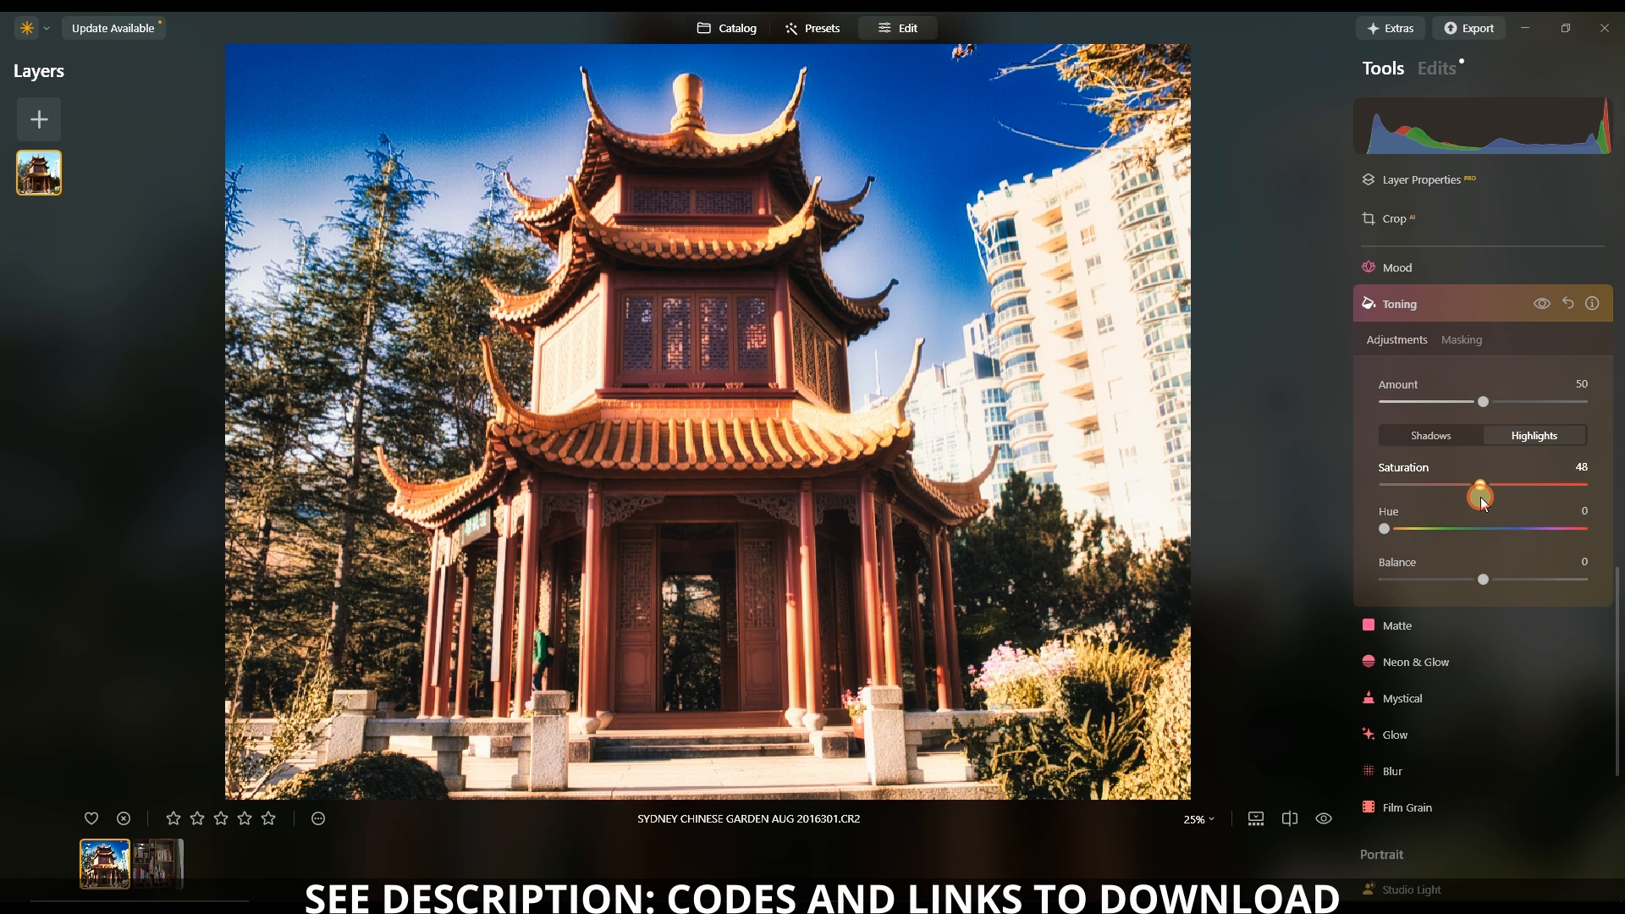
{"action": "left_click_drag", "start_coordinate": [1481, 501], "coordinate": [1477, 499]}
{"action": "left_click", "coordinate": [1433, 320]}
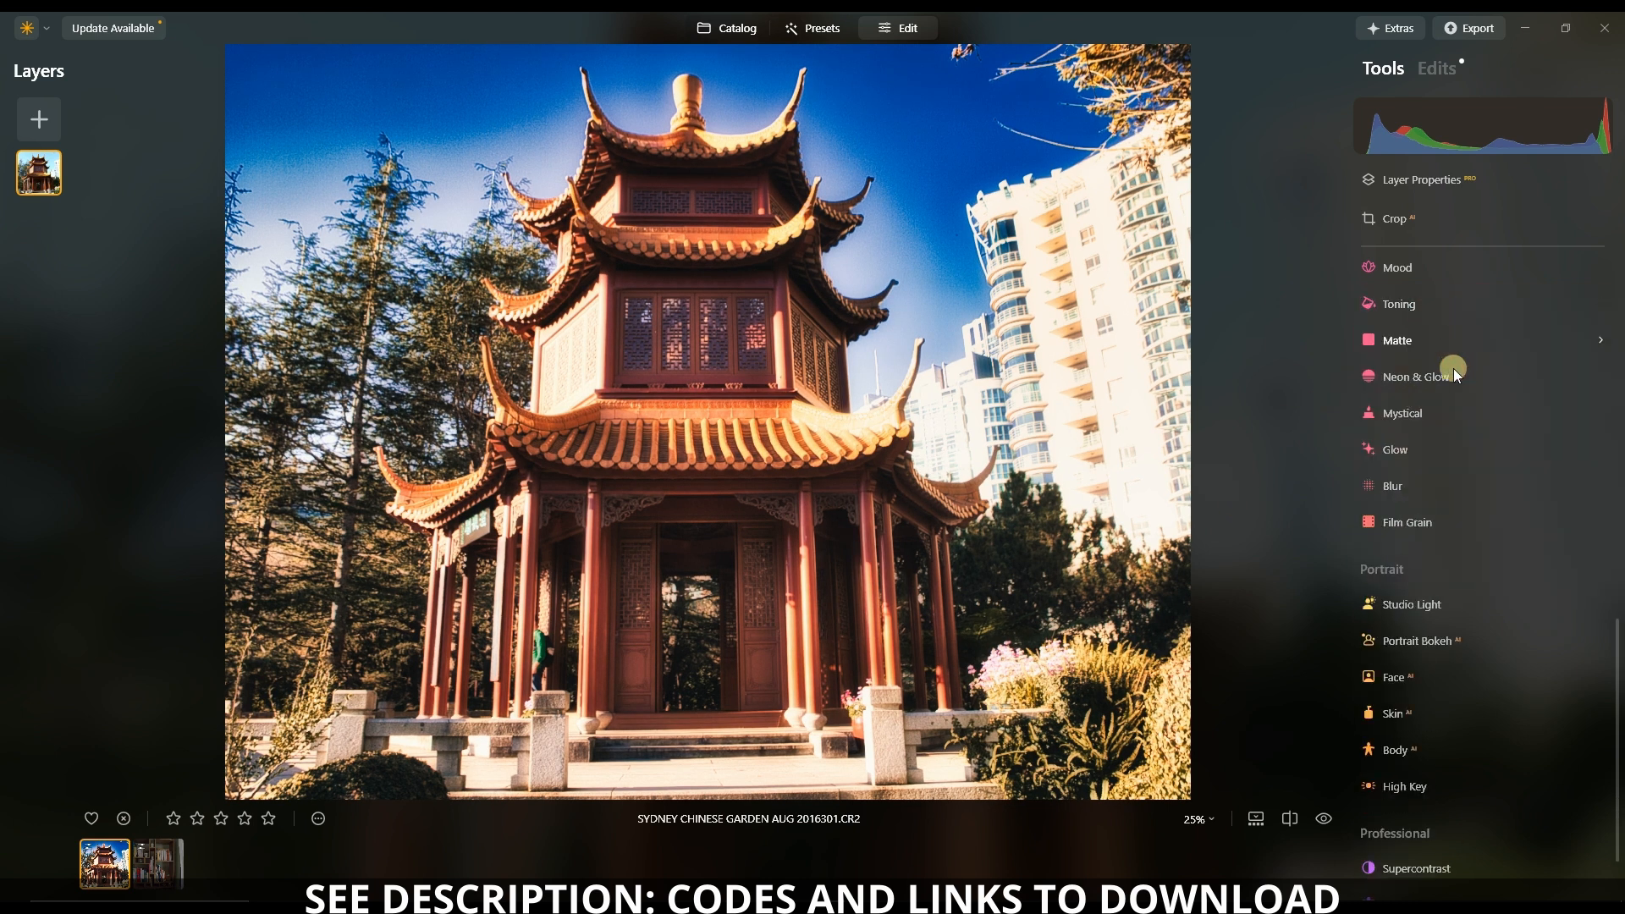
Apply Supercontrast with Highlights Contrast 44, Midtones Contrast 54 and Shadows Contrast about 44
{"action": "scroll", "coordinate": [1490, 670], "scroll_direction": "down", "scroll_amount": 2}
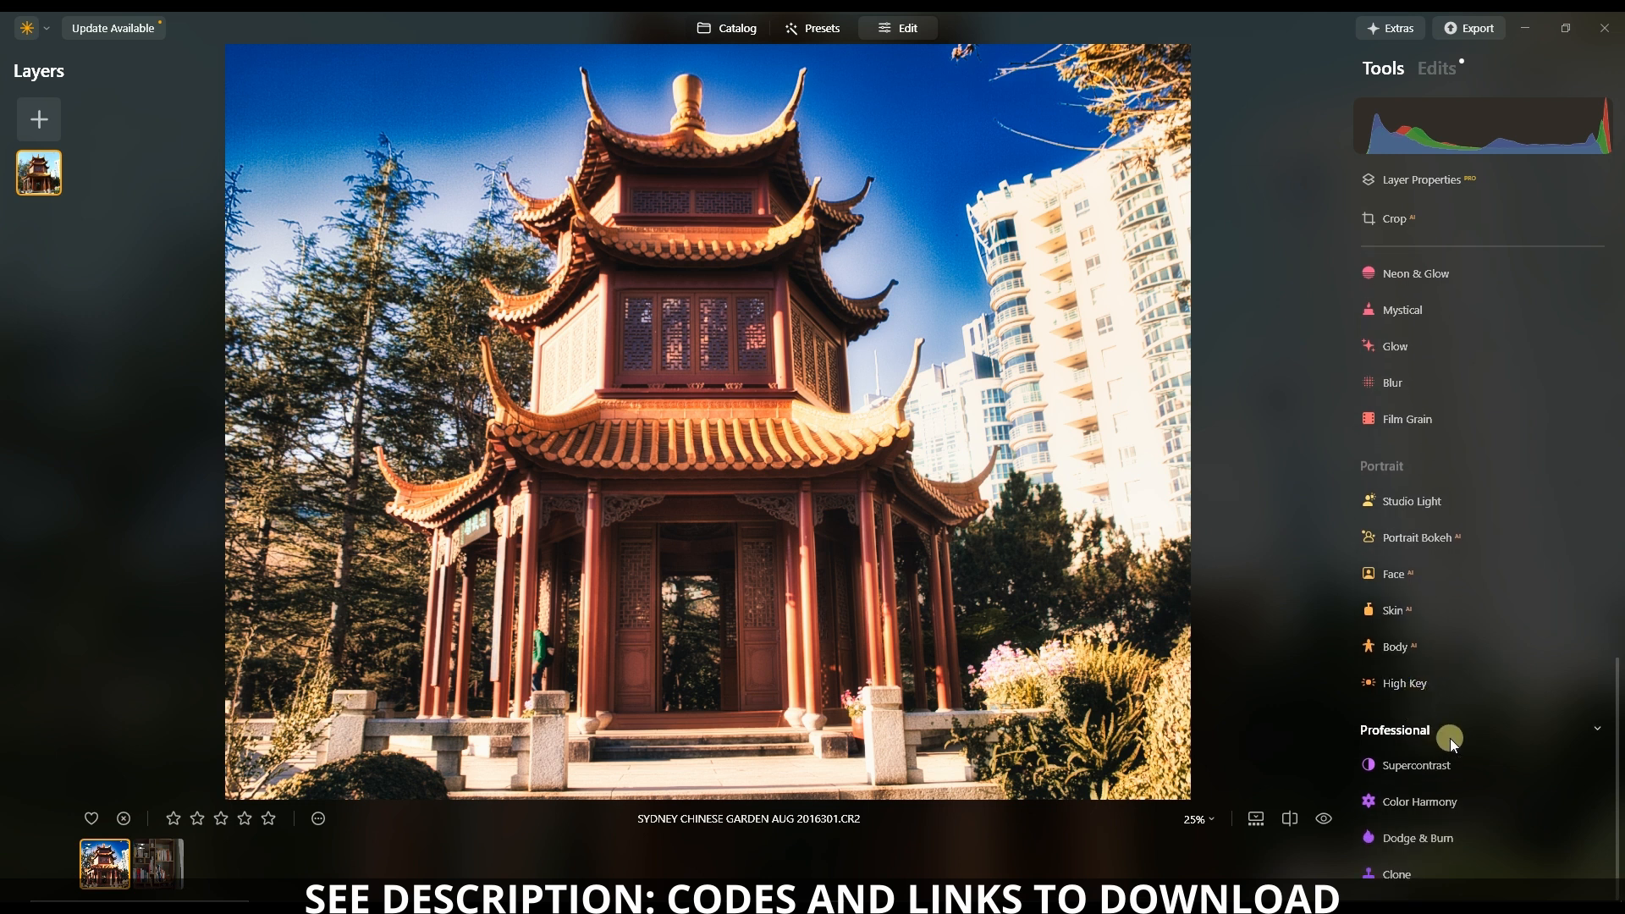
{"action": "left_click", "coordinate": [1431, 764]}
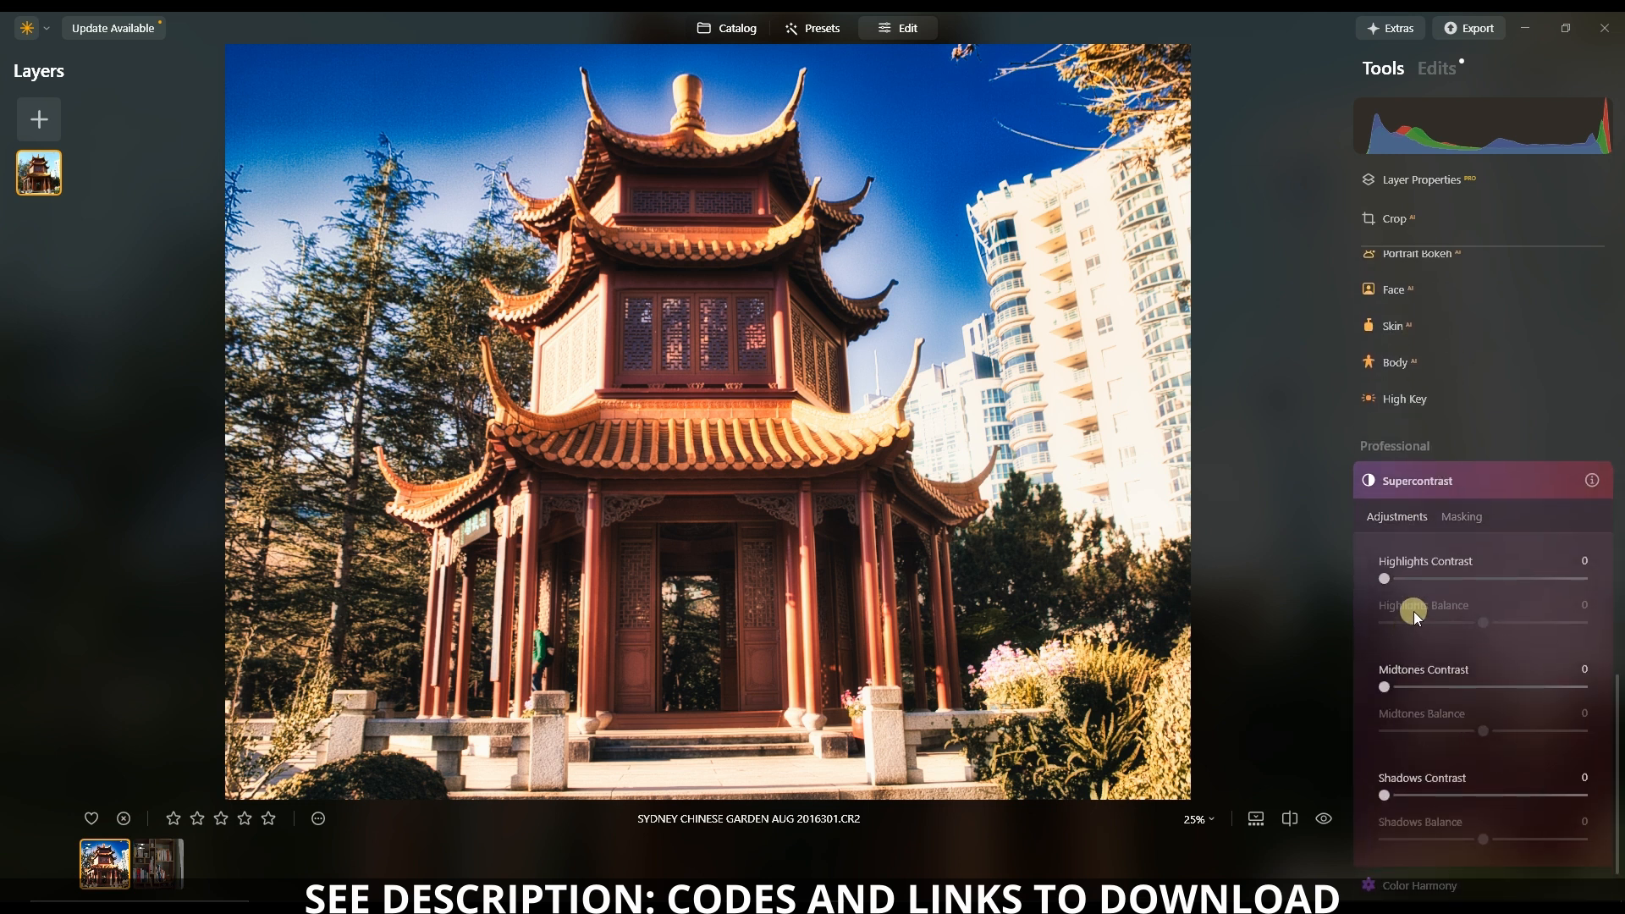
{"action": "left_click_drag", "start_coordinate": [1388, 579], "coordinate": [1474, 582]}
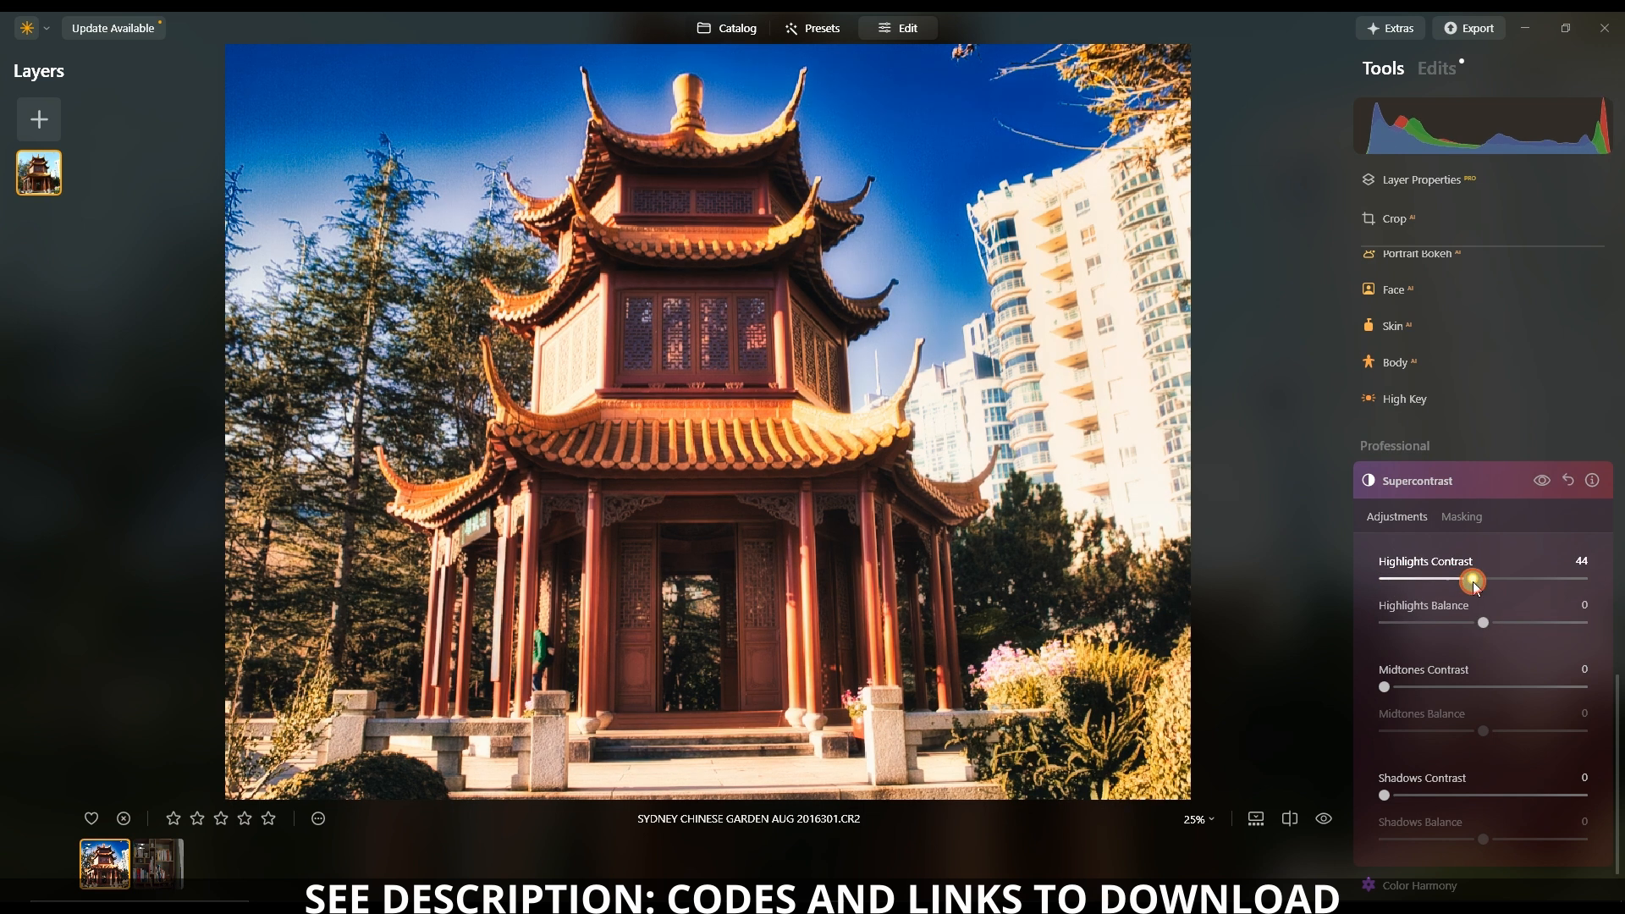
{"action": "left_click_drag", "start_coordinate": [1385, 687], "coordinate": [1493, 690]}
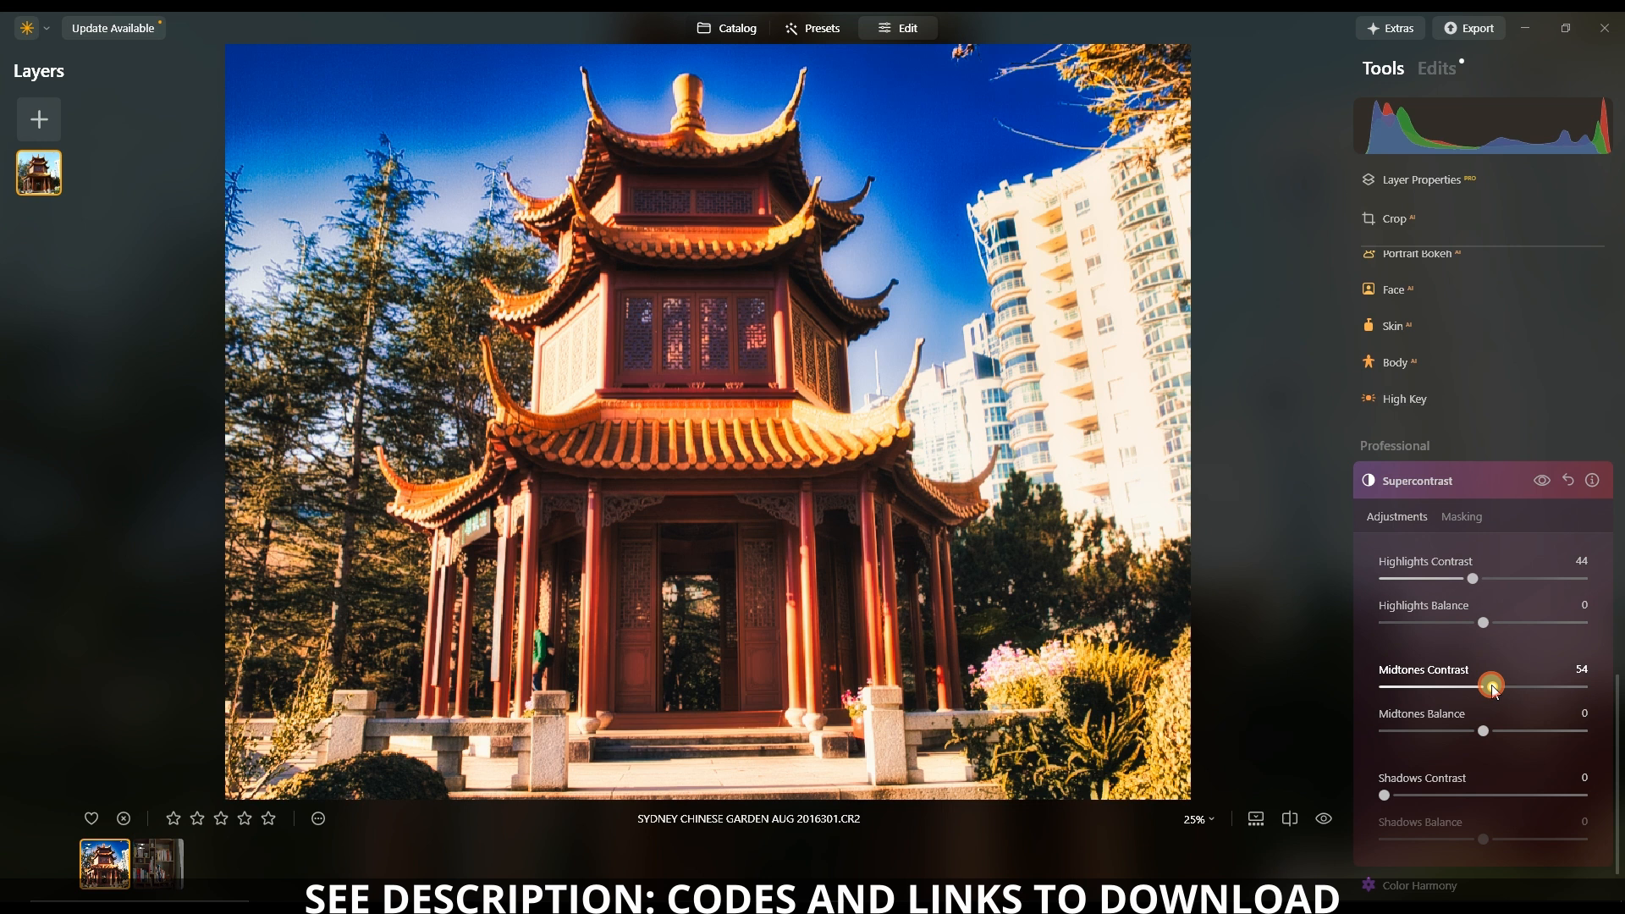
{"action": "left_click_drag", "start_coordinate": [1385, 795], "coordinate": [1477, 802]}
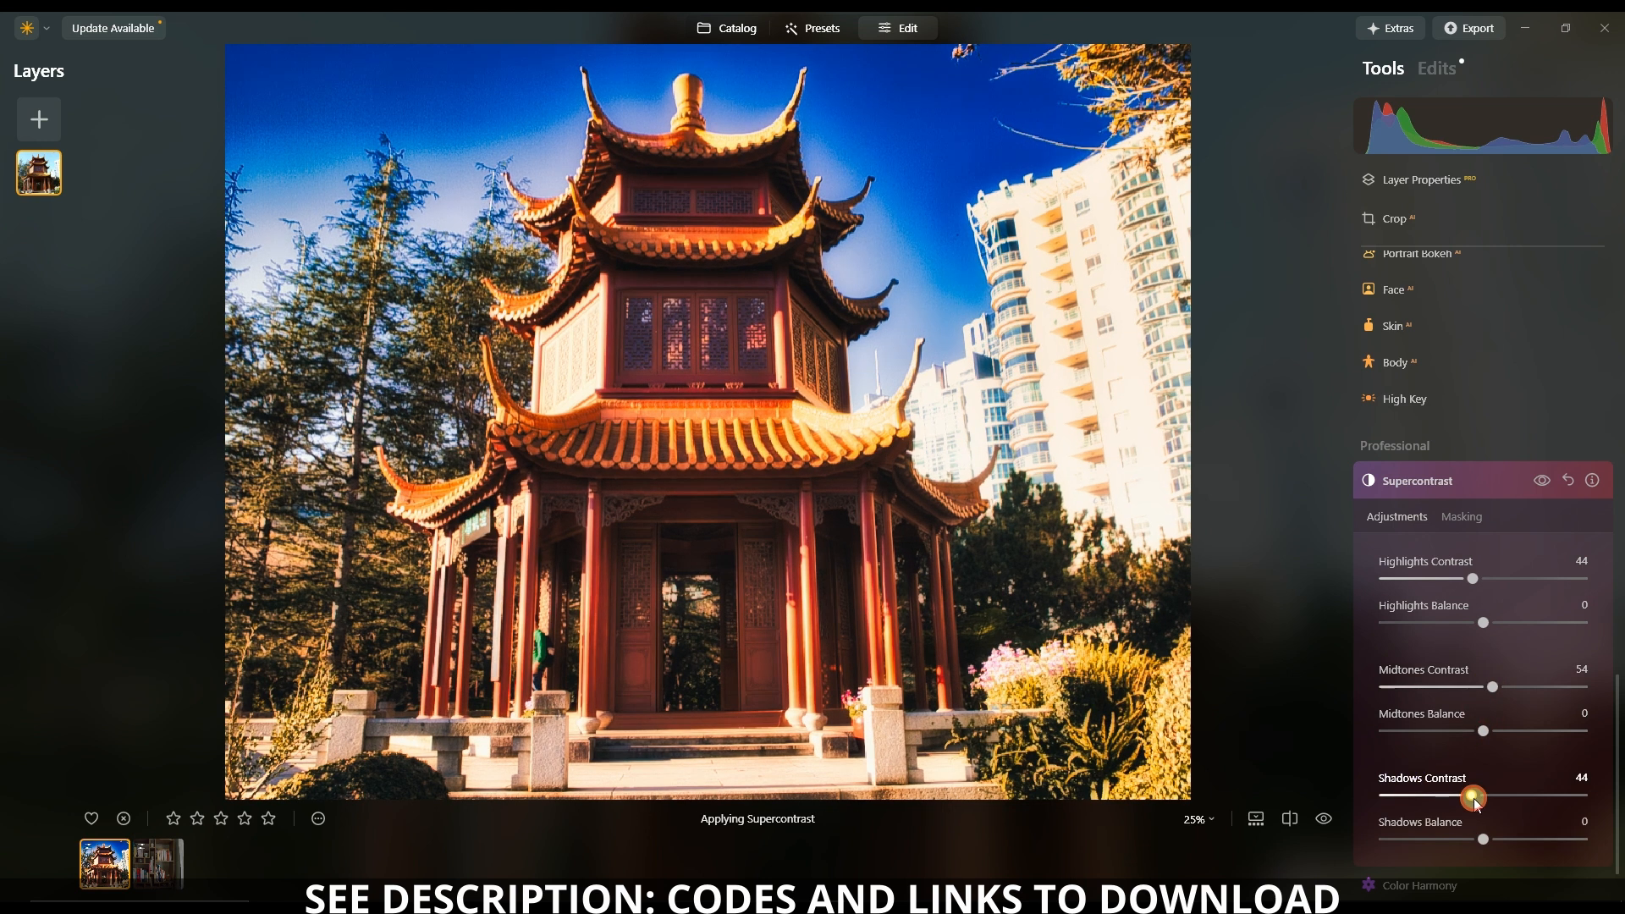
{"action": "left_click", "coordinate": [1440, 479]}
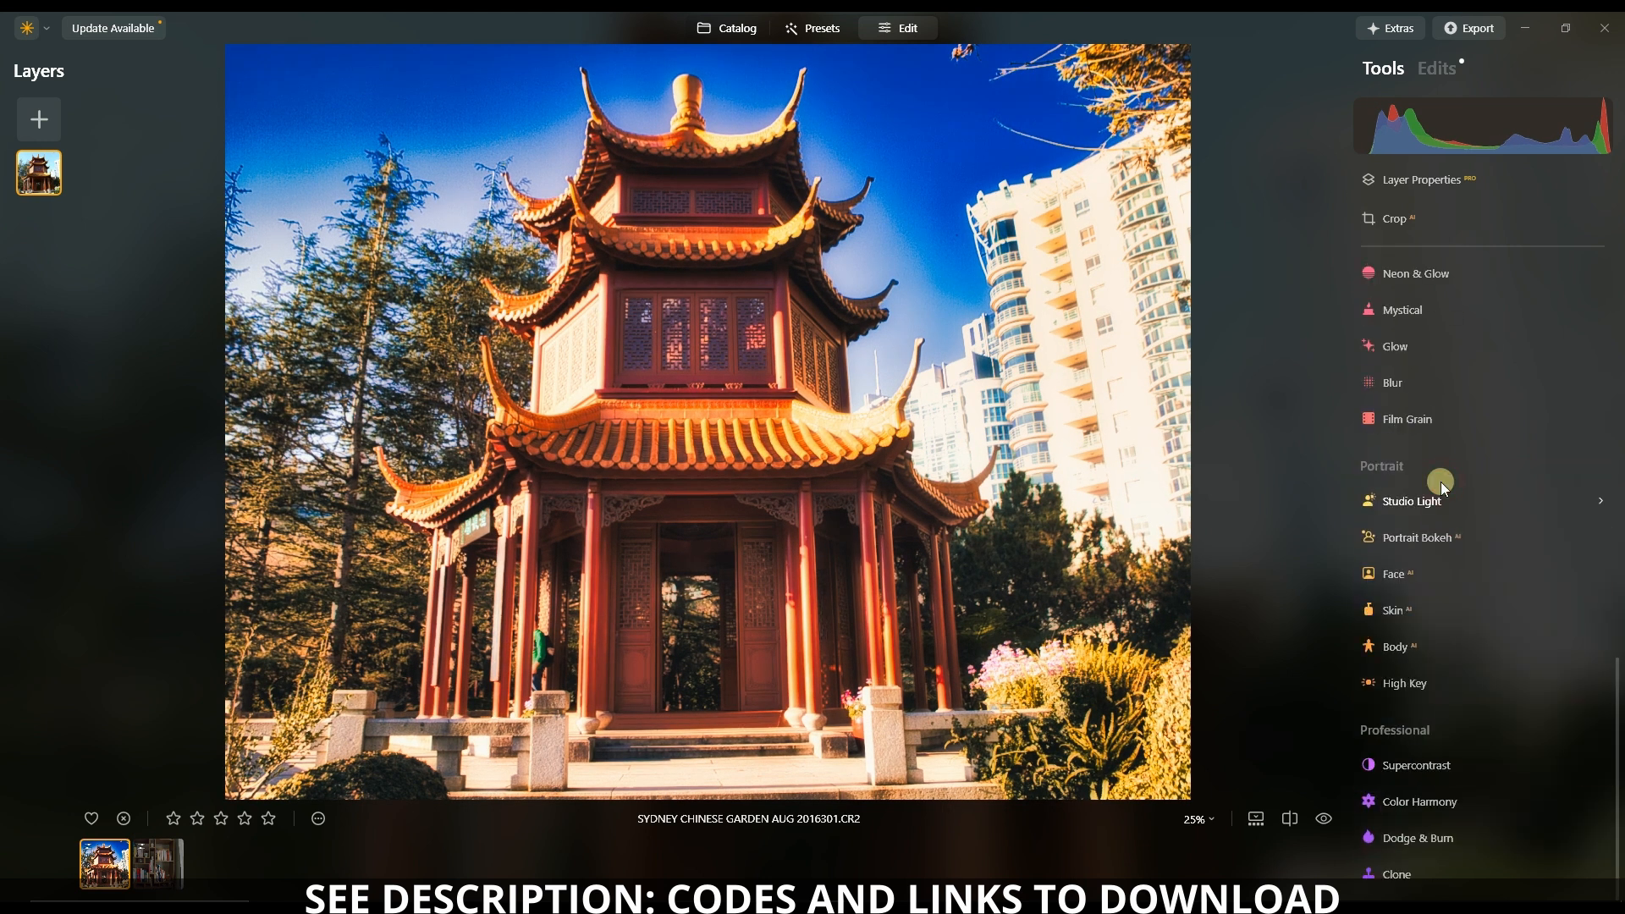
Apply Color Harmony with Warmth 11 and a slightly raised Brilliance
{"action": "left_click", "coordinate": [1449, 808]}
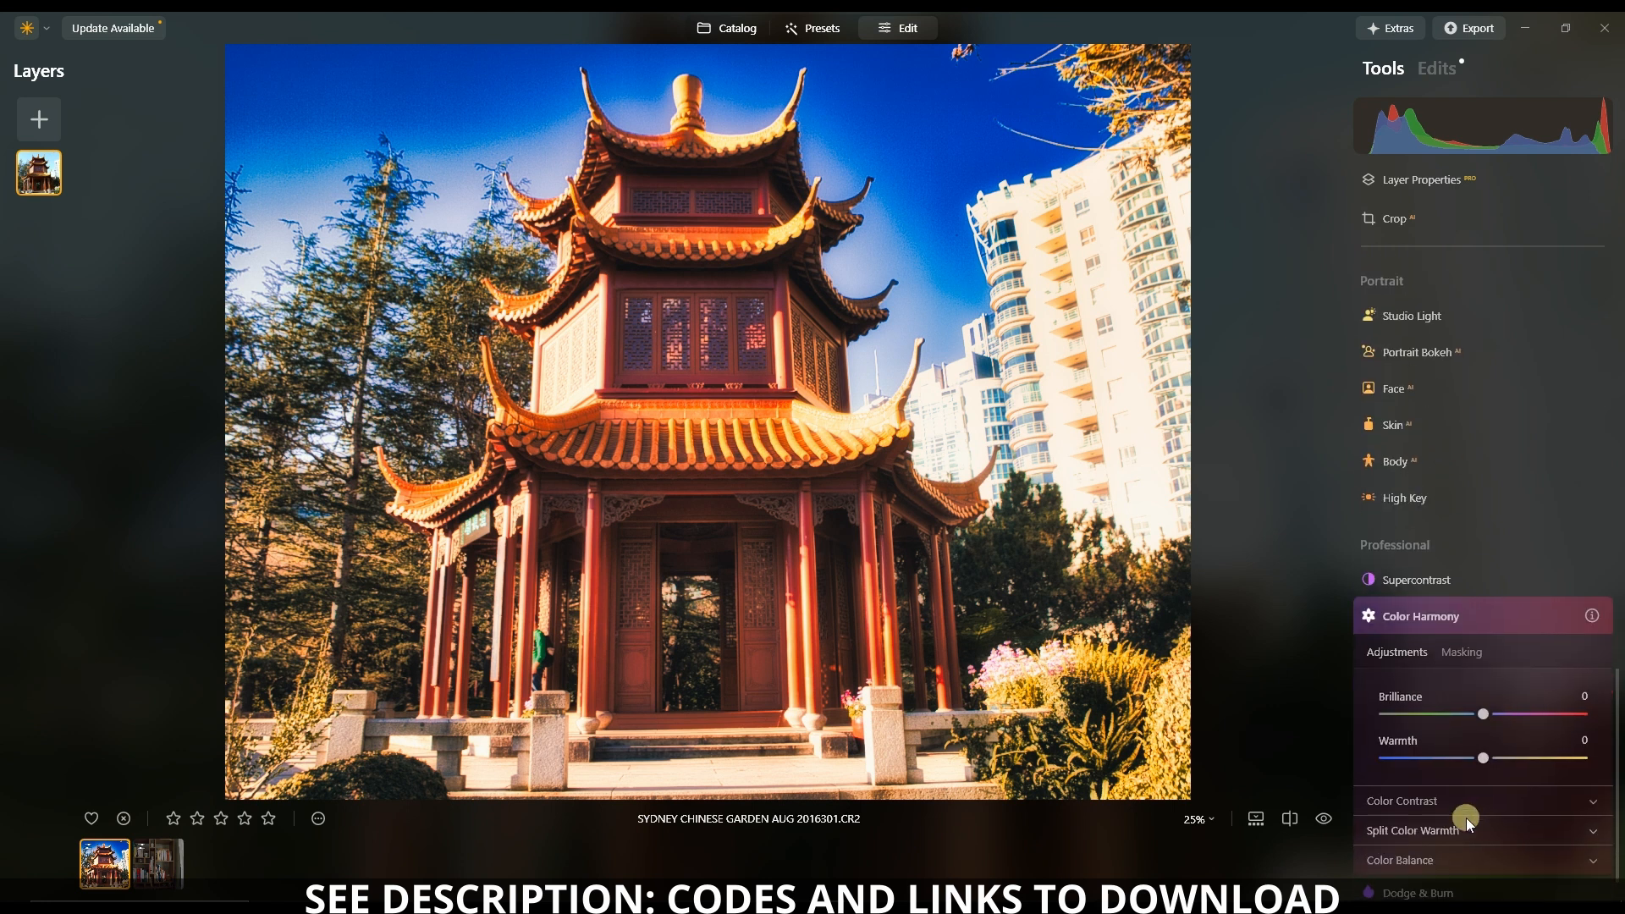
{"action": "left_click_drag", "start_coordinate": [1484, 708], "coordinate": [1498, 715]}
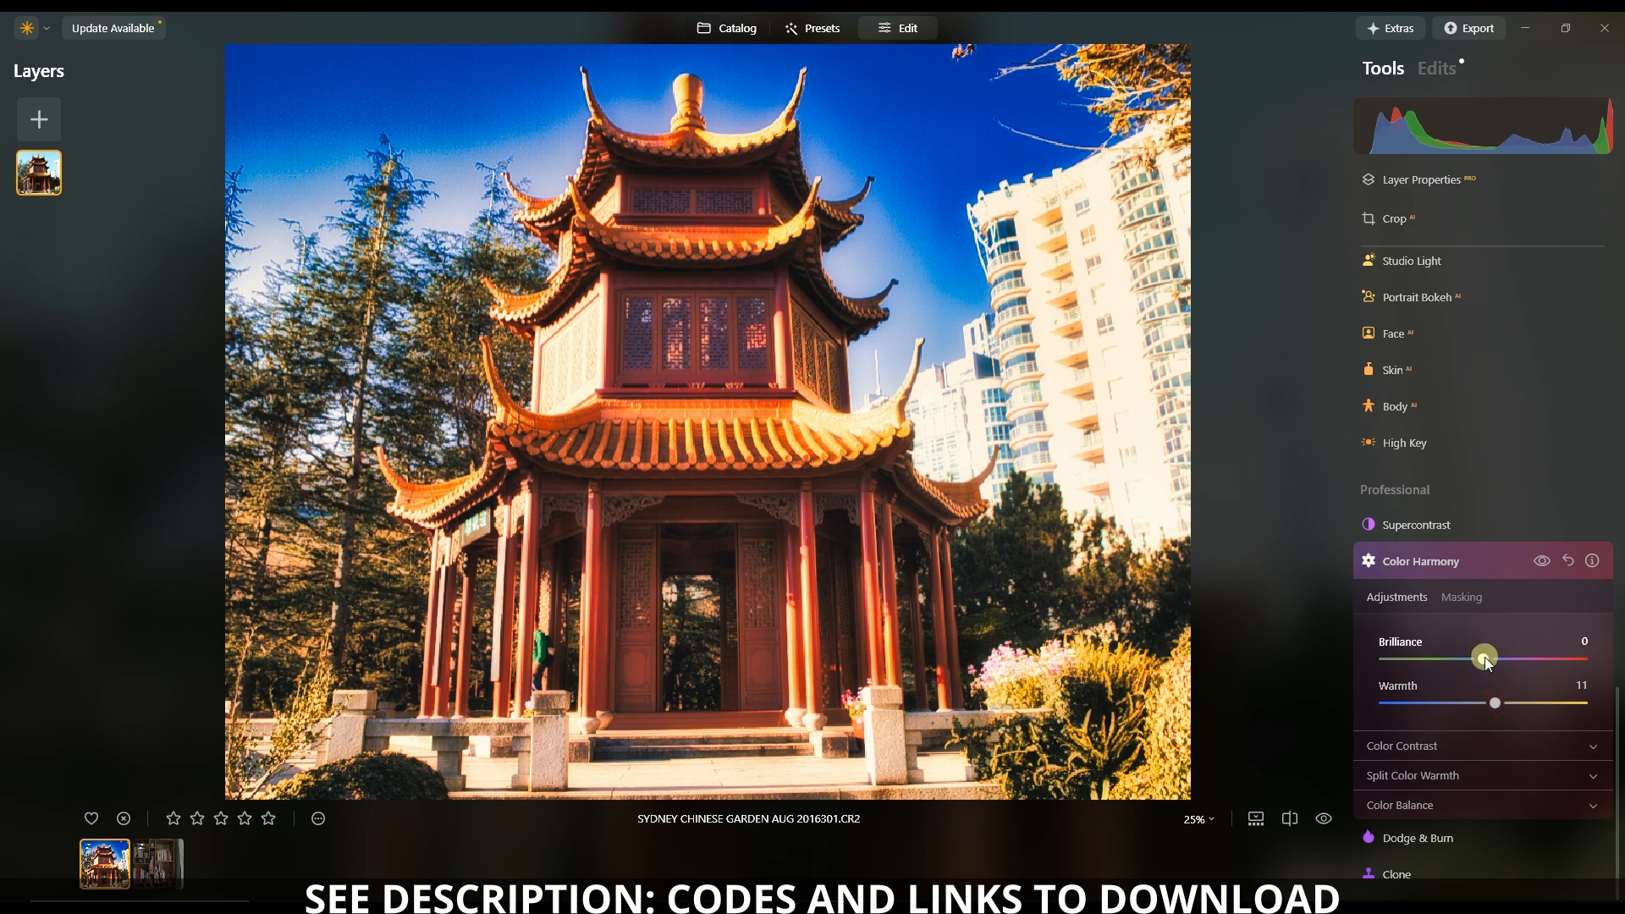
{"action": "mouse_move", "coordinate": [1483, 659]}
{"action": "left_mouse_down"}
{"action": "mouse_move", "coordinate": [1511, 672]}
{"action": "mouse_move", "coordinate": [1495, 671]}
{"action": "left_mouse_up"}
{"action": "left_click", "coordinate": [1466, 566]}
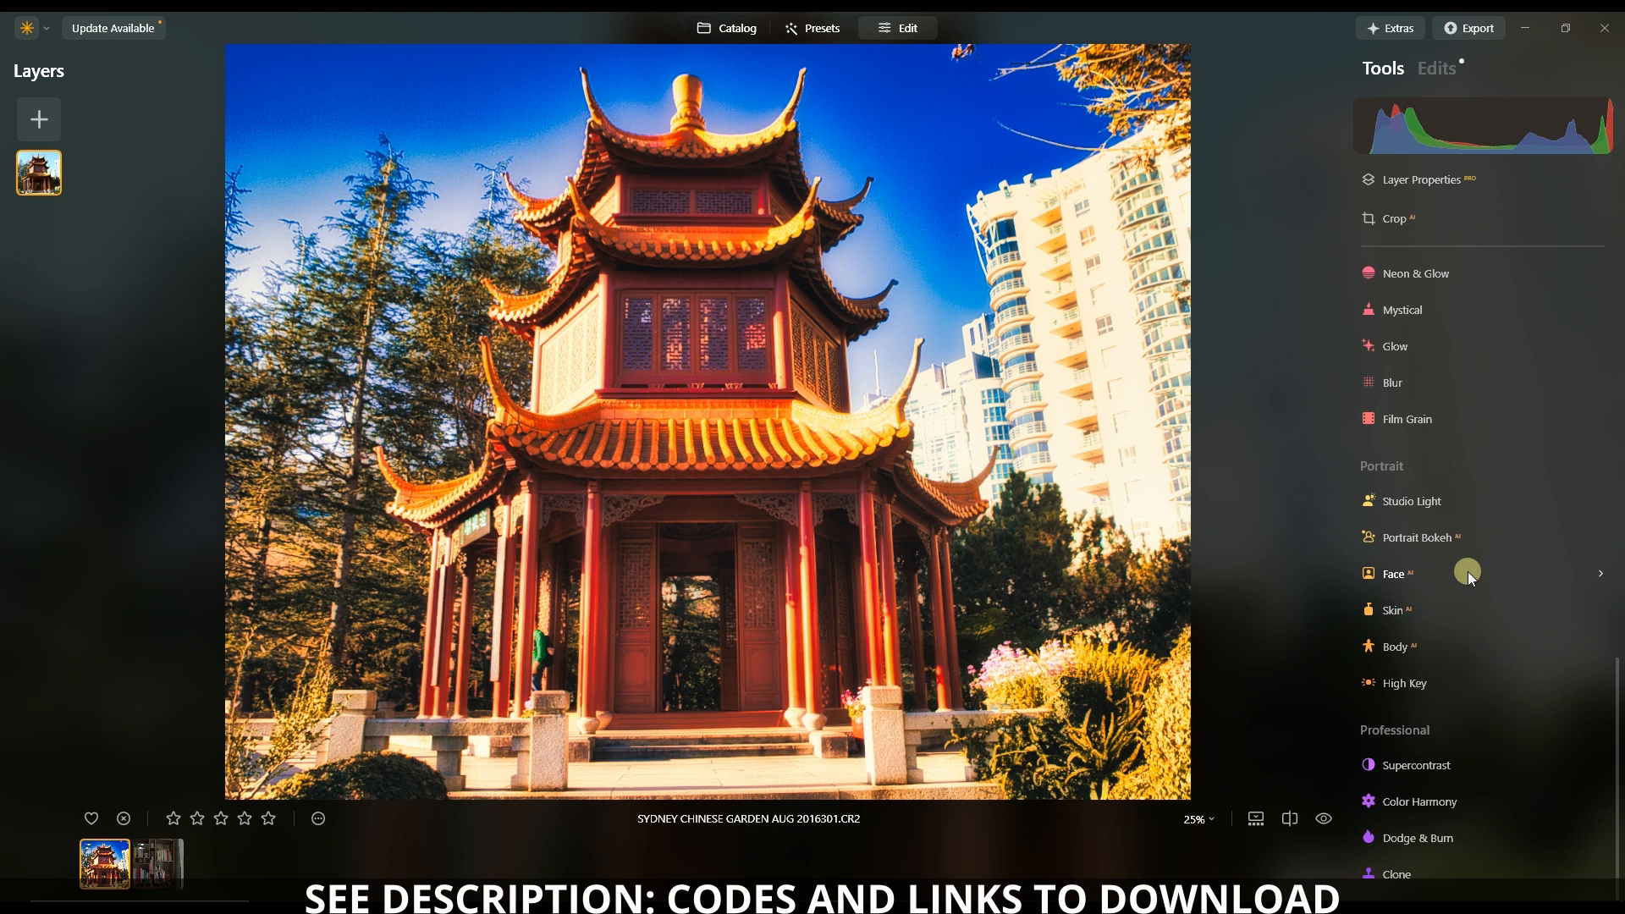
Compare the original with the finished edit by sweeping the before/after divider across the photo, and return to the normal view
{"action": "left_click", "coordinate": [1299, 823]}
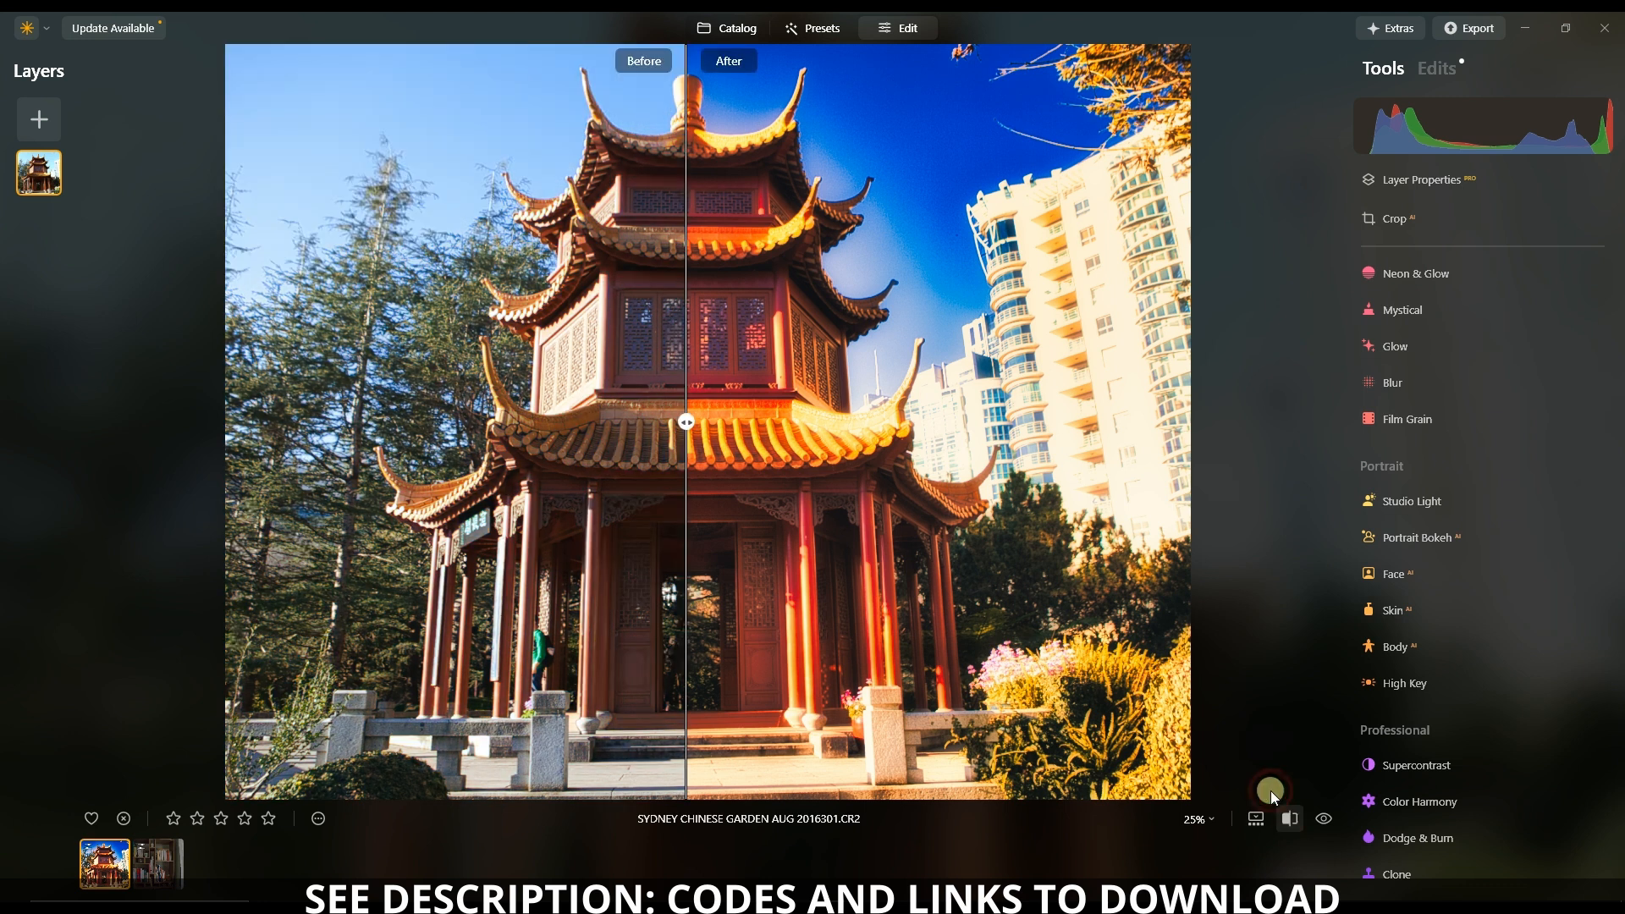
{"action": "left_click_drag", "start_coordinate": [688, 427], "coordinate": [35, 589]}
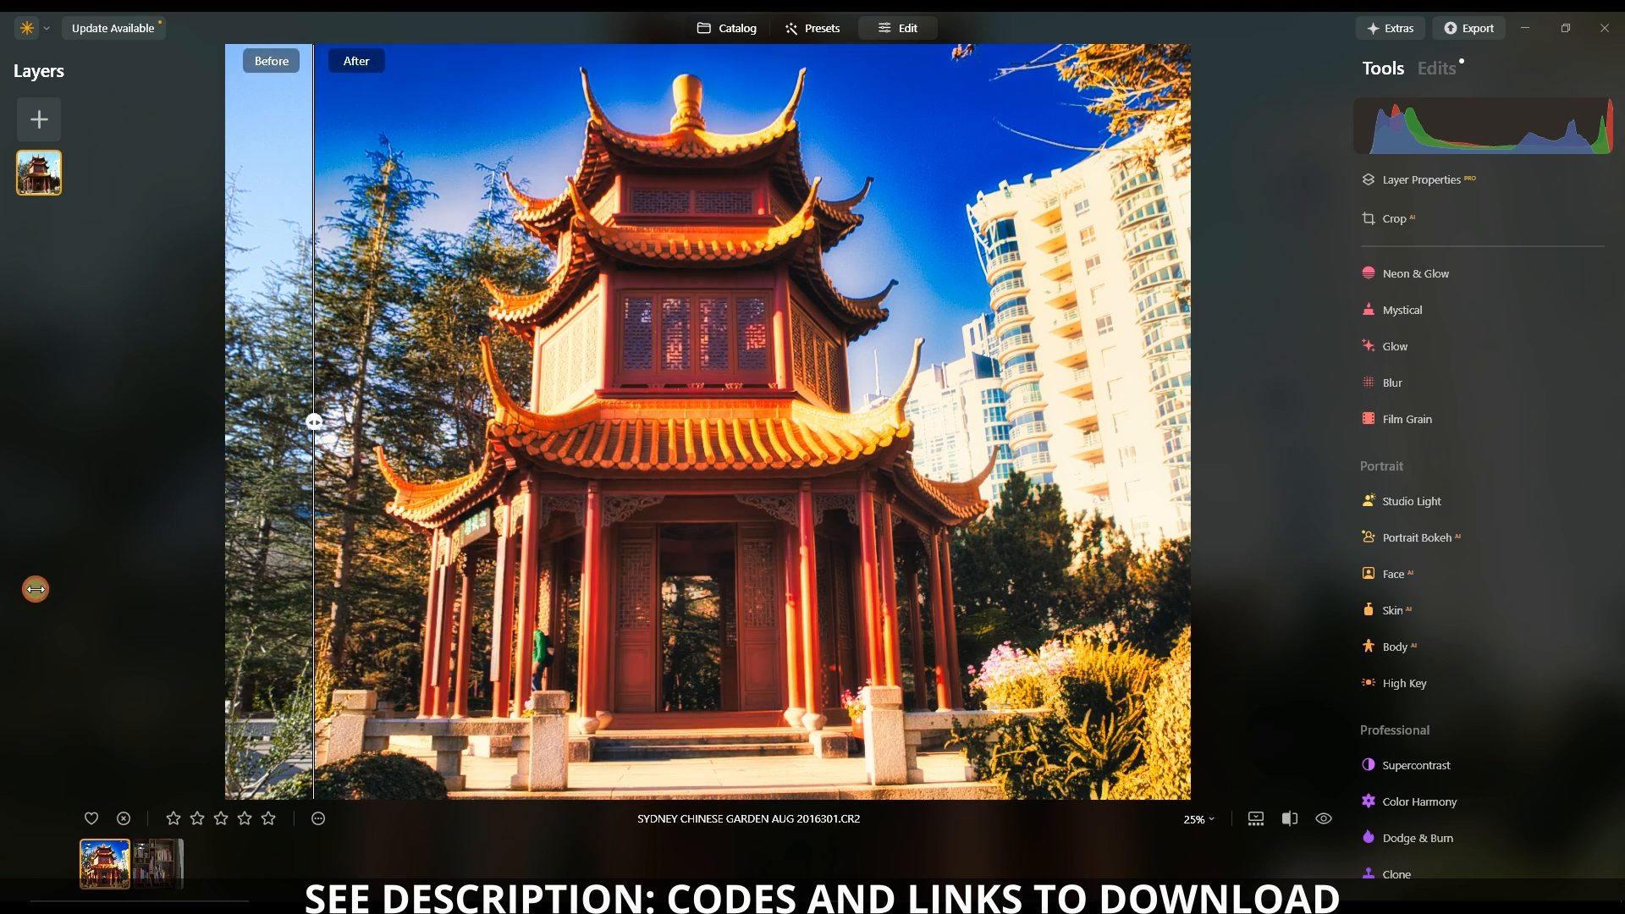
{"action": "left_click", "coordinate": [1290, 818]}
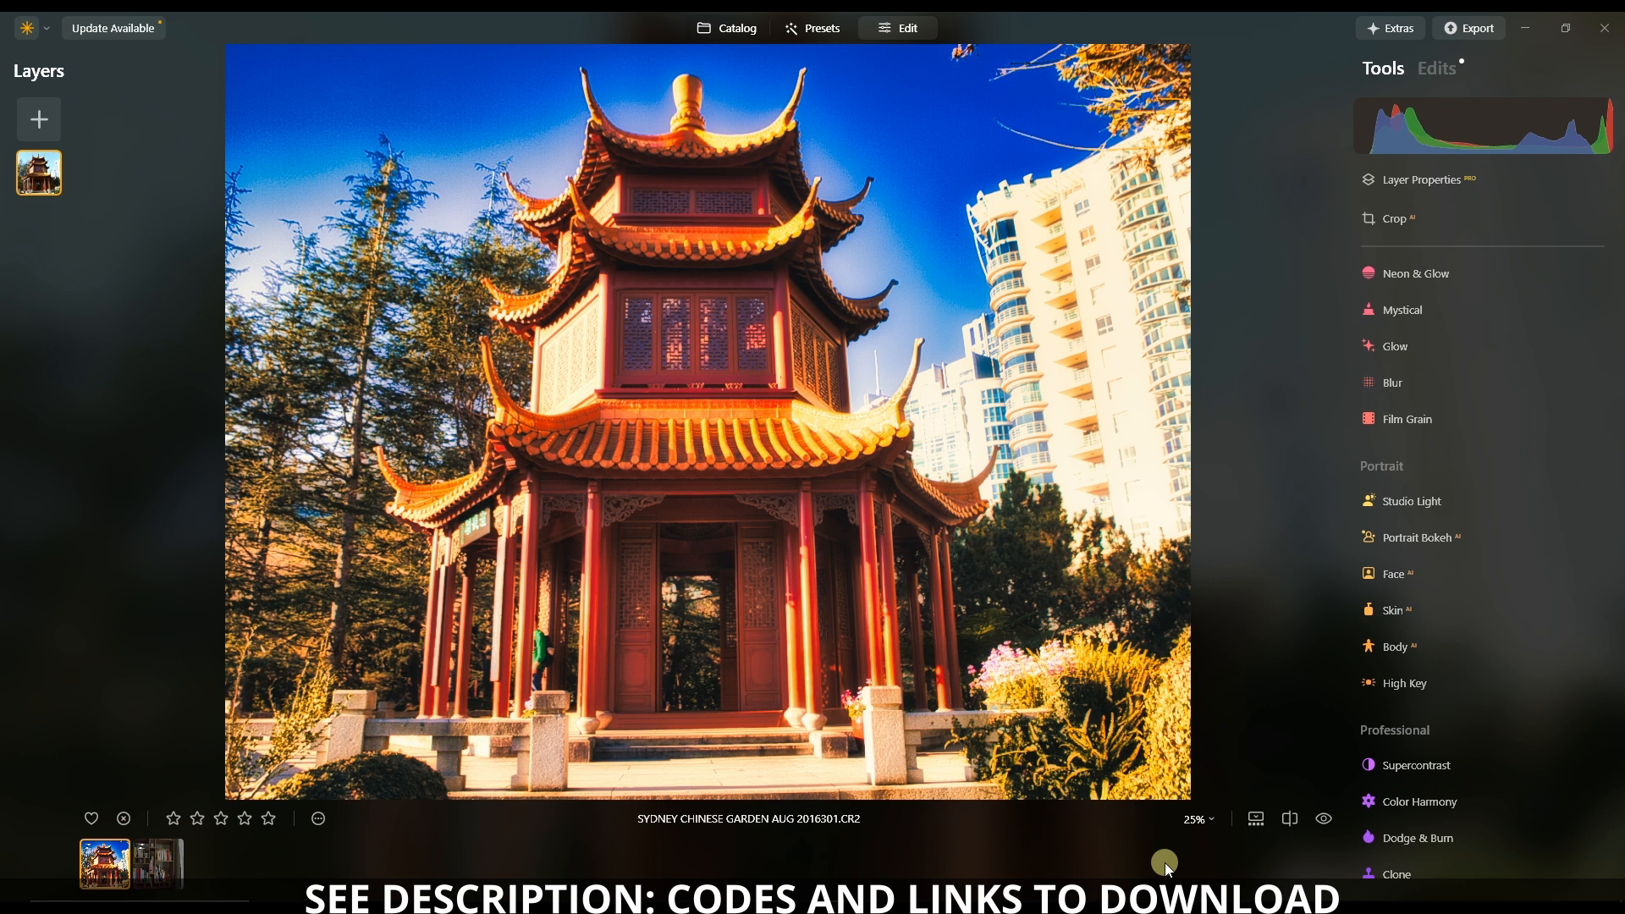
{"action": "left_click", "coordinate": [296, 896]}
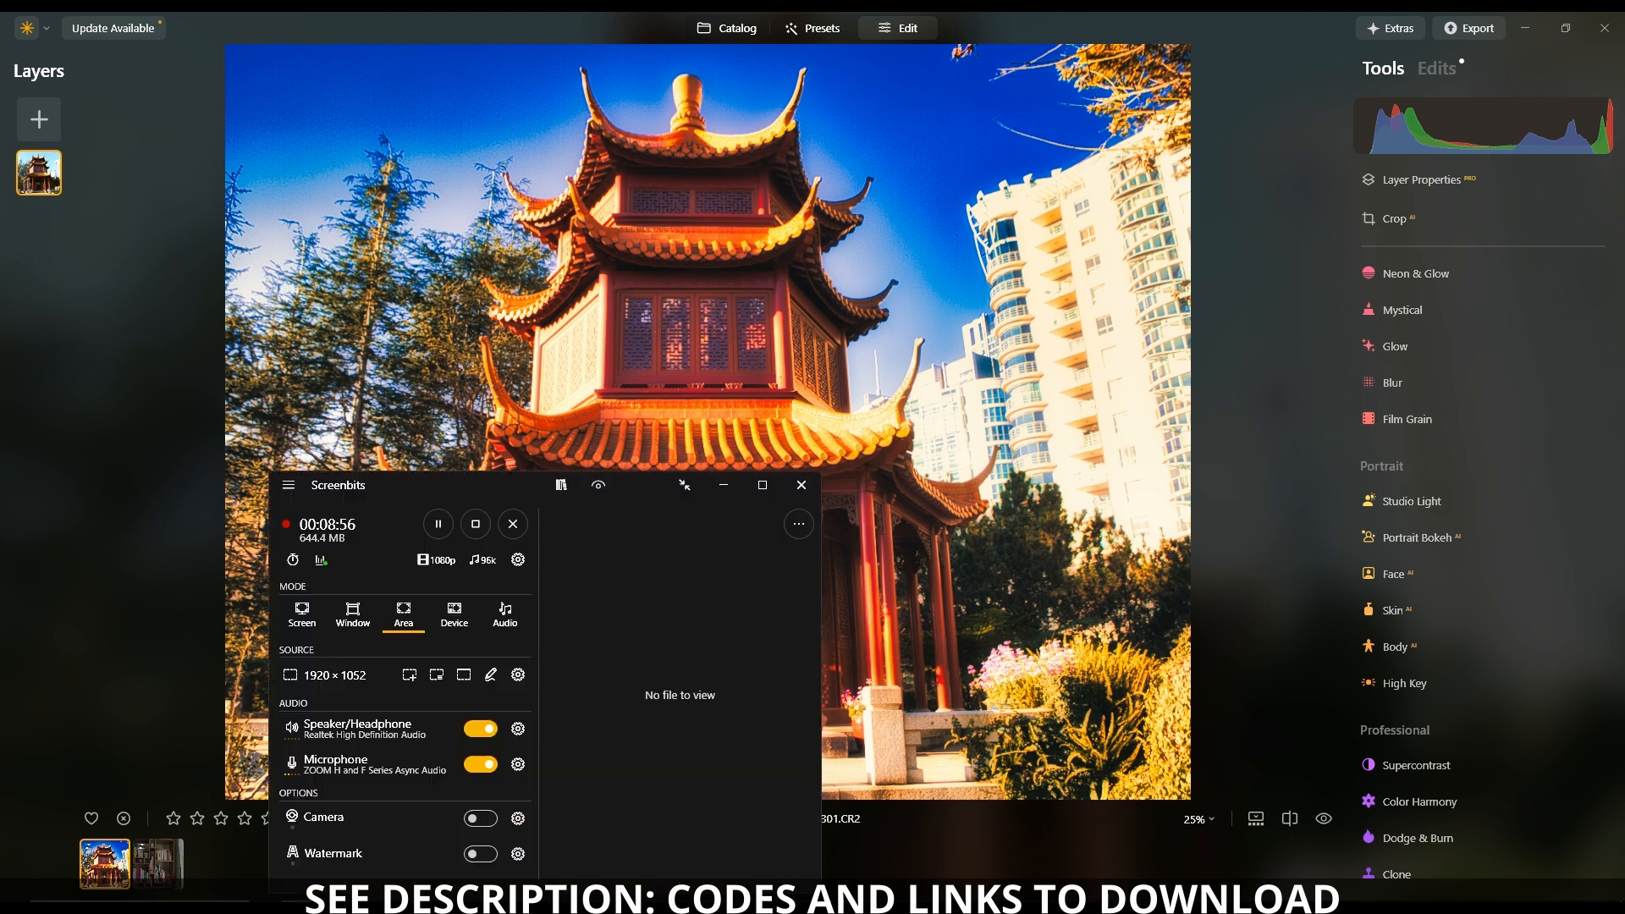